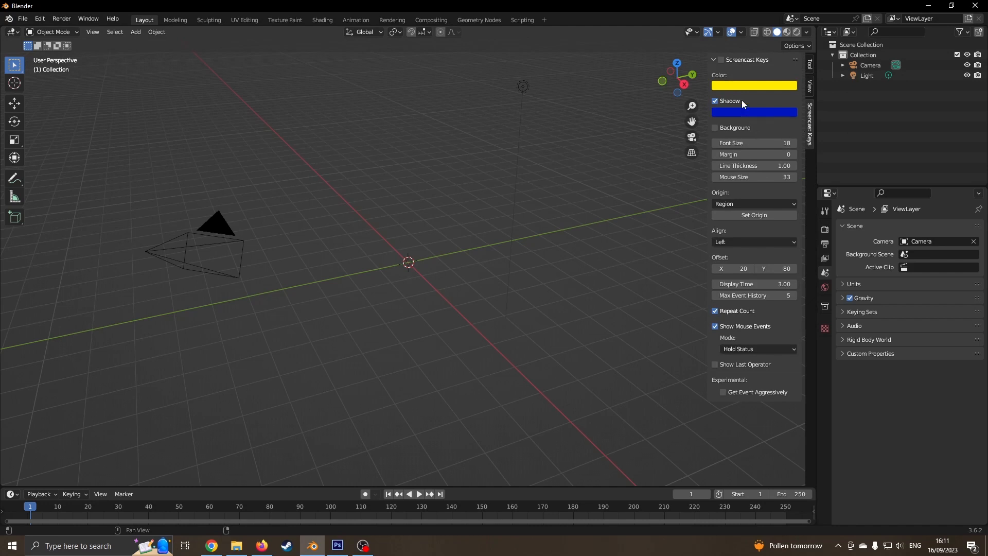
- Tick Screencast Keys in the sidebar, then collapse its settings panel
left_click(721, 59)
left_click(714, 60)
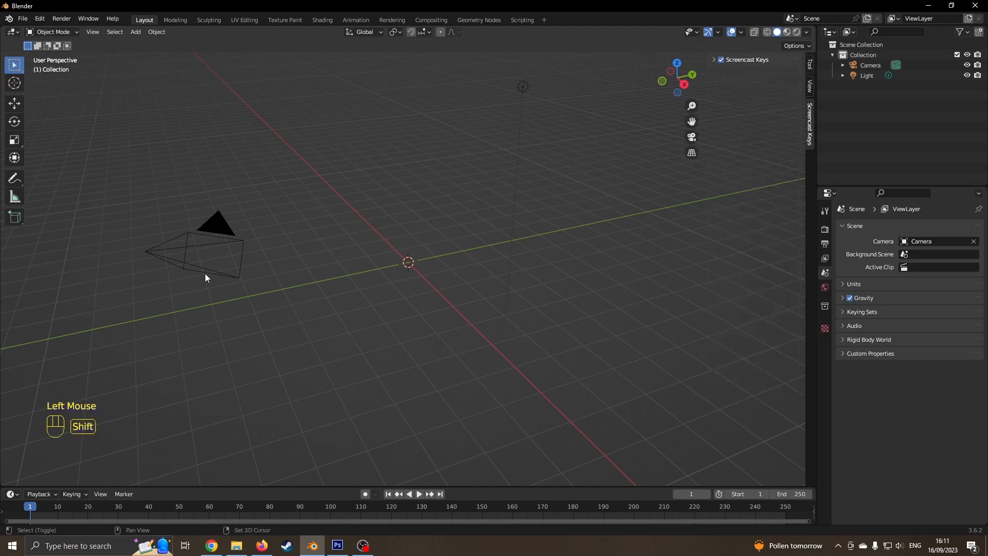
- Add a cylinder mesh and view it from the front
key("shift+a")
mouse_move(205, 274)
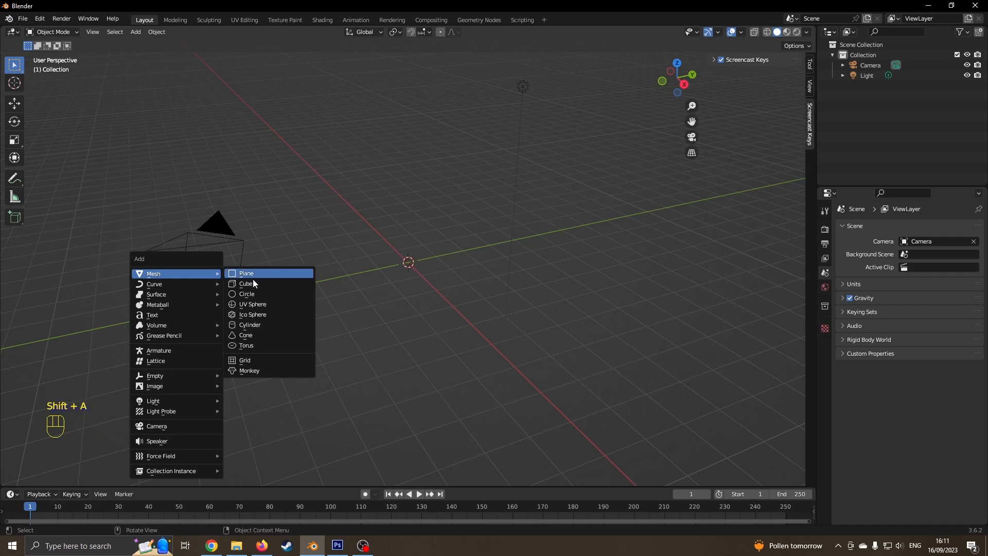
left_click(257, 325)
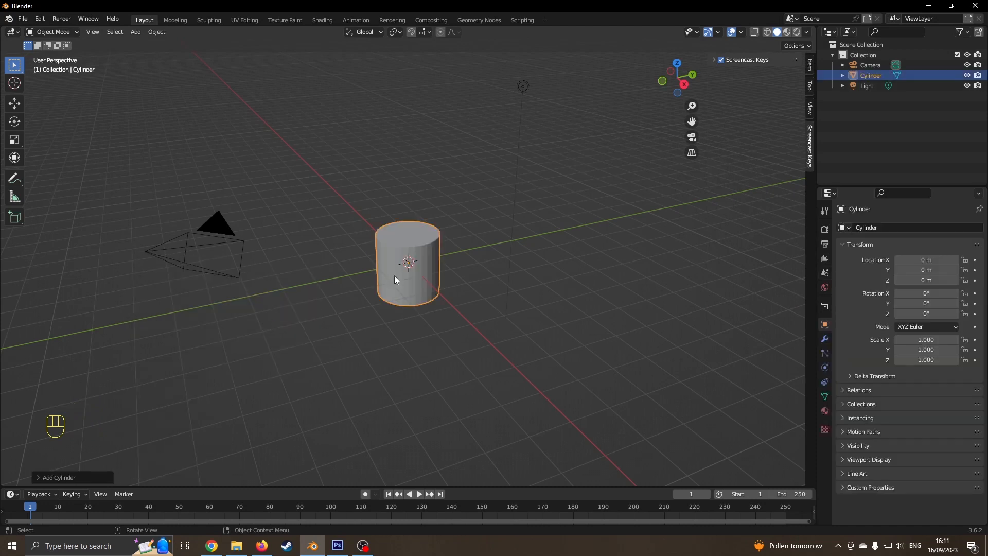
key("KP_1")
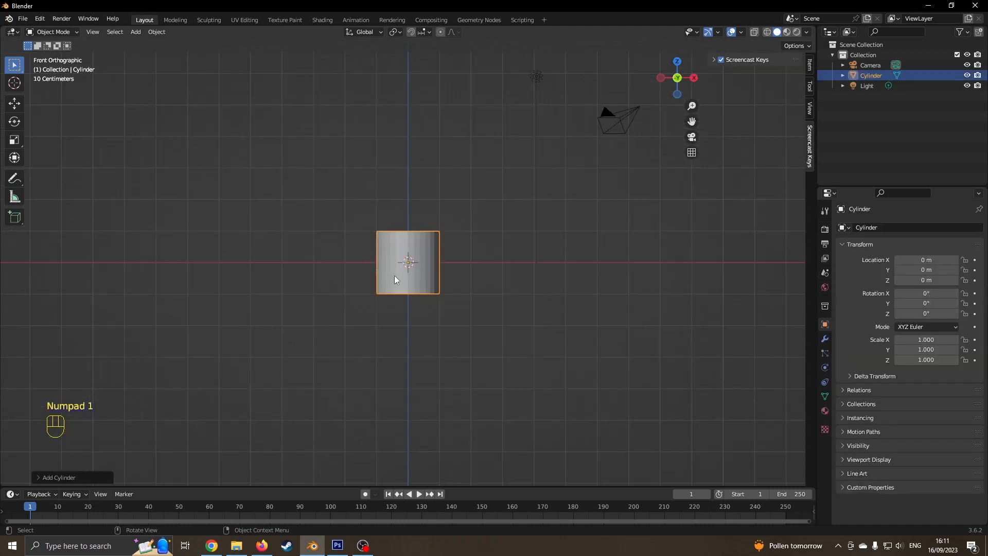
- Raise the cylinder to about 1 m and stretch it to Z scale 1.286
left_click(14, 103)
left_click_drag(409, 220, 404, 187, "shift")
key("ctrl+z")
middle_click_drag(404, 187, 319, 216)
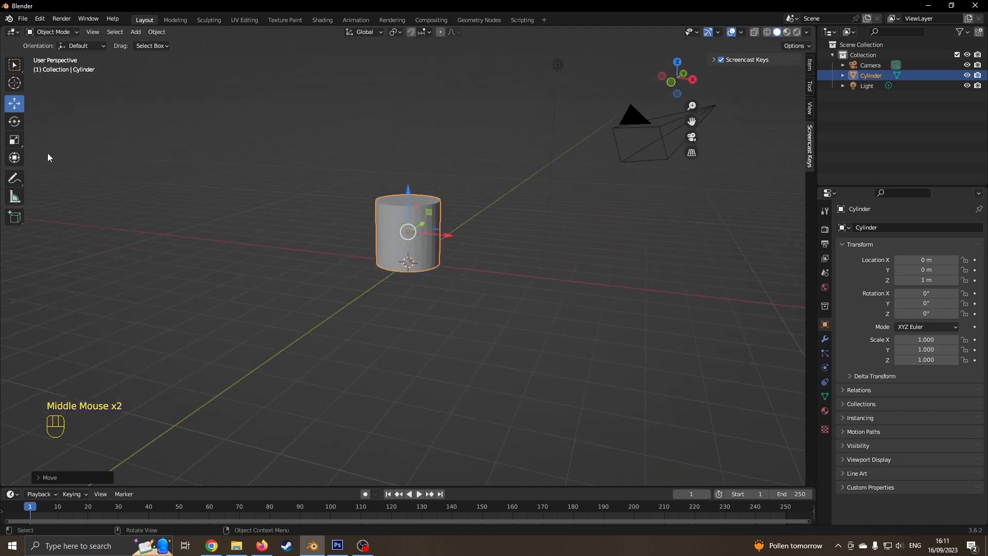
left_click(14, 140)
left_click_drag(406, 191, 409, 181)
- Lift the cylinder to Z location 1.3 m and enter Edit Mode
key("KP_1")
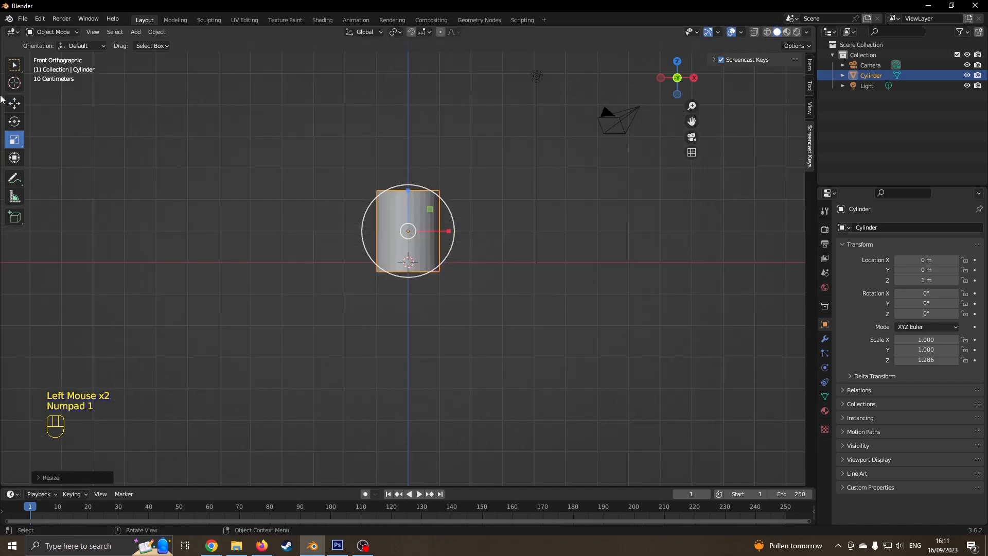
left_click(15, 105)
left_click_drag(410, 188, 410, 179, "ctrl")
middle_click_drag(397, 162, 356, 215)
scroll(344, 181, "up", 2)
scroll(357, 215, "down", 1, "shift")
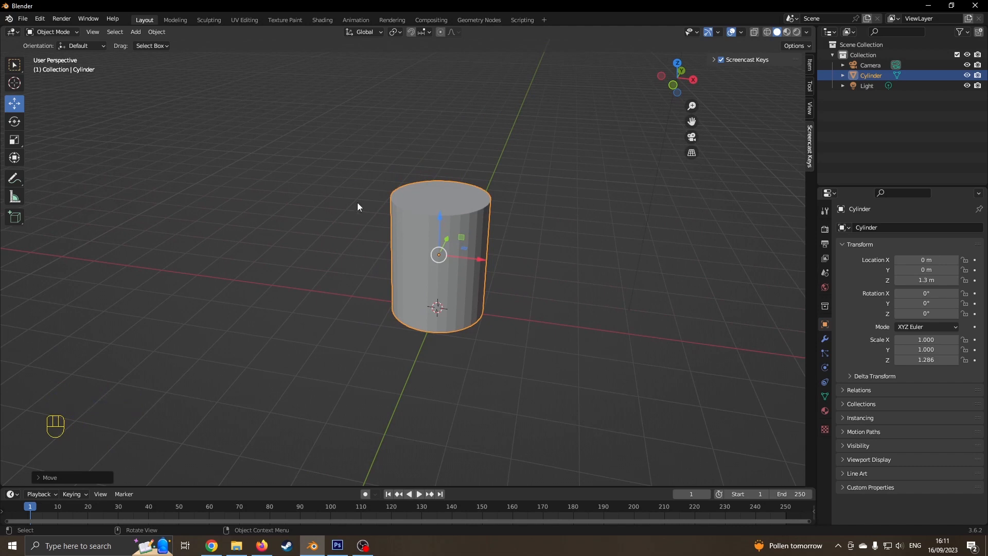
key("Tab")
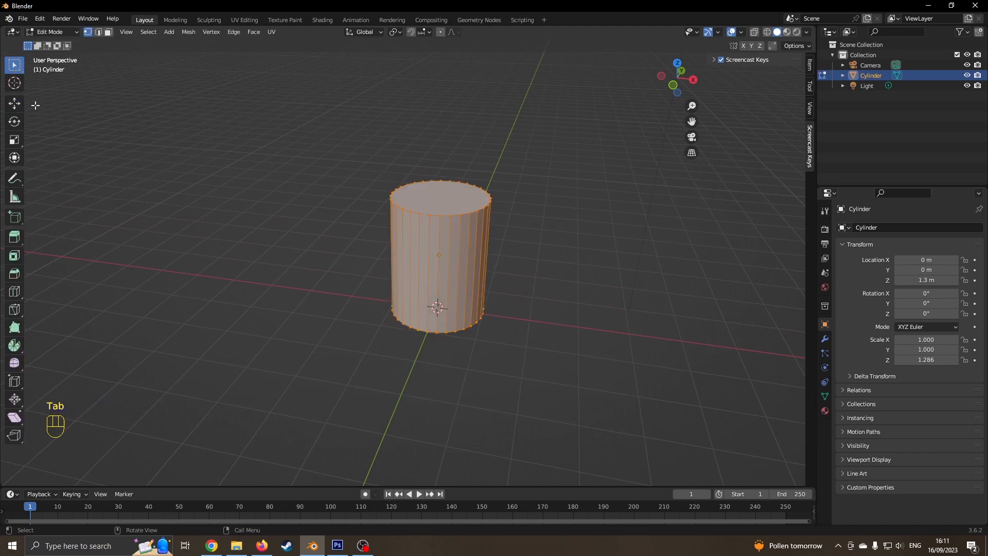
- In face select mode, select the cylinder's top face and zoom in from the front
left_click(109, 32)
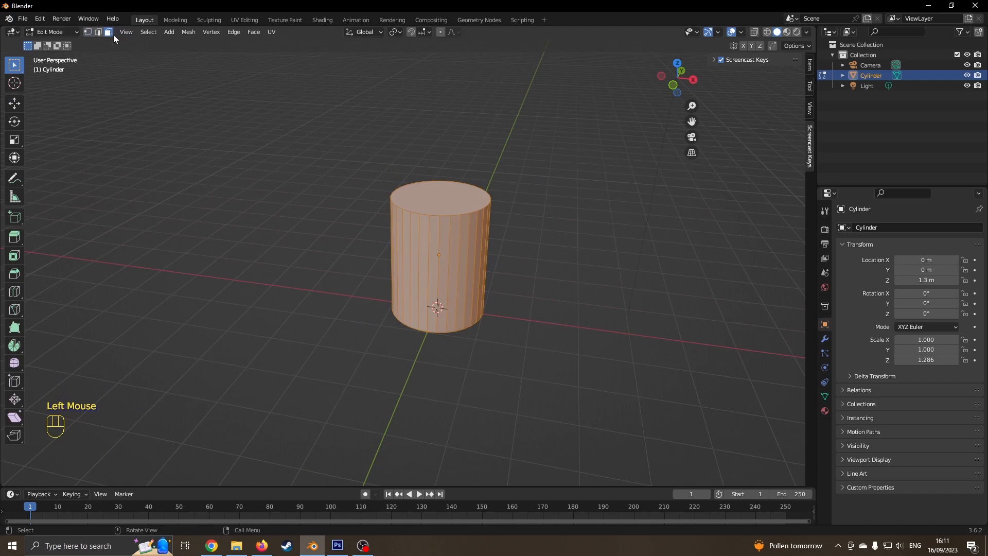
left_click(429, 201)
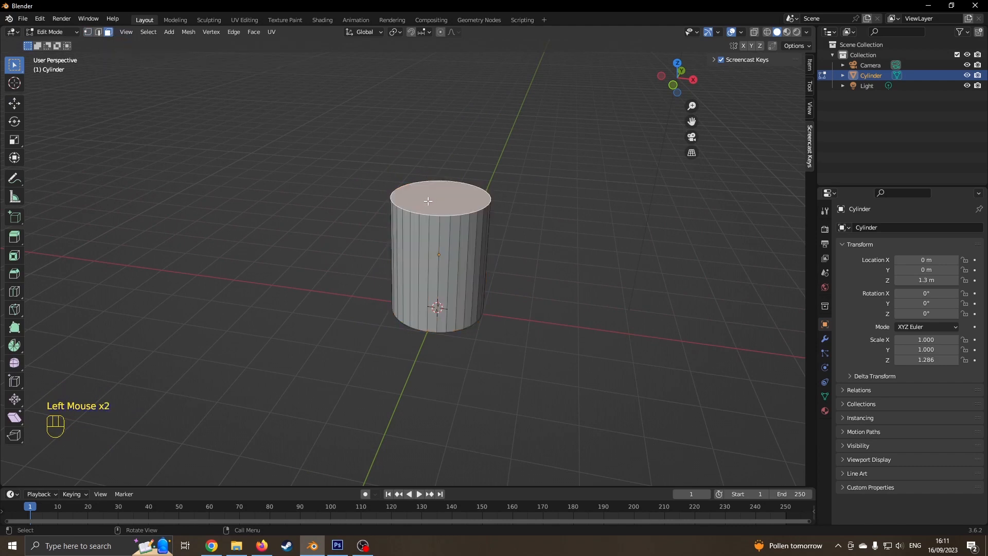
key("KP_1")
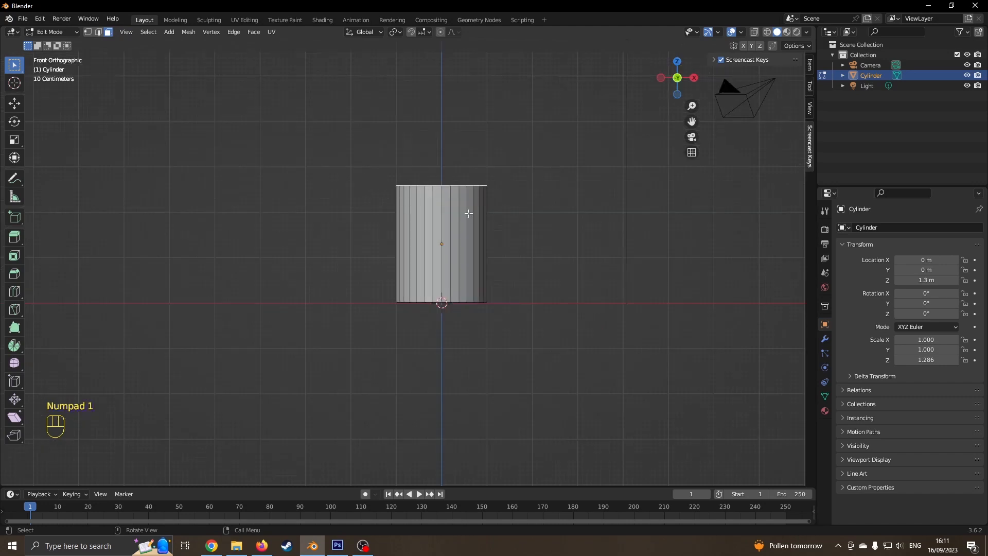
middle_click_drag(468, 213, 427, 256, "shift")
scroll(463, 242, "up", 2)
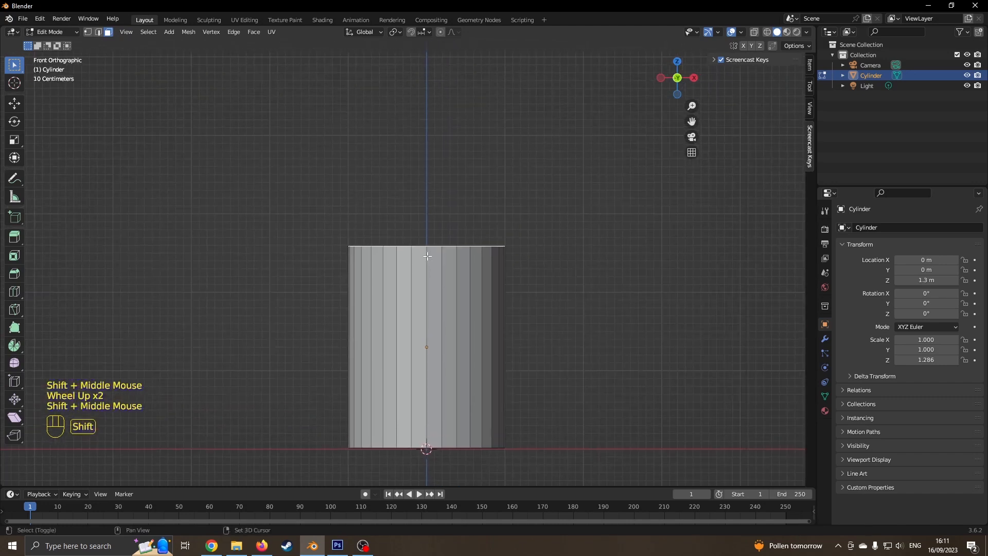
- Extrude the top face and scale it inward to form the rim
key("e")
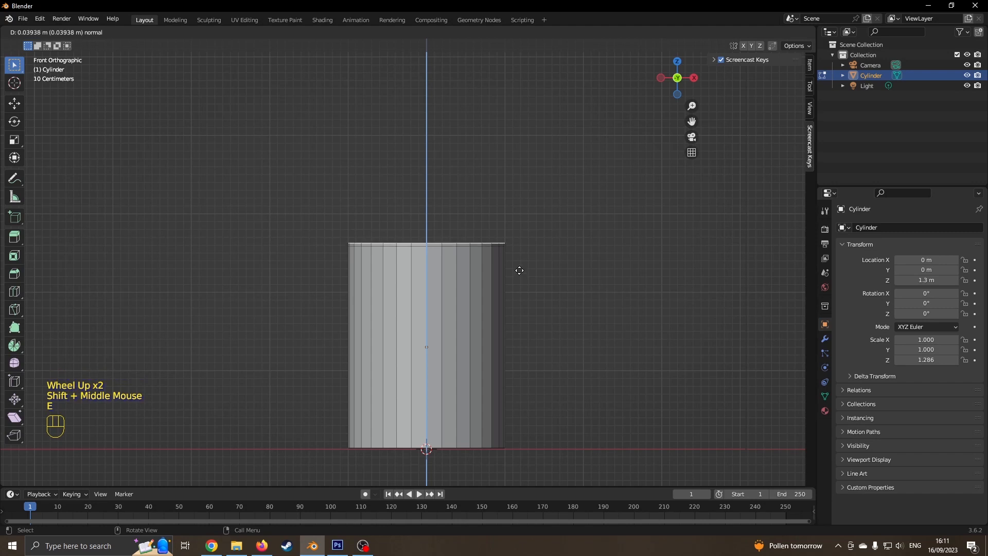
left_click(546, 291)
key("s")
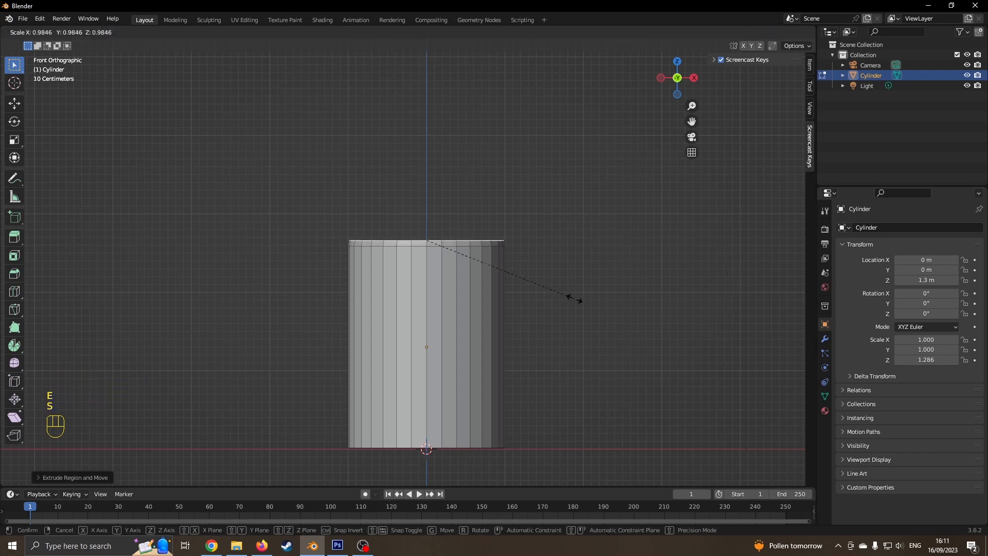
left_click(566, 291)
middle_click_drag(566, 292, 542, 292)
- Extrude the top face again, sink it 0.1559 m into the can, then select the bottom face
key("e")
left_click(541, 291)
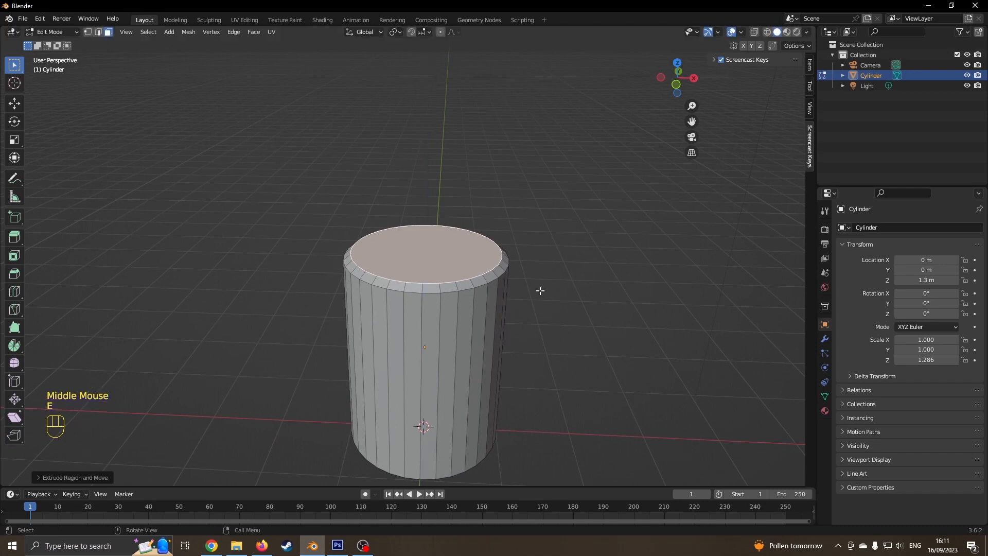
left_click(14, 104)
left_click_drag(425, 214, 427, 221)
middle_click_drag(353, 228, 350, 151)
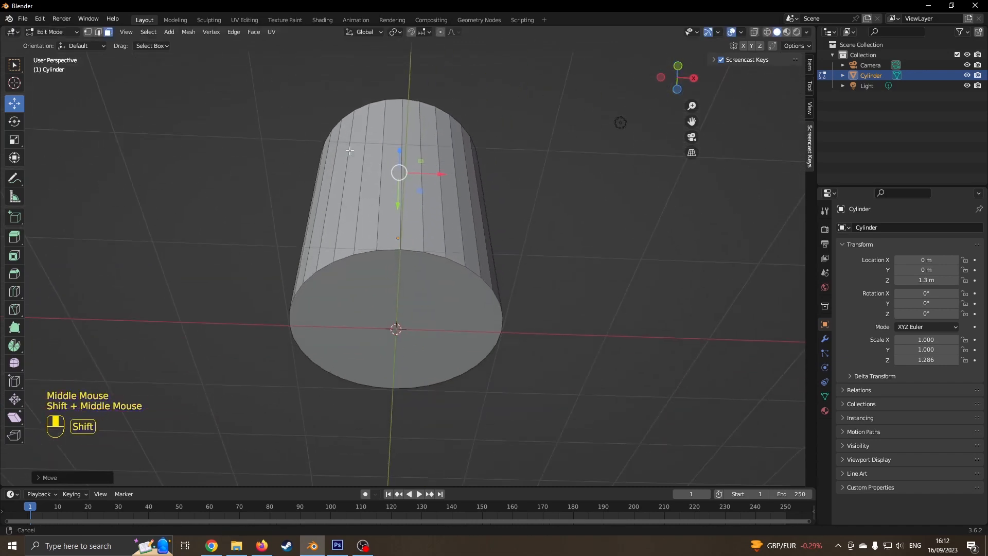
scroll(394, 281, "down", 2, "shift")
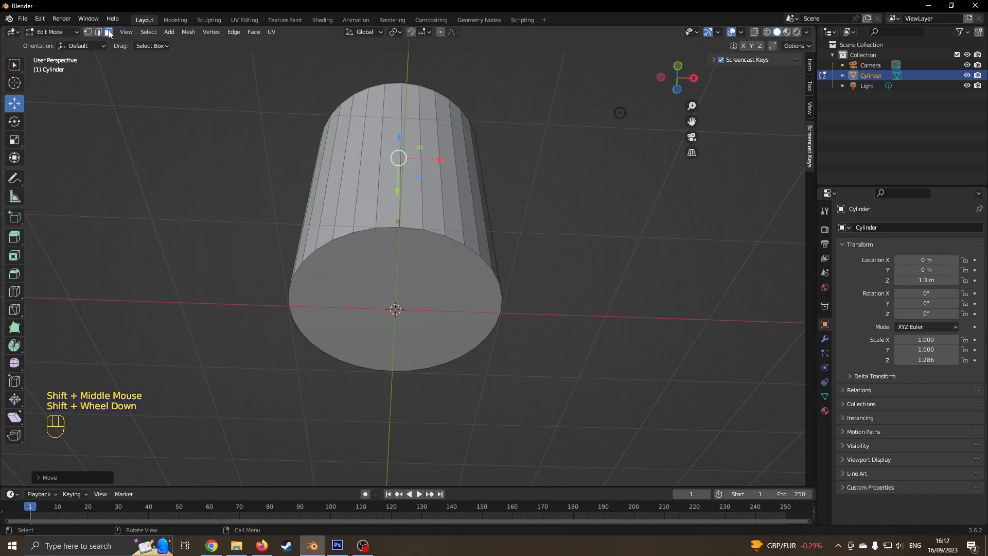
left_click(406, 283)
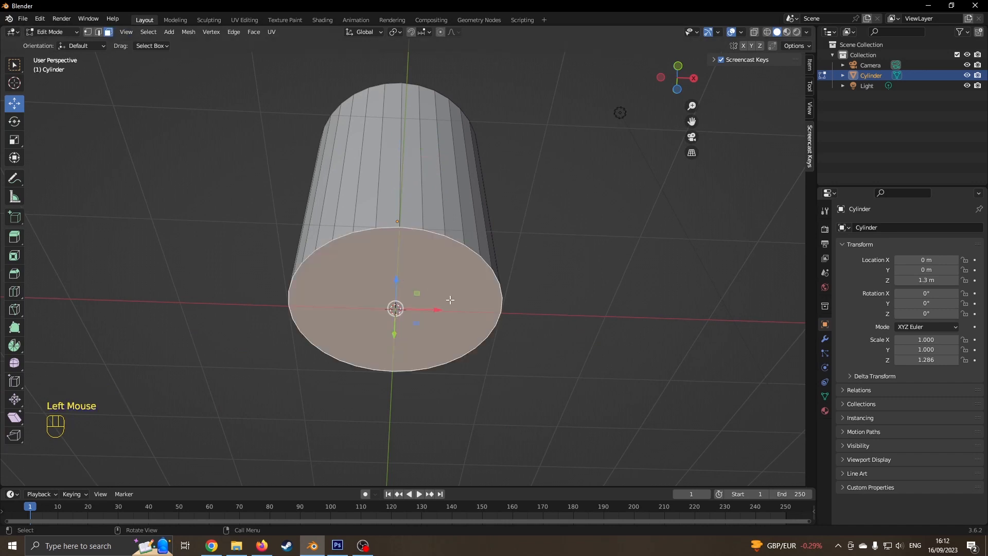
- Inset the bottom face and push the inner face up into the can
key("i")
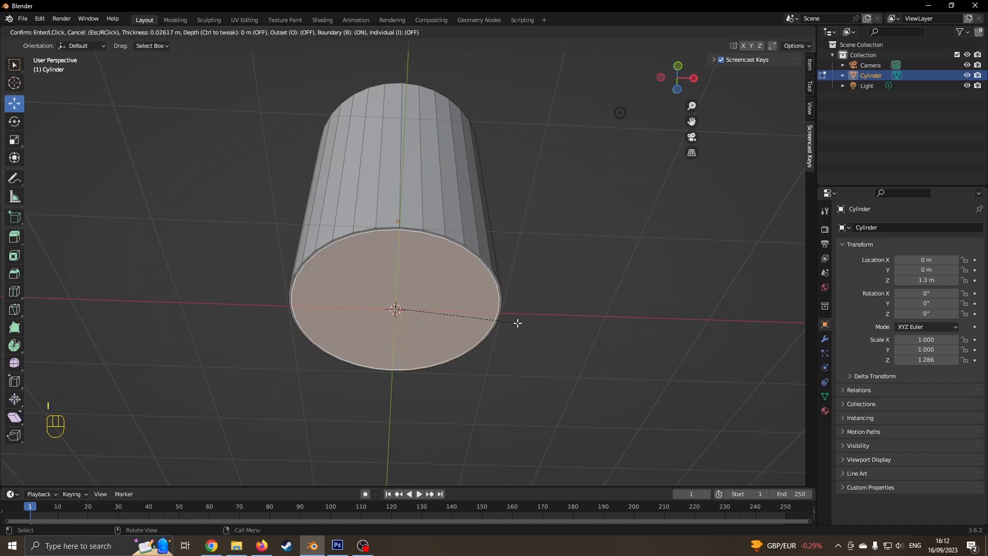
left_click(481, 326)
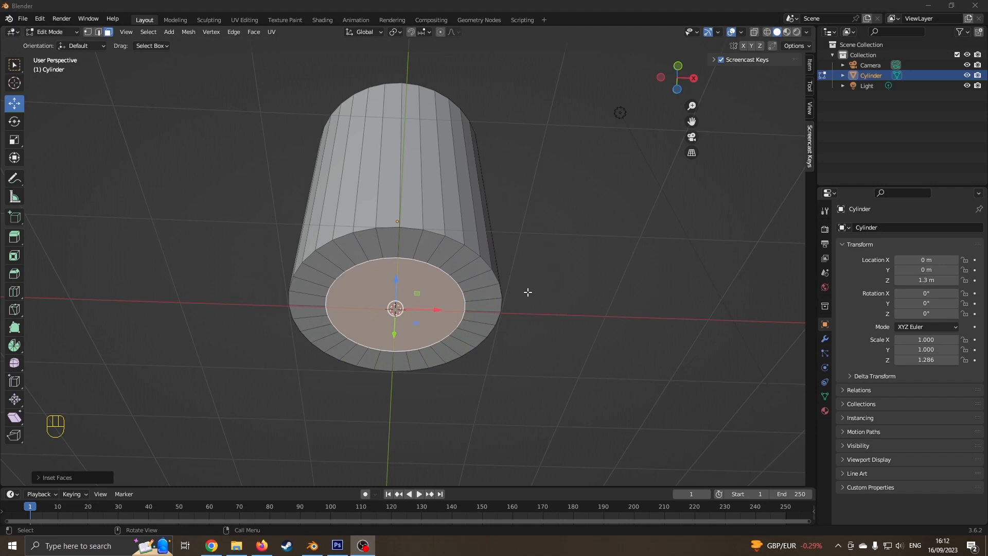
middle_click_drag(536, 276, 520, 288)
middle_click_drag(422, 336, 380, 327)
left_click_drag(367, 324, 369, 312)
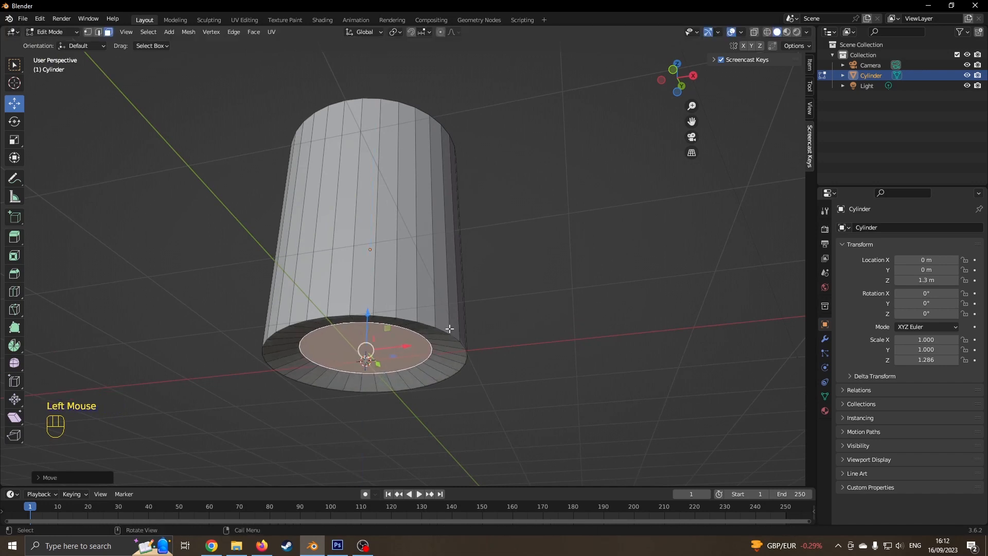
- Bevel the inner bottom edge with 3 segments and return to Object Mode
key("ctrl")
key("ctrl+b")
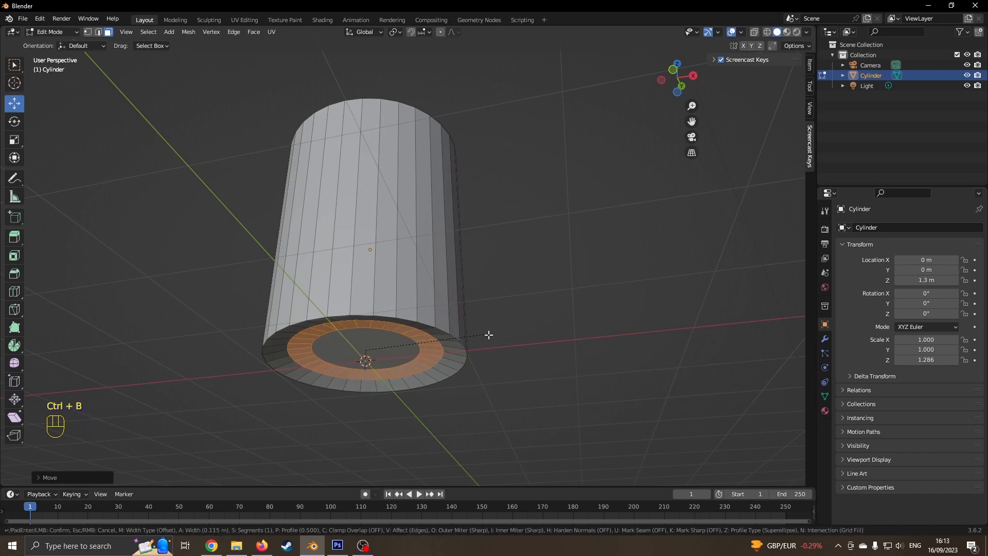
scroll(489, 335, "up", 2)
left_click(494, 326)
middle_click_drag(494, 326, 506, 304)
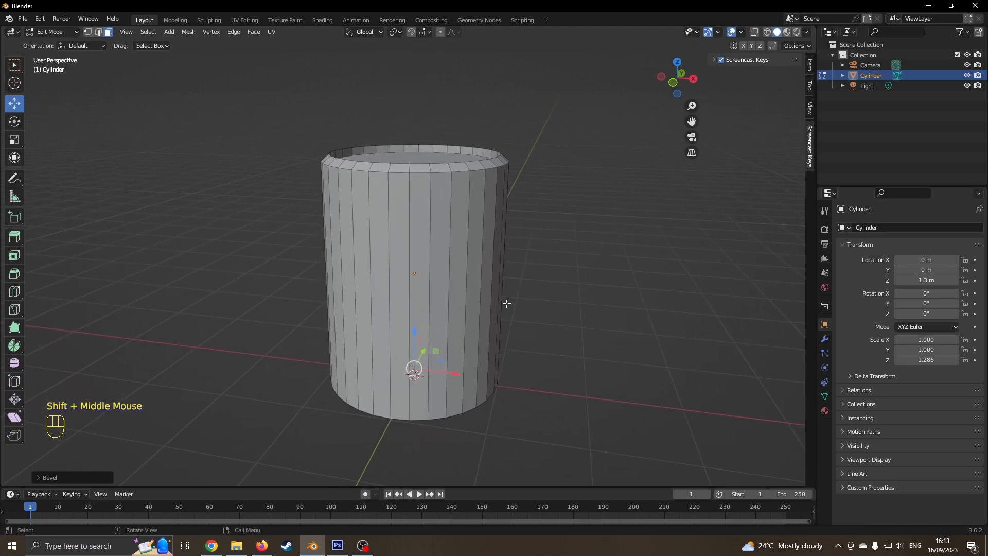
key("Tab")
mouse_move(506, 303)
middle_mouse_down()
mouse_move(479, 315)
mouse_move(503, 305)
middle_mouse_up()
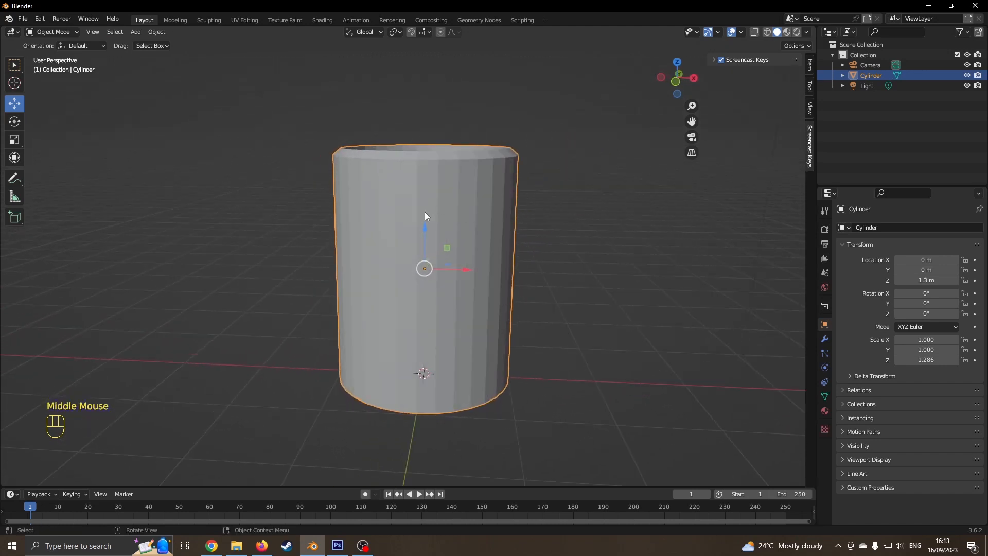
- Apply Shade Smooth to the cylinder
right_click(455, 220)
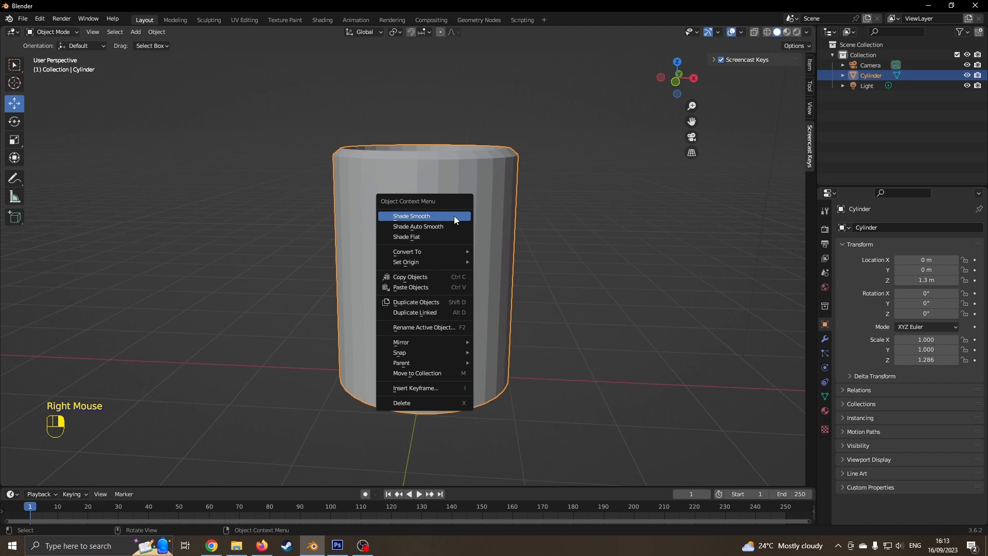
left_click(454, 216)
mouse_move(509, 256)
middle_mouse_down()
mouse_move(498, 292)
mouse_move(502, 255)
middle_mouse_up()
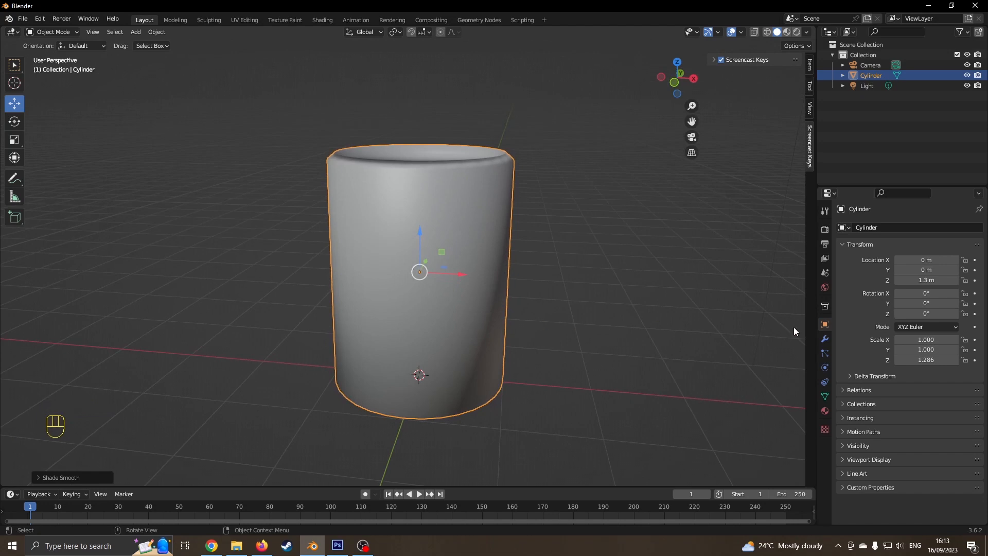
- Enable Auto Smooth at 30° under Object Data Normals and view the can from the front
left_click(825, 353)
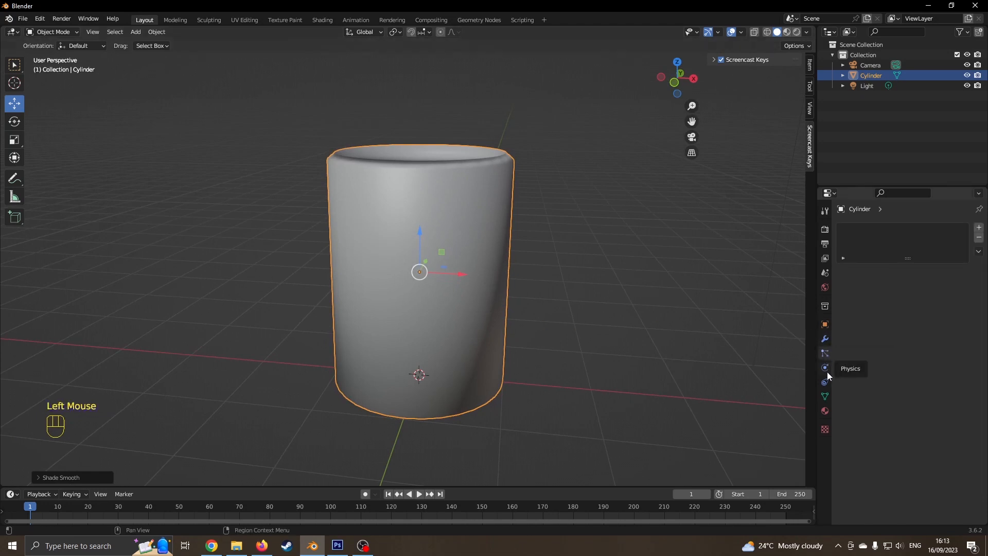
left_click(825, 396)
scroll(876, 396, "down", 1)
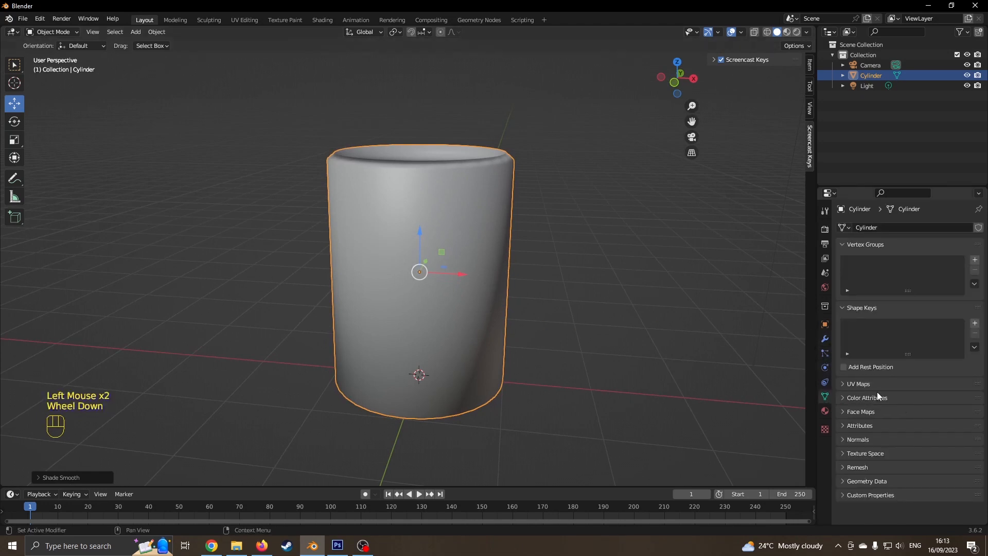
left_click(851, 439)
left_click(897, 455)
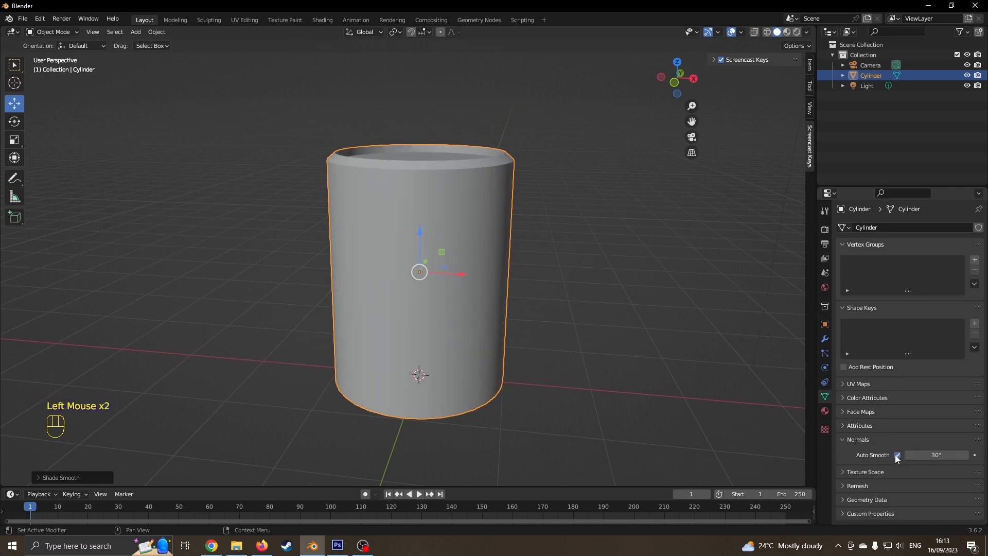
mouse_move(669, 313)
middle_mouse_down()
mouse_move(547, 325)
mouse_move(617, 329)
middle_mouse_up()
key("KP_1")
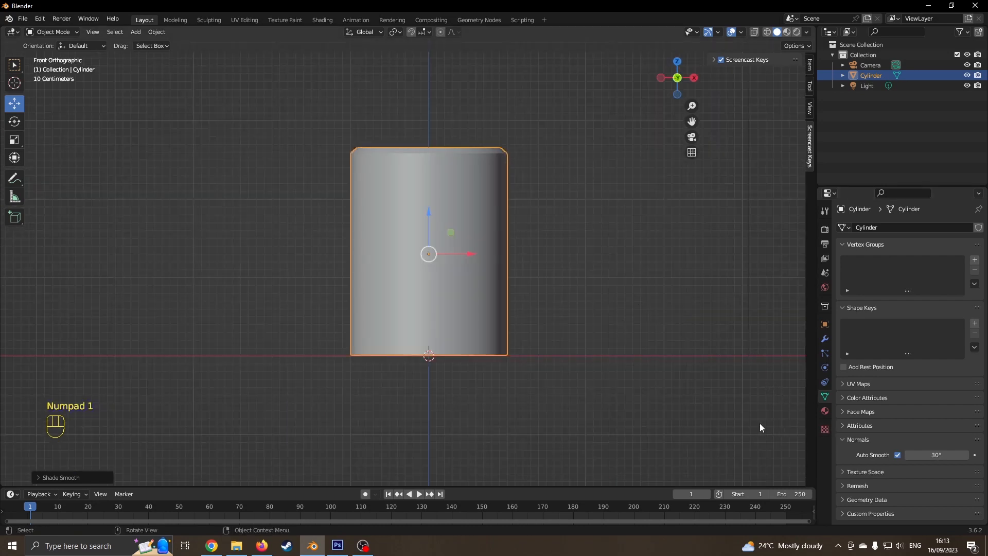
key("alt+Tab")
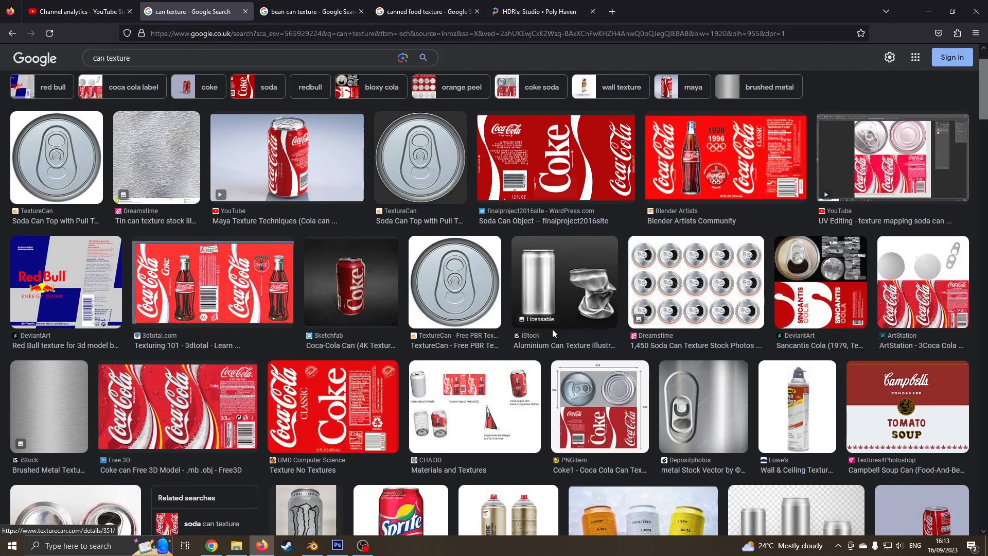
- Browse the can, bean can and canned food texture image results, then minimize Firefox
scroll(551, 328, "down", 2)
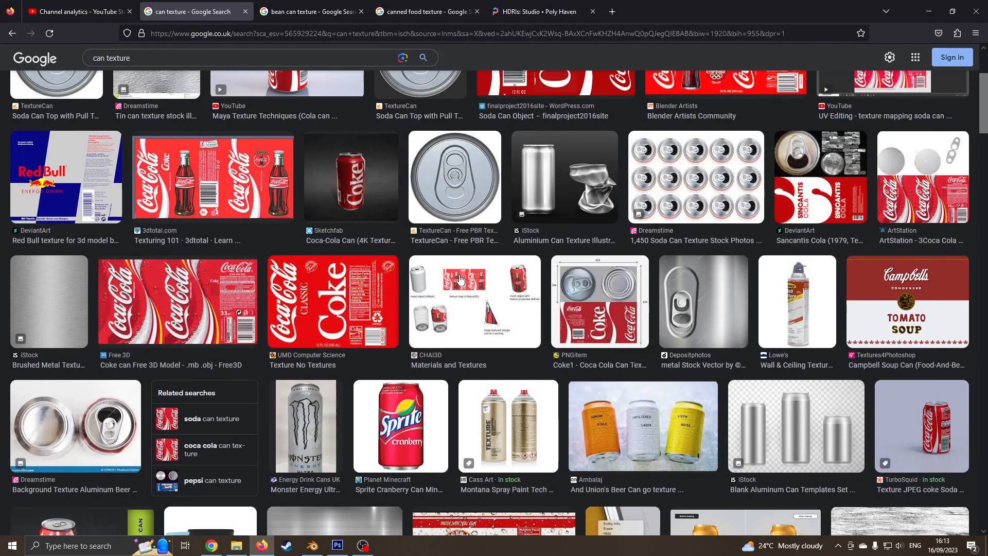
scroll(469, 292, "up", 2)
left_click(294, 6)
scroll(615, 206, "down", 1)
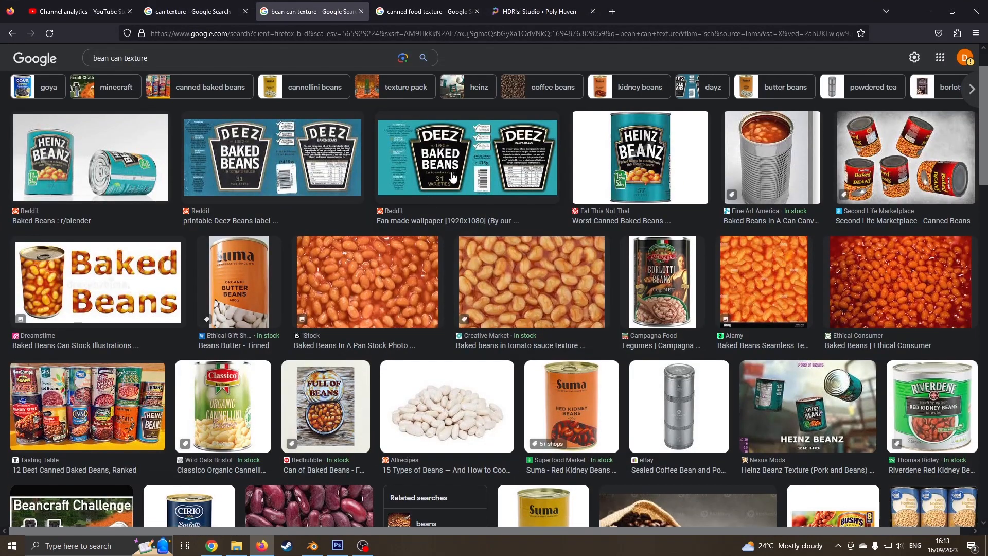
scroll(423, 106, "up", 1)
left_click(418, 10)
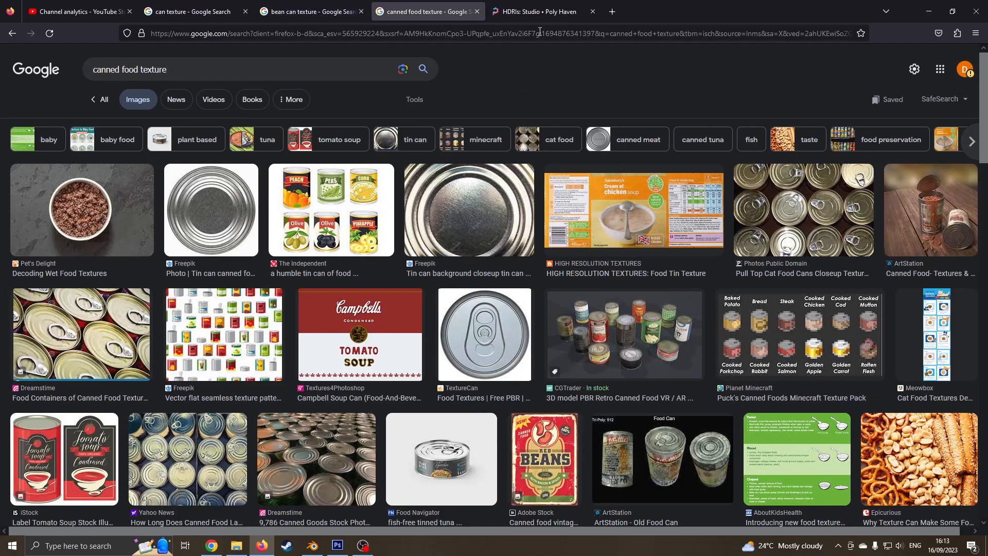
left_click(929, 12)
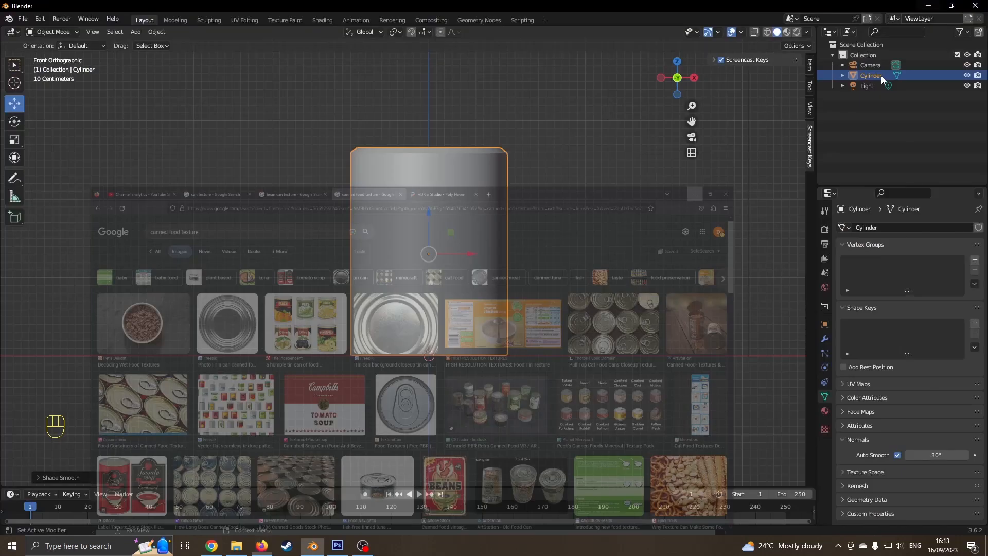
left_click(338, 545)
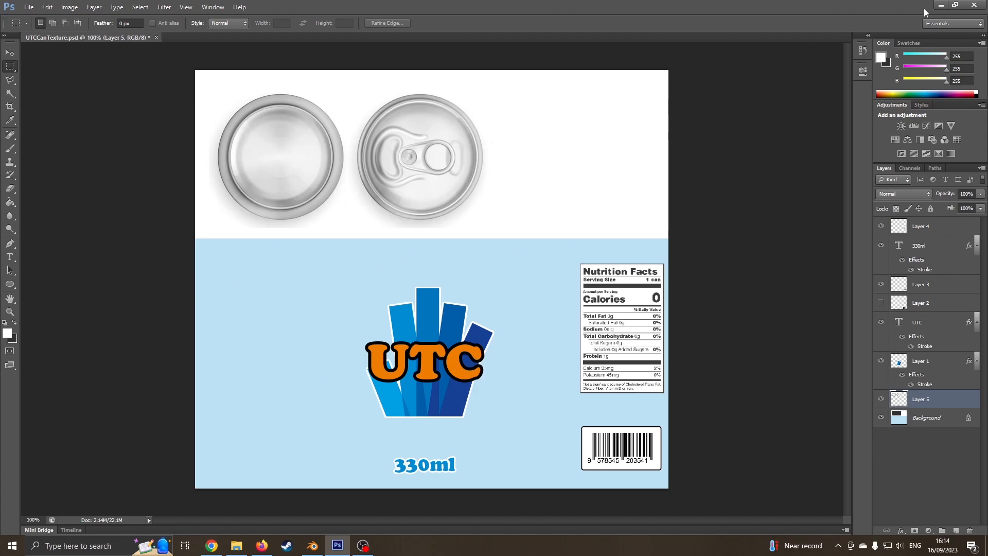
left_click(940, 5)
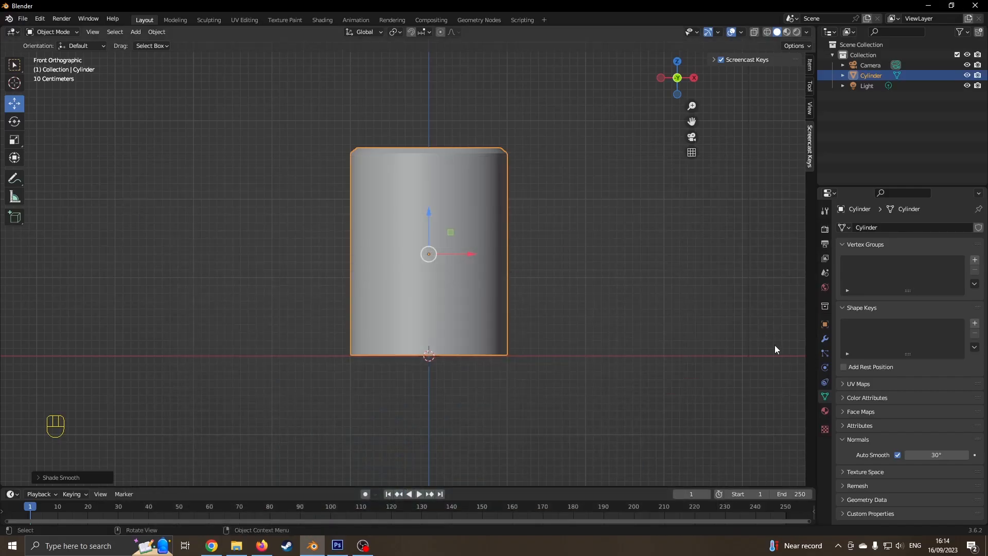
- Create a new material with an Image Texture driving its Base Color
left_click(823, 411)
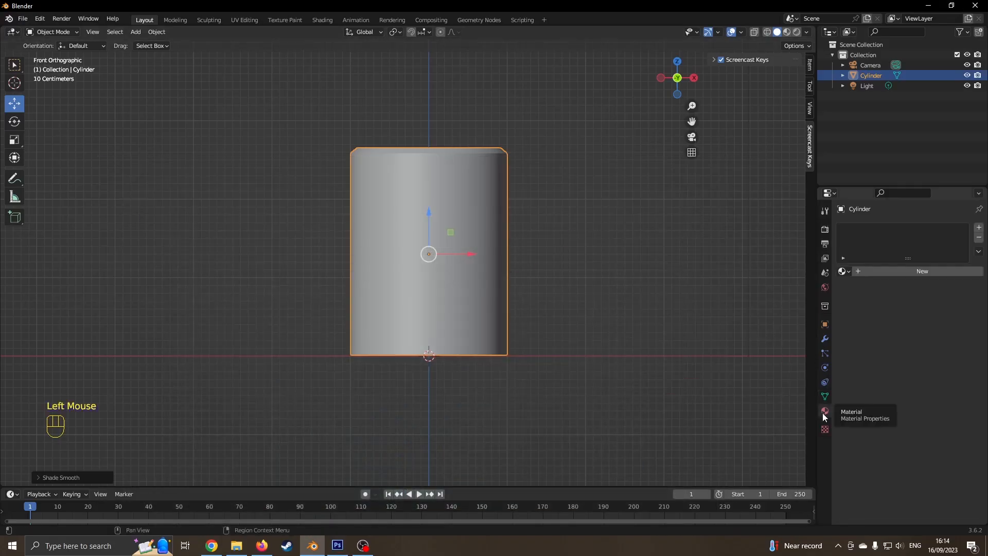
left_click(927, 271)
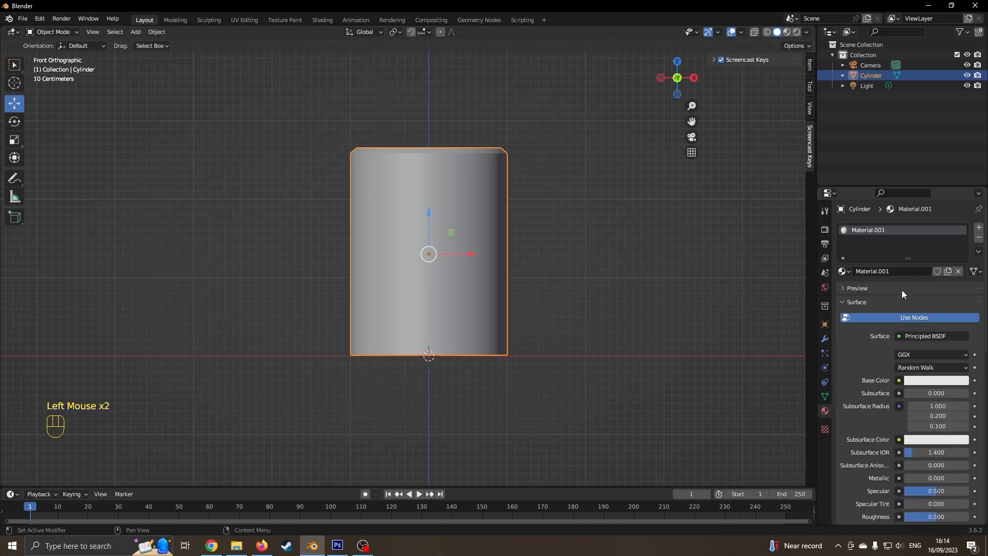
left_click(899, 383)
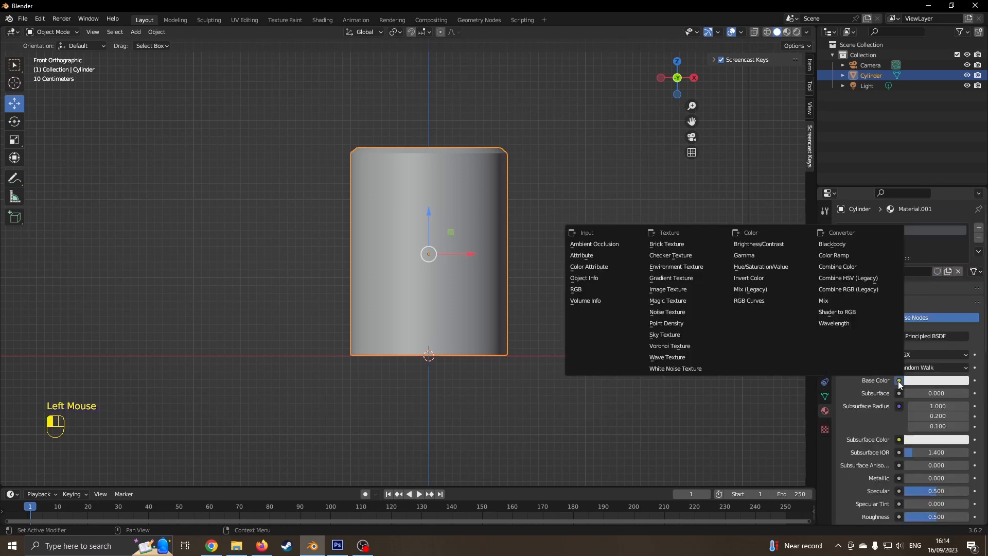
left_click(684, 289)
- Load UTCCanTexture.png from the Can folder into the image texture
left_click(957, 394)
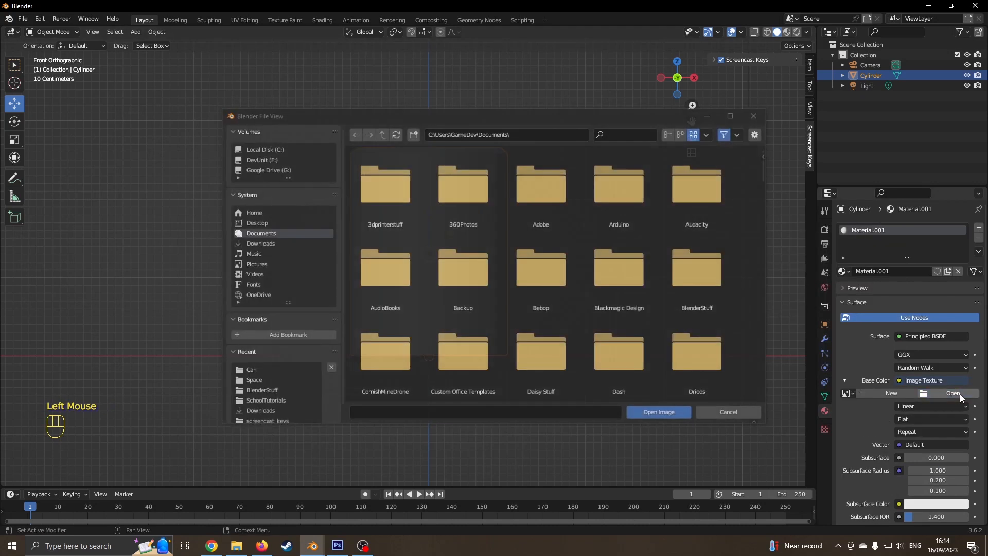
left_click(255, 371)
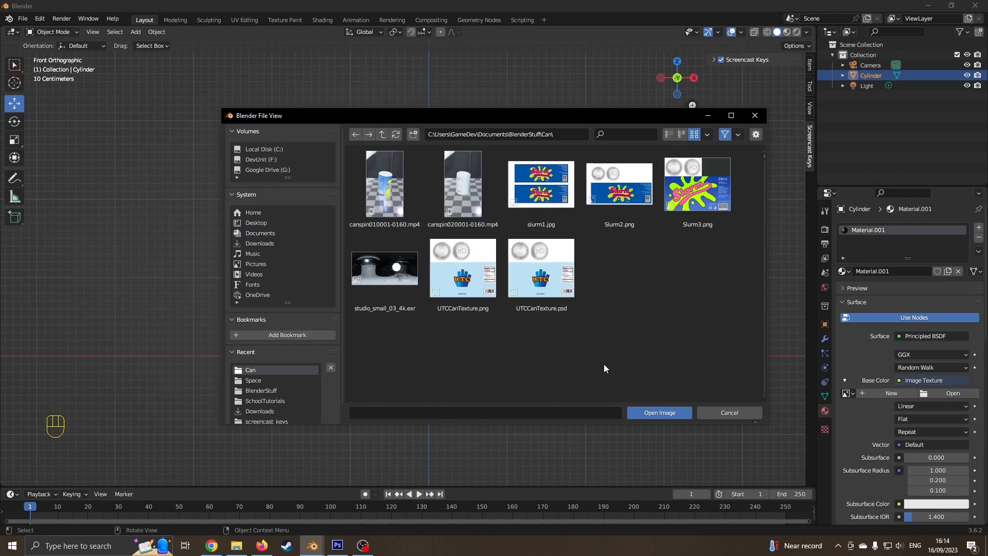
left_click(462, 291)
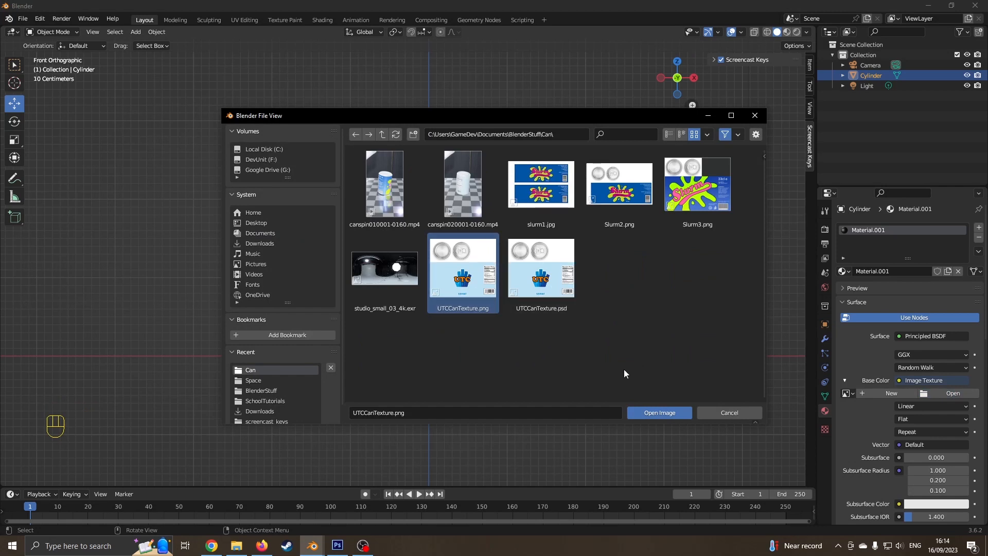
left_click(660, 412)
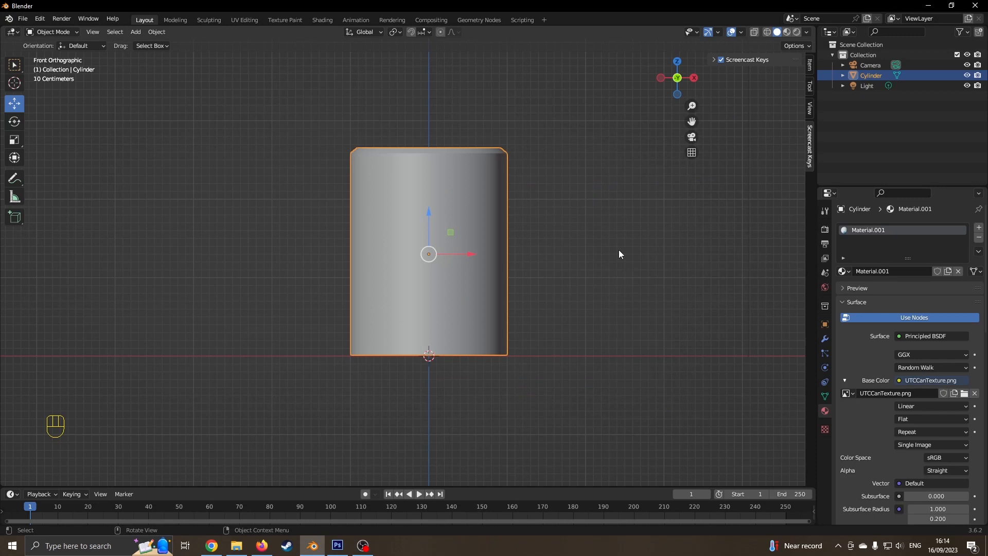
- Preview the can label in Material Preview shading, then switch to the UV Editing workspace
left_click(787, 33)
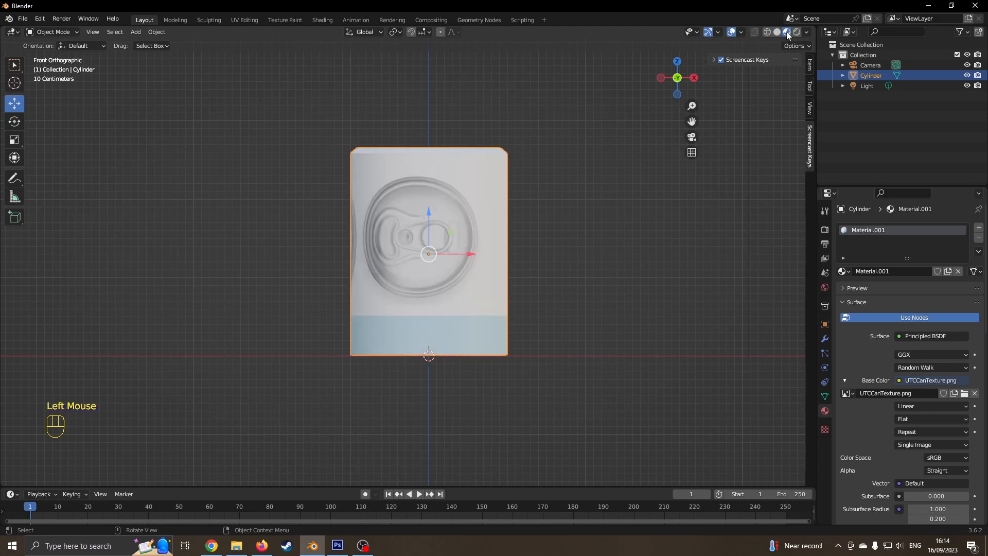
middle_click_drag(636, 181, 492, 225)
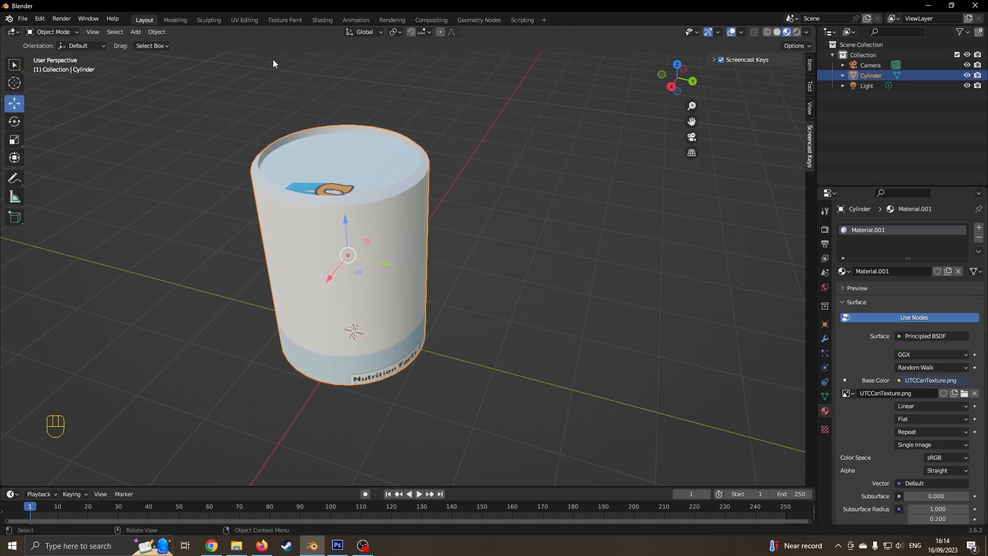
left_click(246, 20)
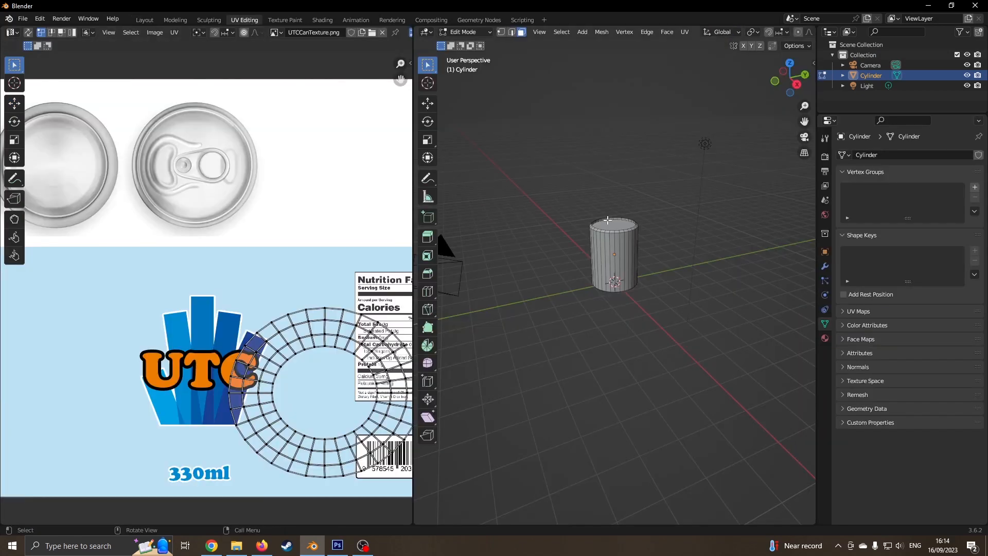
- Resize the UV editor and 3D view, show Material Preview from the front, and enable X-Ray
scroll(294, 270, "down", 2)
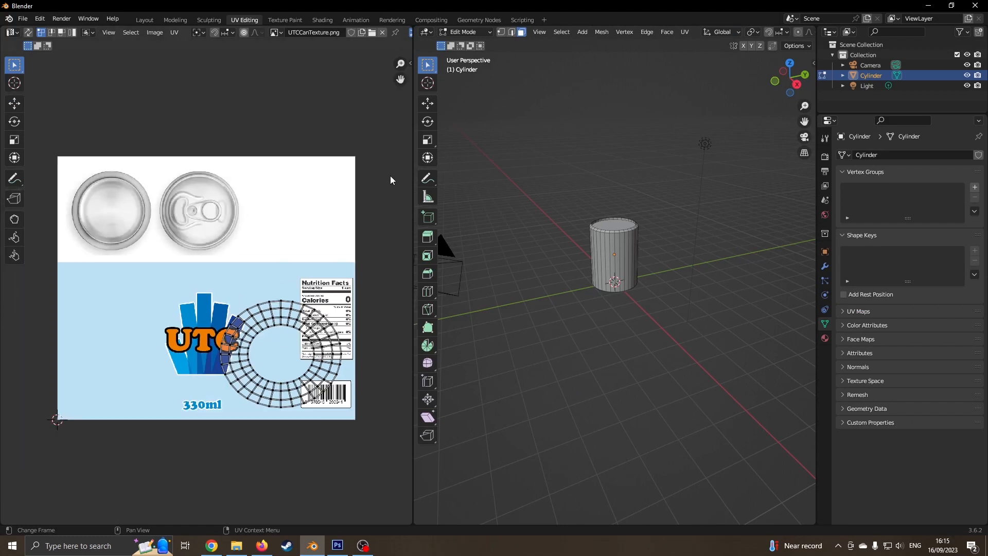
left_click_drag(414, 176, 253, 177)
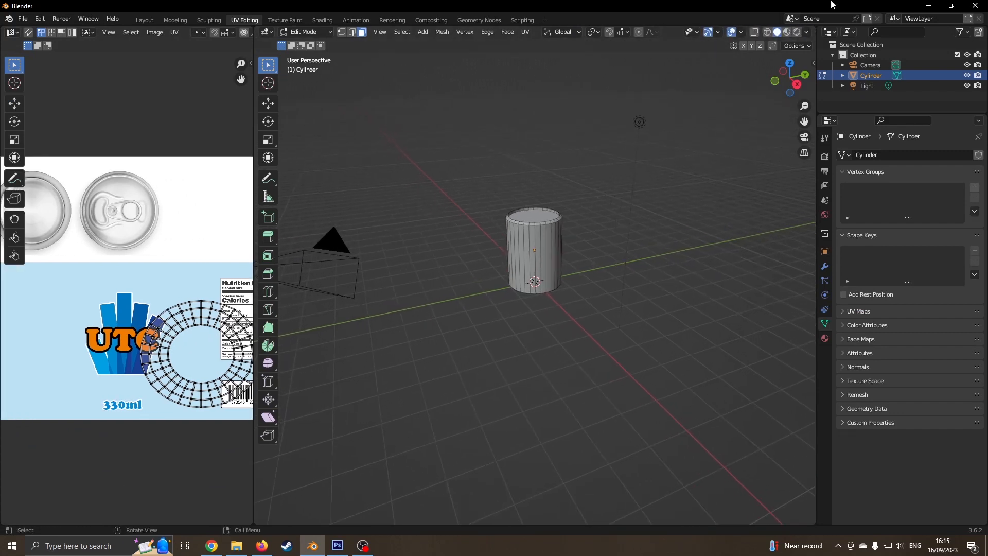
left_click(787, 32)
left_click_drag(253, 238, 486, 242)
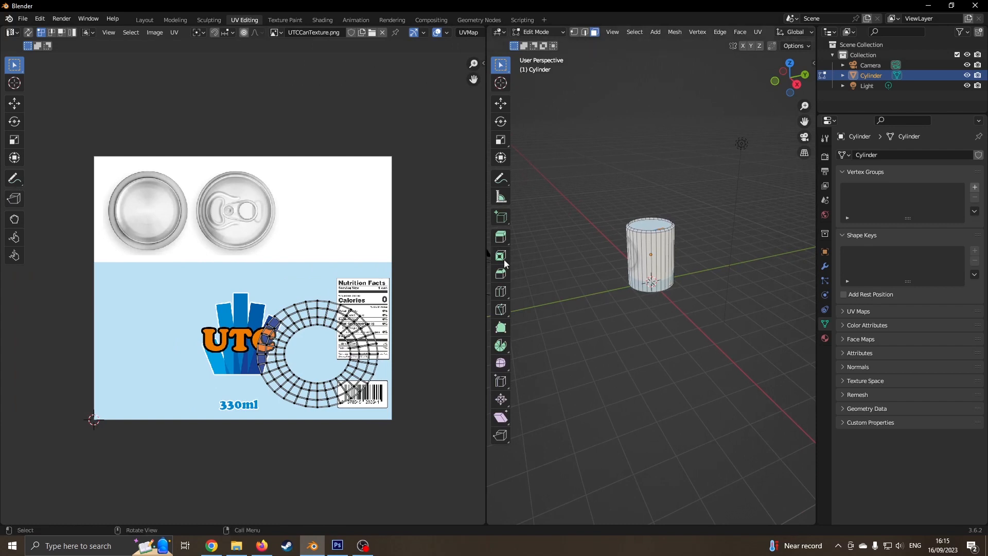
scroll(635, 252, "up", 2)
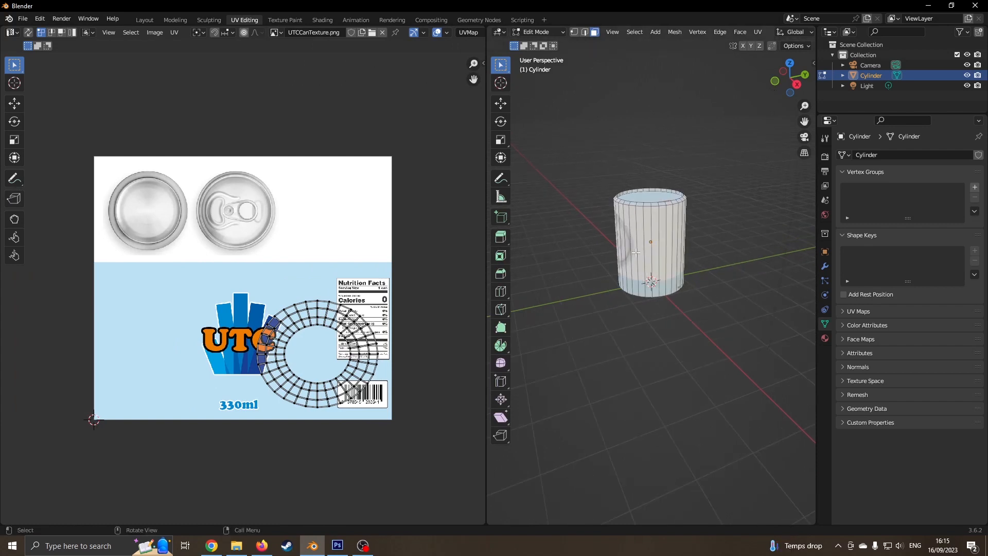
key("KP_1")
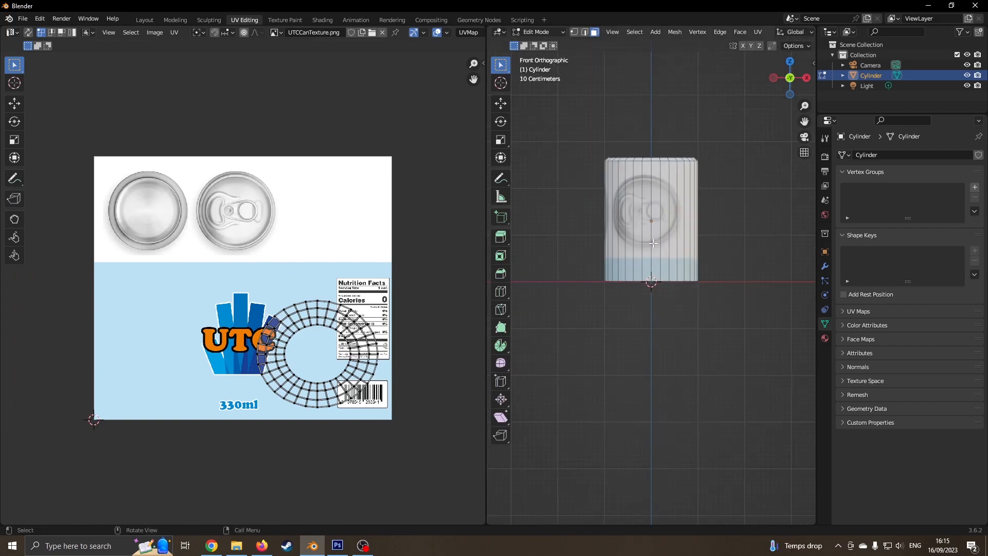
left_click_drag(486, 208, 280, 192)
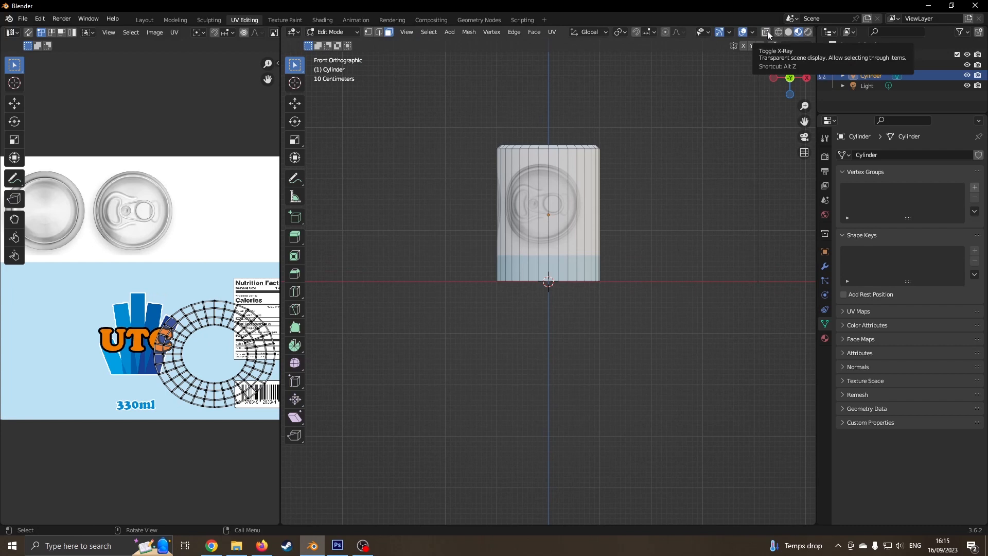
left_click(766, 32)
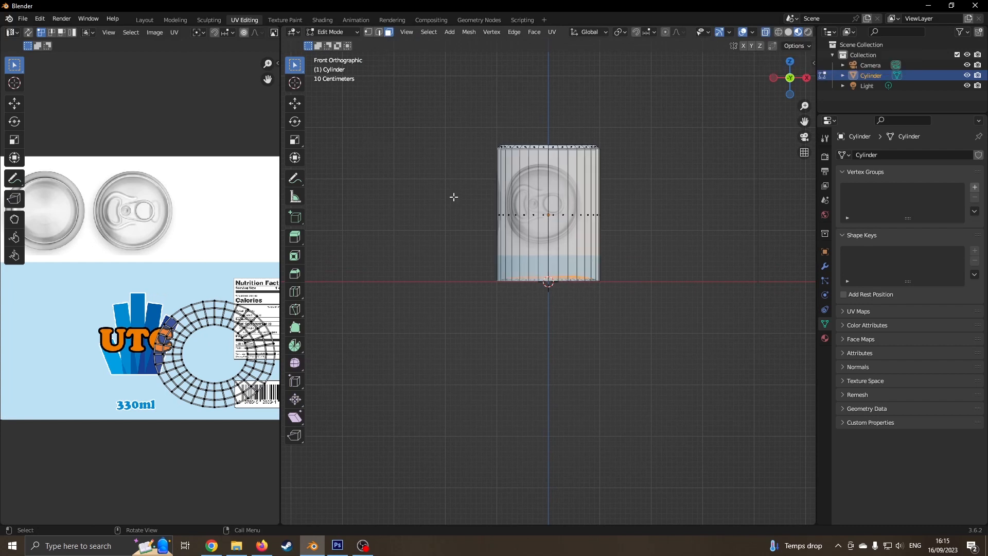
- Box-select the whole can mesh, select all UVs, and apply U > Unwrap
left_click_drag(449, 186, 685, 239)
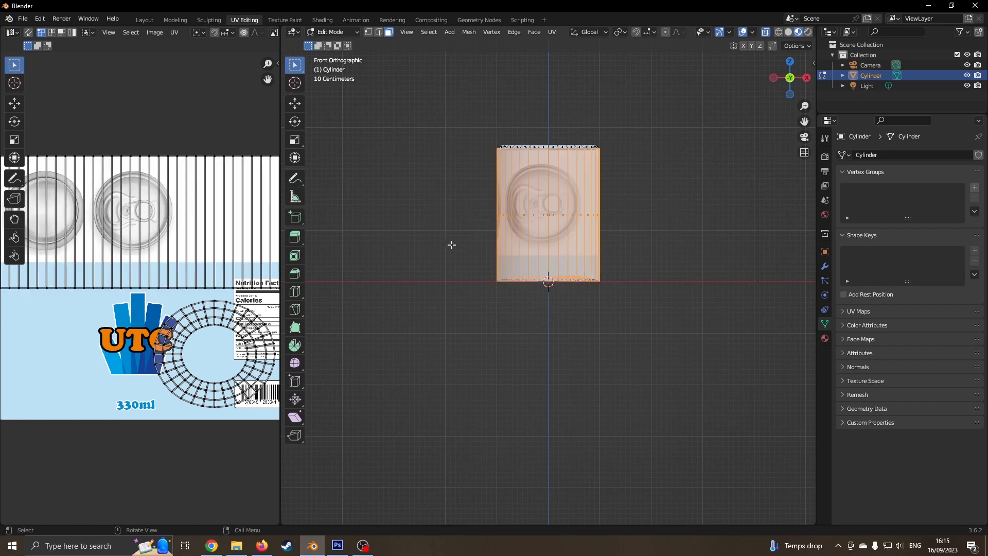
middle_click_drag(522, 192, 773, 144)
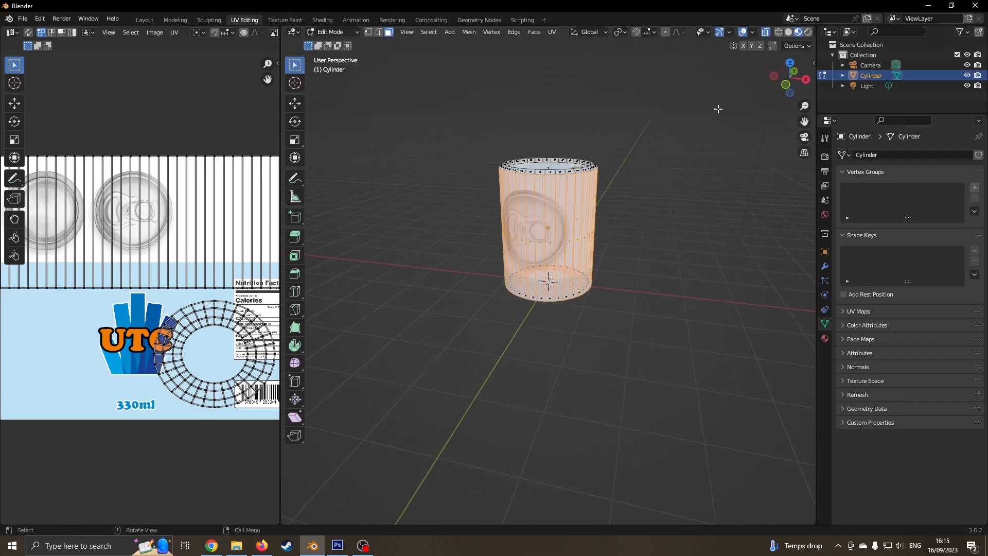
key("KP_1")
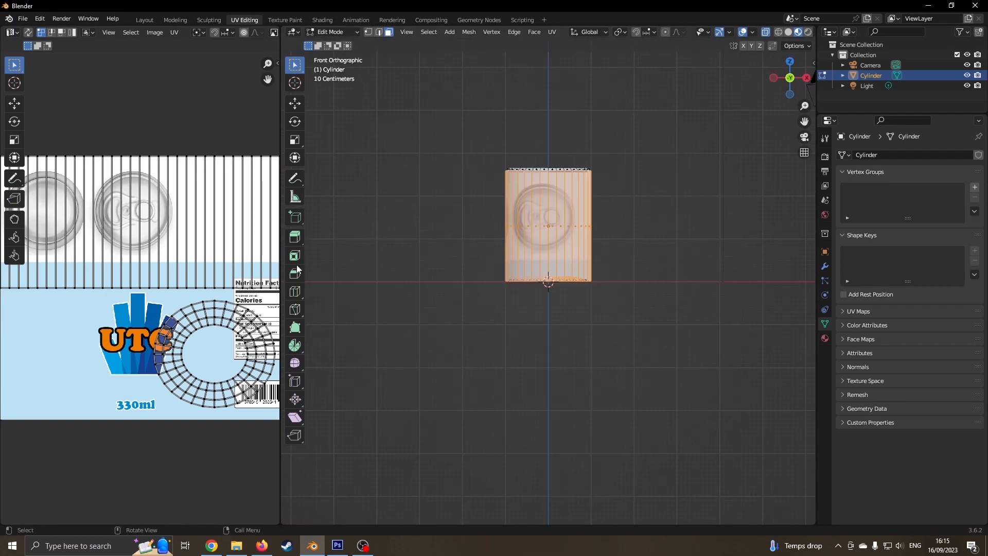
left_click_drag(280, 260, 511, 260)
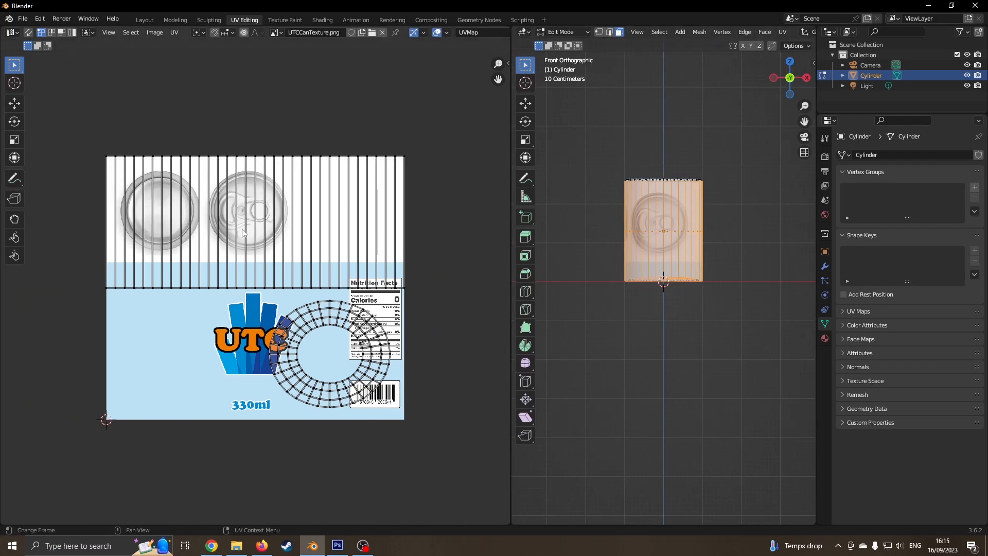
key("a")
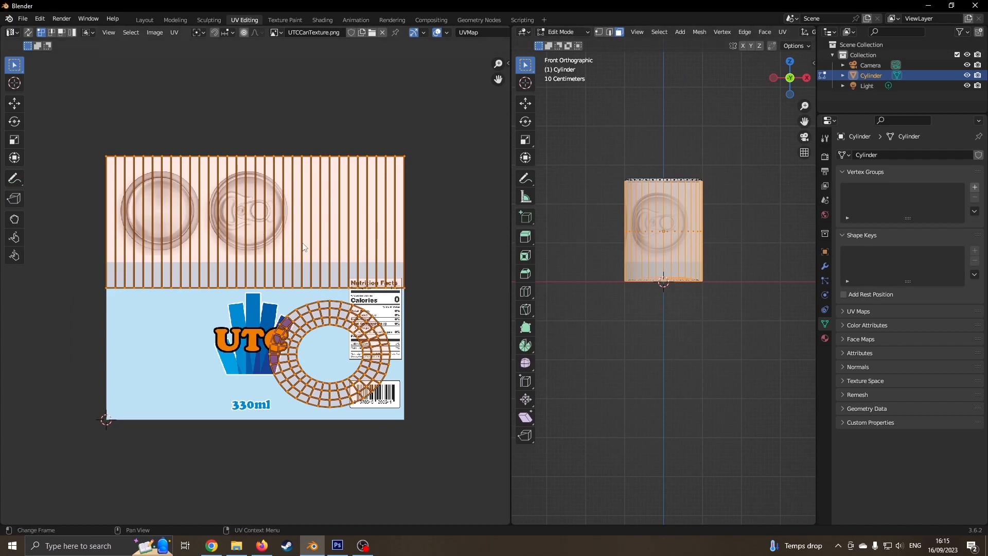
key("u")
left_click(669, 225)
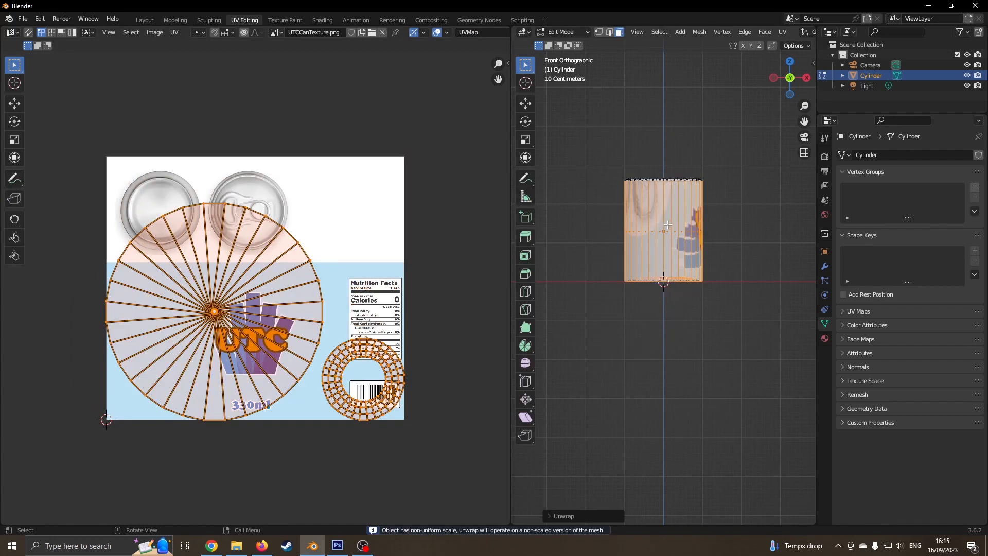
- Apply a Cylinder Projection to the can, then reproject its UVs with Project from View
key("u")
left_click(647, 283)
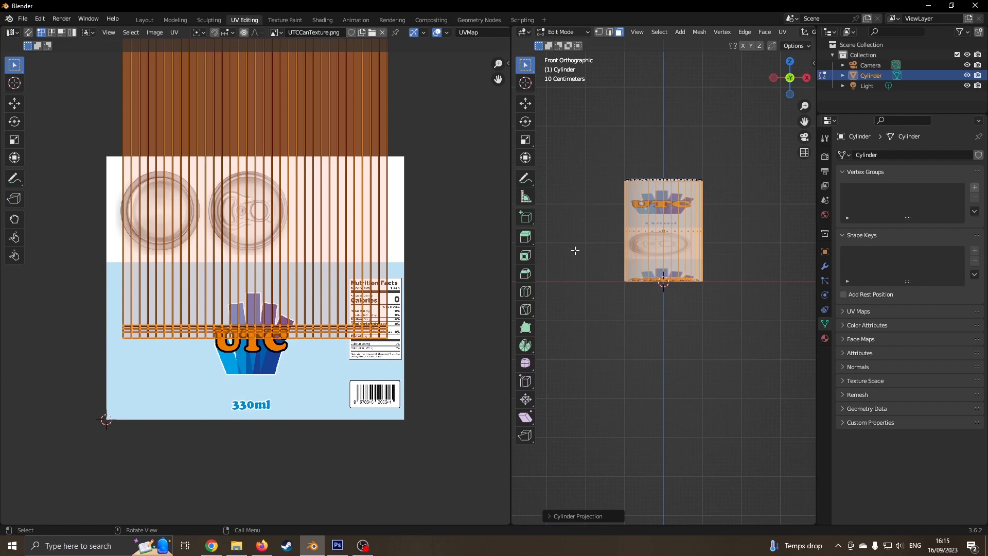
key("u")
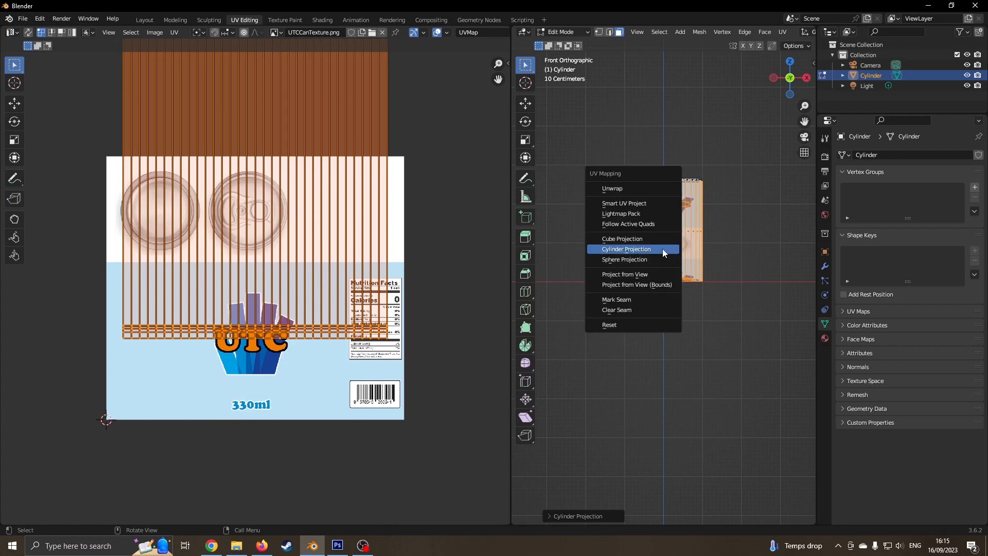
left_click(644, 273)
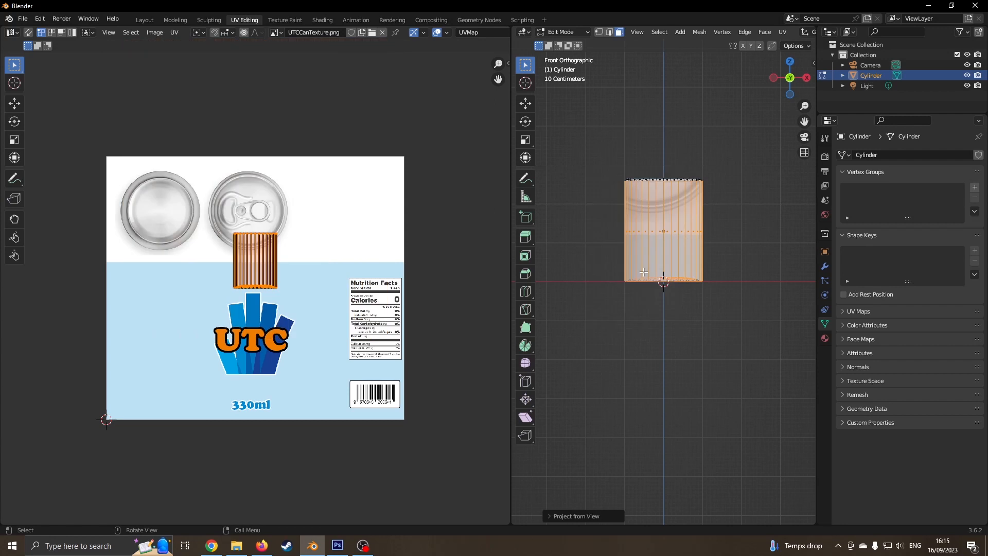
- In front view, clear the selections and box-select the side faces across the can's middle
middle_click_drag(591, 200, 590, 248)
key("KP_1")
left_click(428, 229)
left_click(584, 256)
key("u")
left_click(587, 258)
key("a")
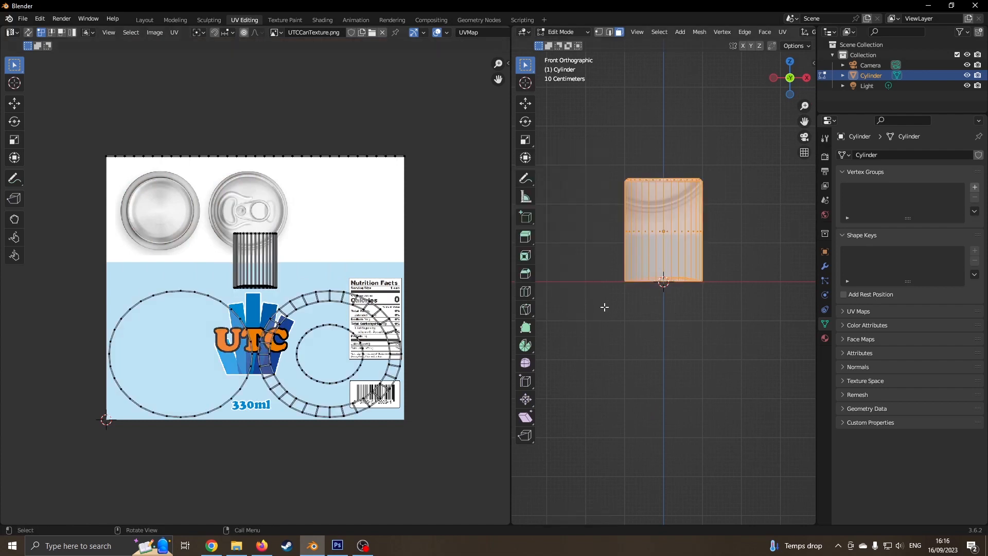
key("alt+a")
key("b")
left_click_drag(597, 221, 741, 240)
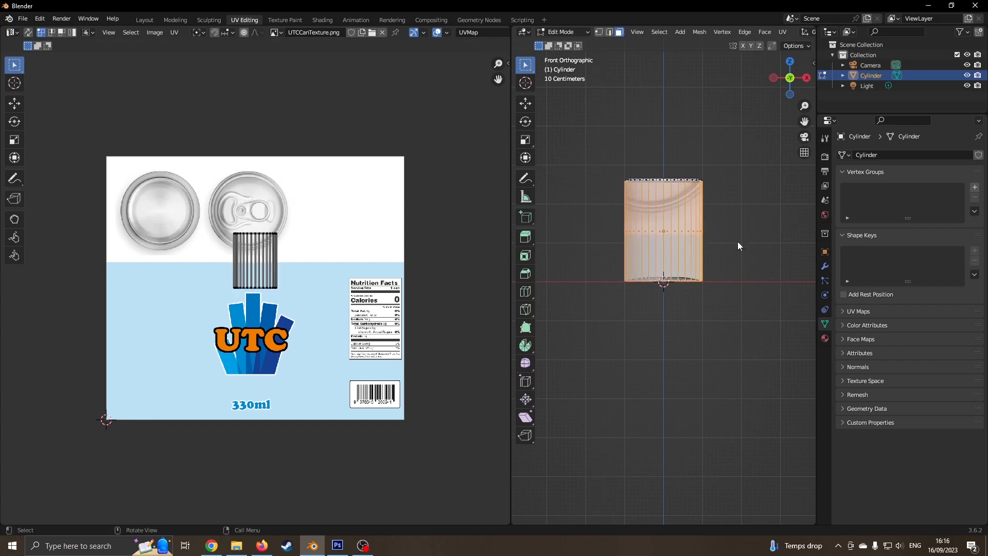
- Unwrap the selected side faces, then deselect the can's faces
key("u")
left_click(714, 159)
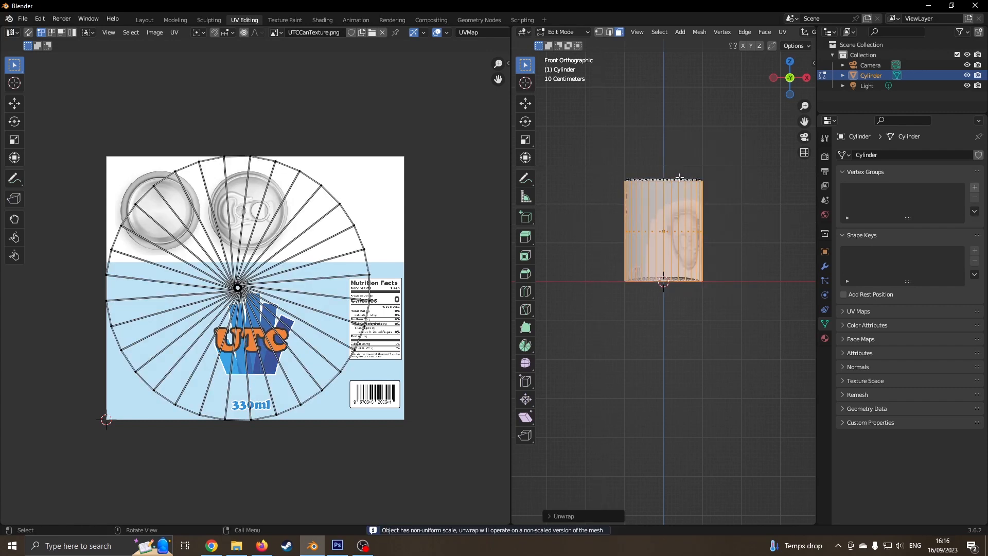
left_click(723, 281)
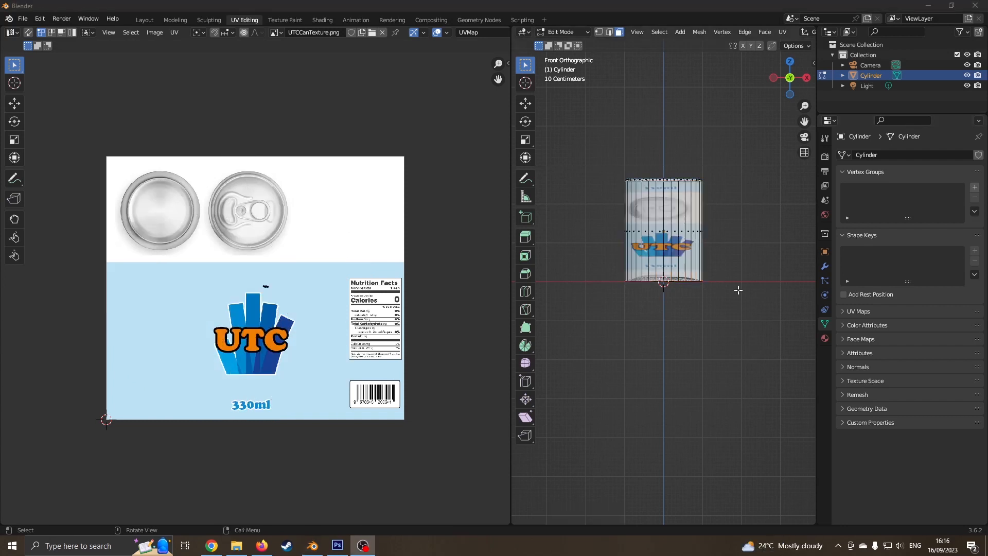
left_click(757, 265)
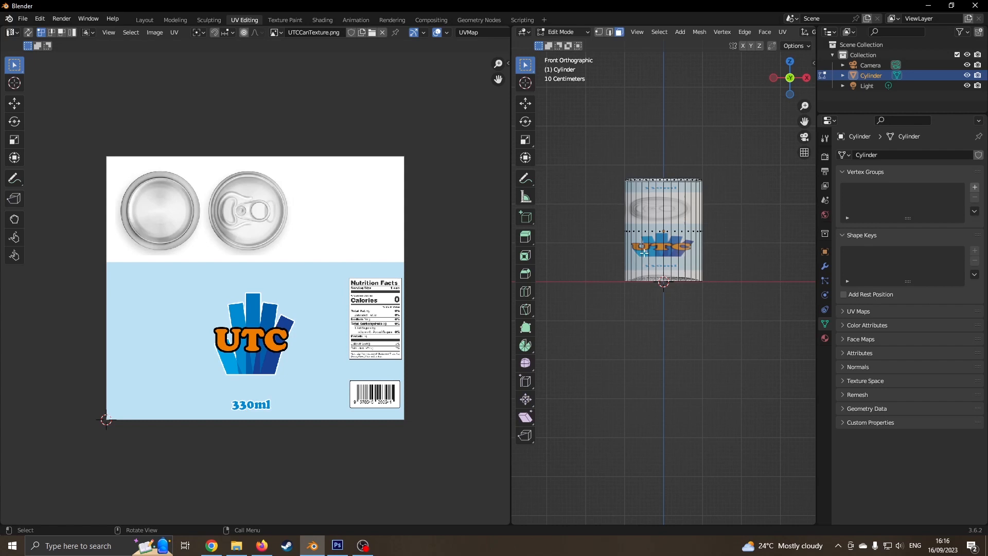
- Box-select the can's faces, cylinder-project them into vertical strips, and select all the UVs
key("b")
left_click_drag(603, 222, 727, 240)
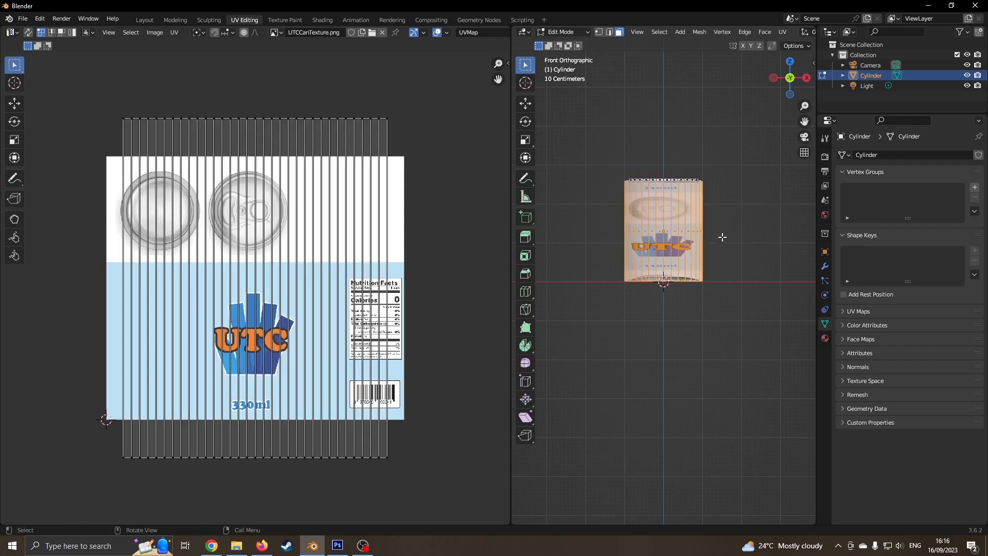
key("u")
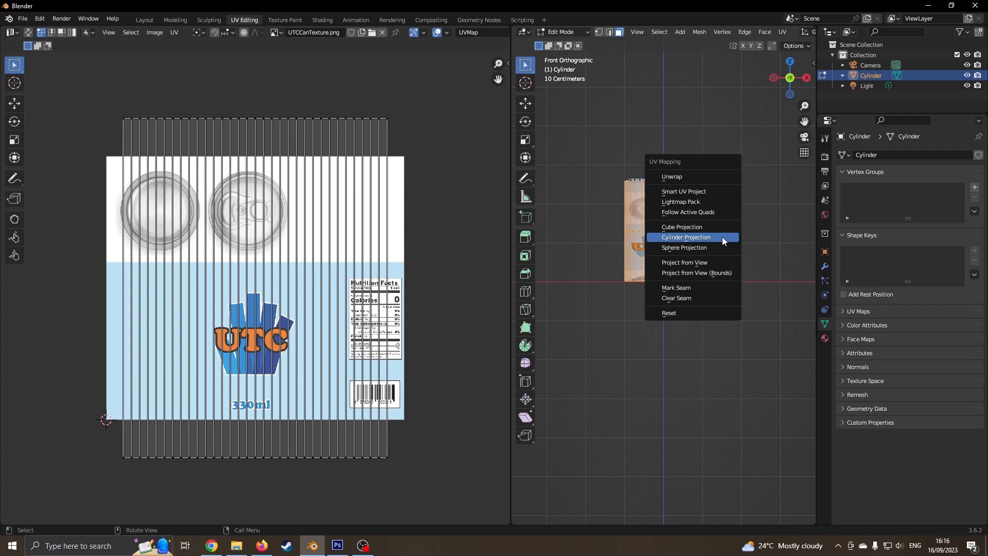
left_click(722, 237)
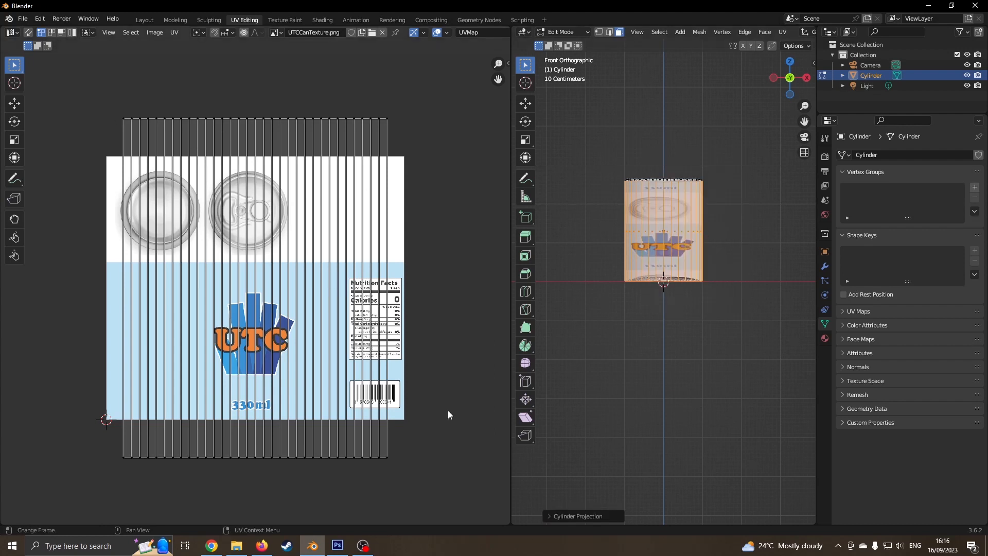
key("a")
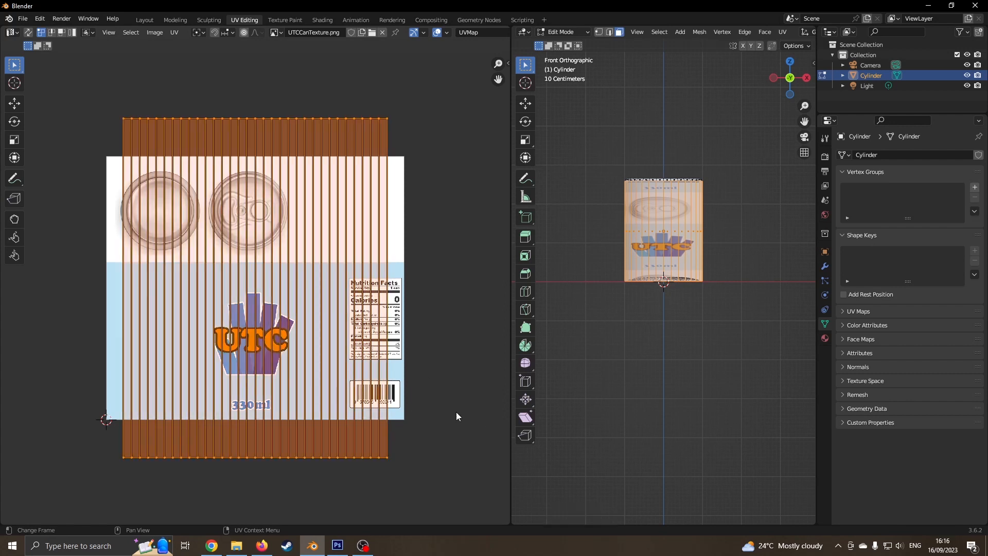
- Squash the UV strips vertically and move them over the blue label area
key("s")
key("y")
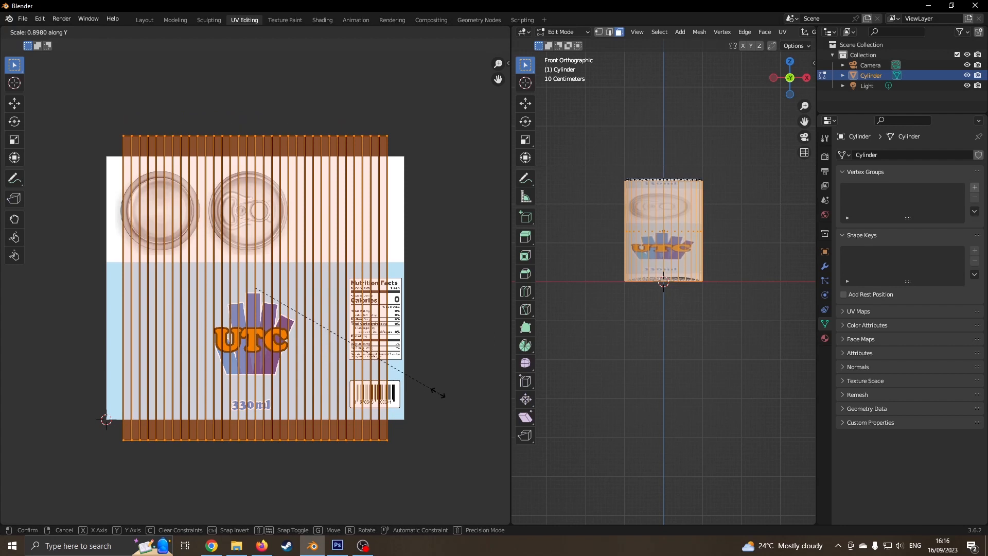
left_click(353, 344)
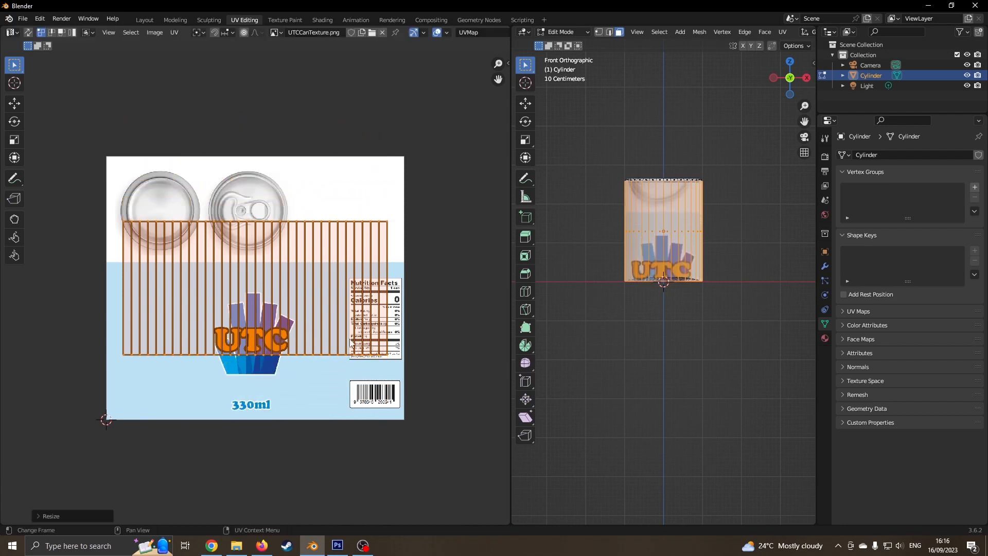
key("g")
key("y")
left_click(386, 400)
key("s")
key("y")
left_click(402, 410)
key("g")
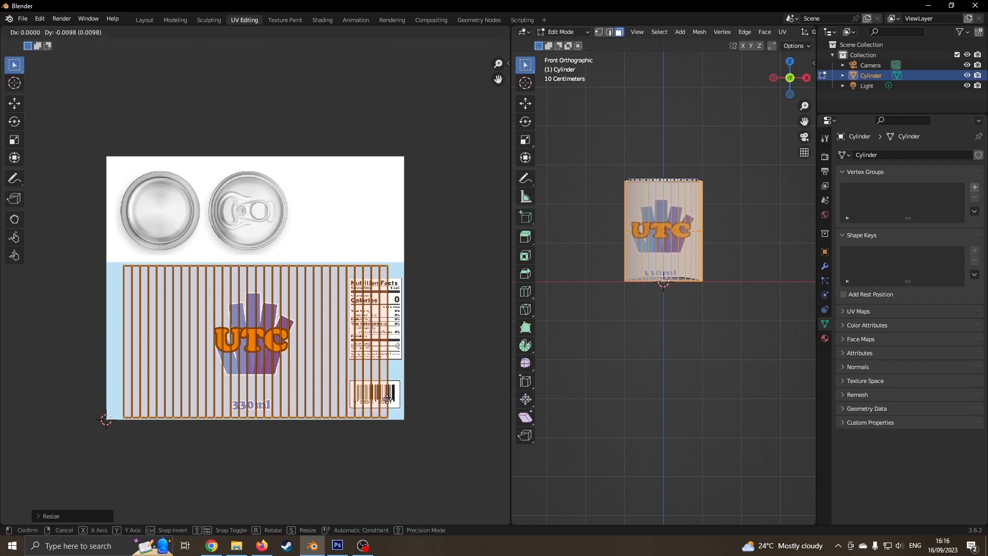
left_click(386, 400)
- Widen the strips horizontally to fill the label width and set their final position
key("s")
key("x")
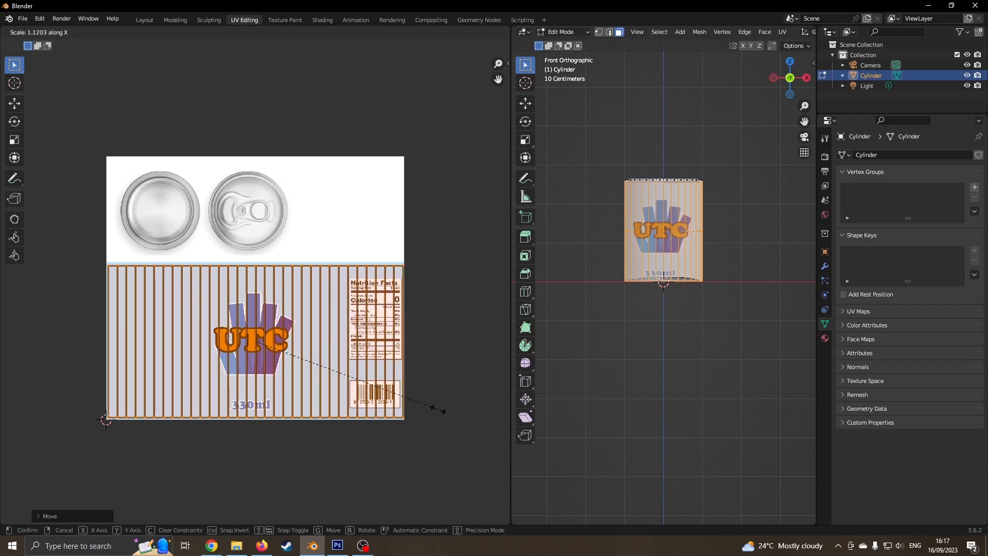
left_click(438, 413)
key("g")
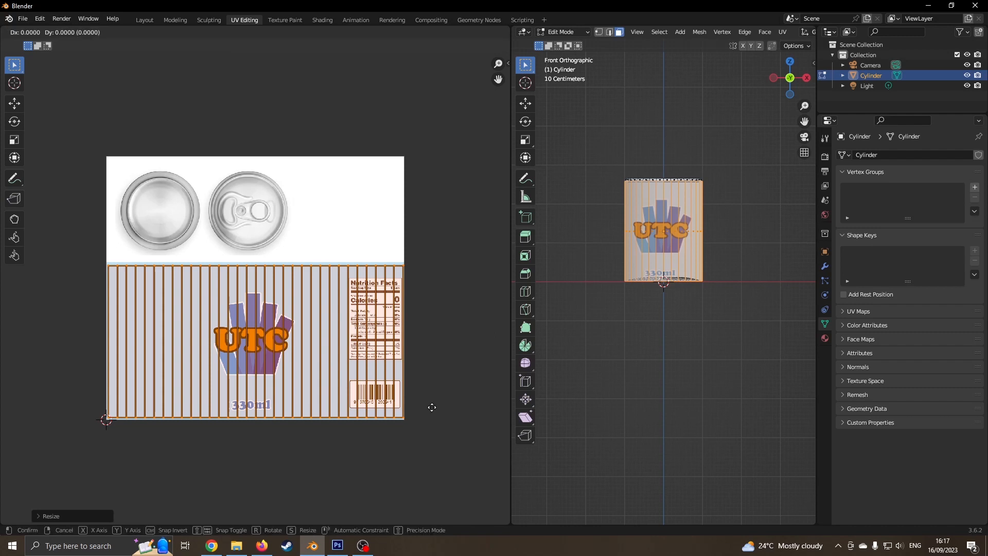
left_click(431, 407)
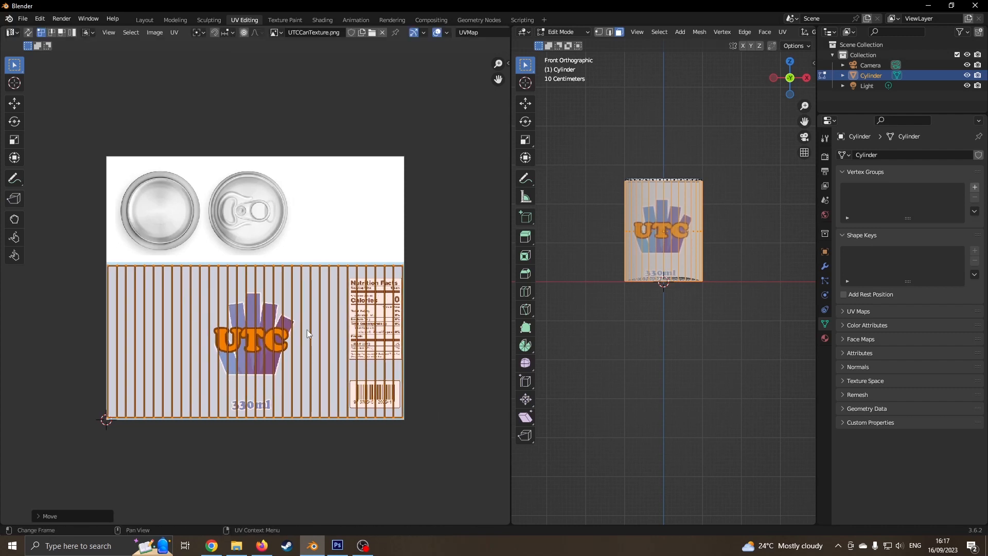
scroll(207, 262, "up", 3)
scroll(208, 262, "down", 2)
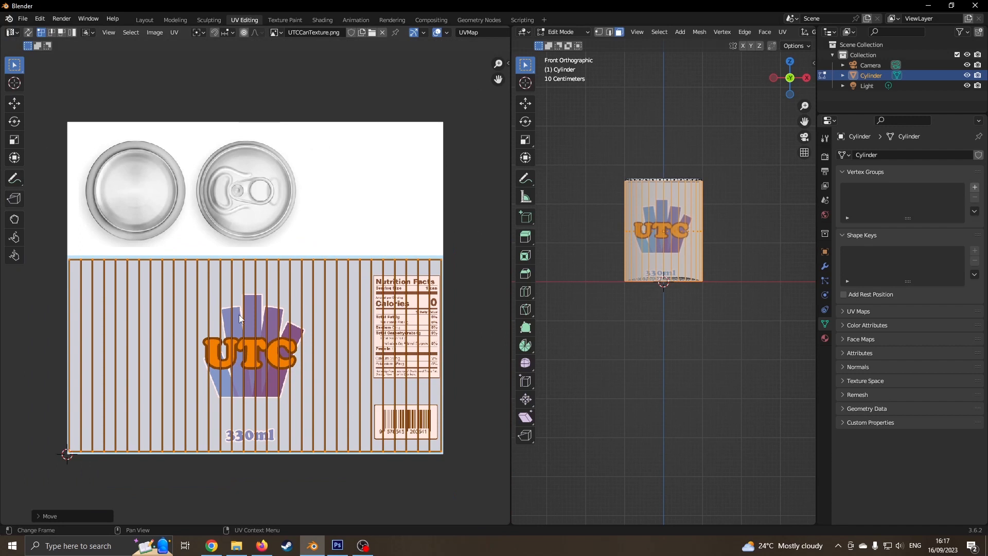
middle_click_drag(725, 233, 649, 264)
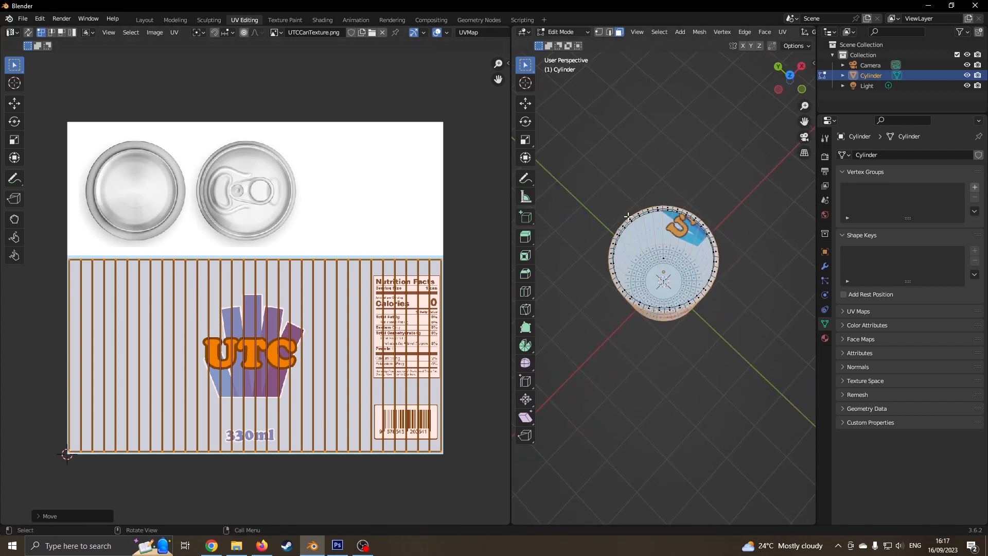
- Zoom into the front view, widen the 3D viewport, and box-select the vertices along the can's top
key("KP_1")
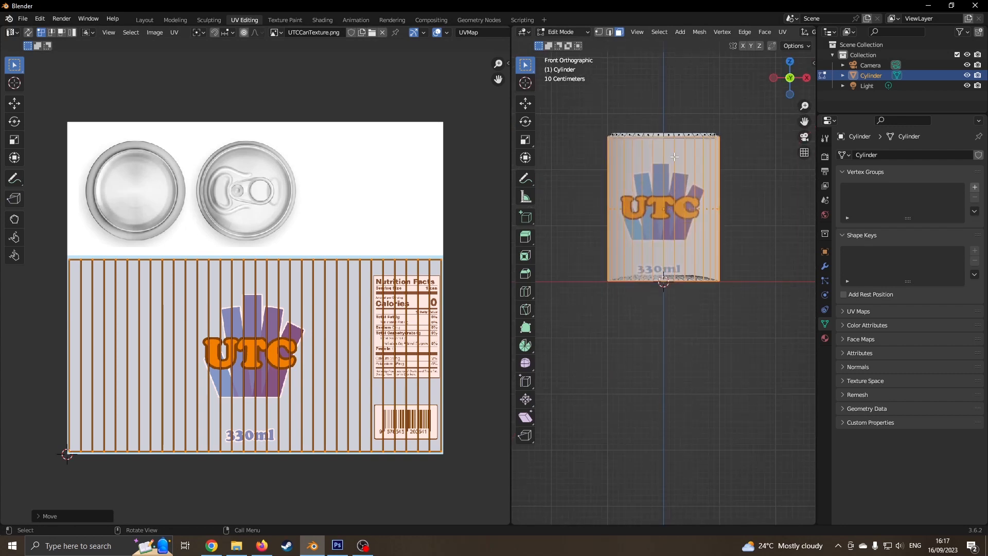
scroll(674, 157, "up", 5)
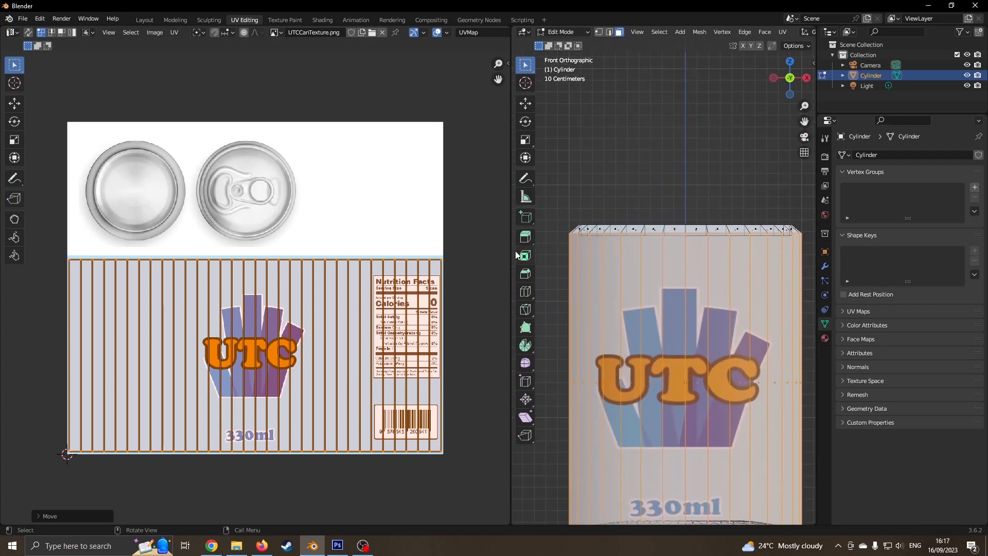
left_click_drag(512, 255, 401, 252)
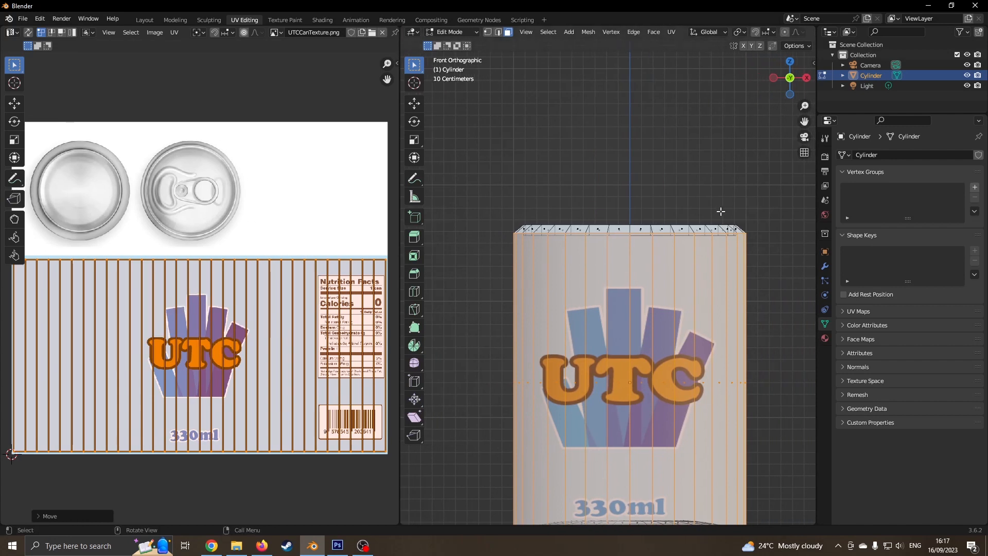
left_click(768, 239)
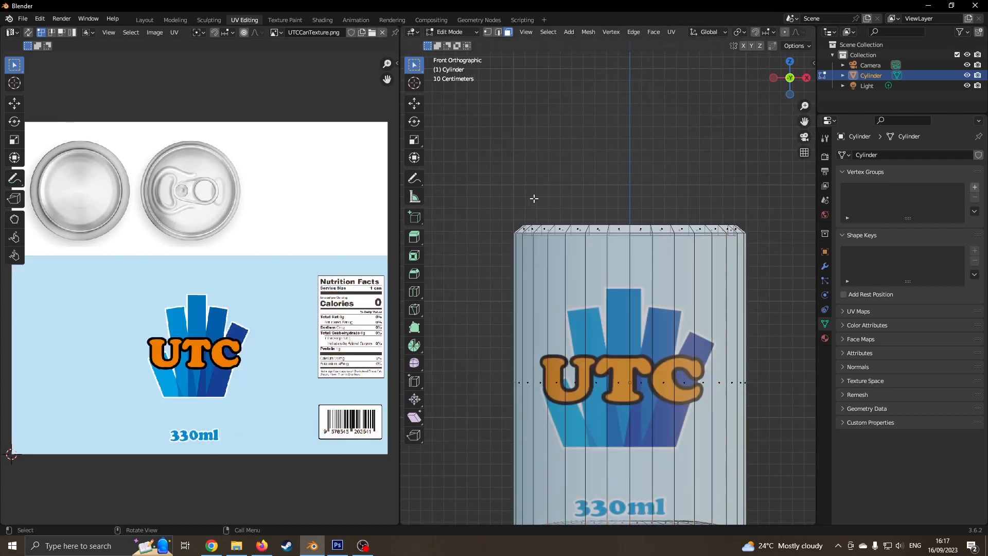
left_click_drag(492, 198, 762, 229)
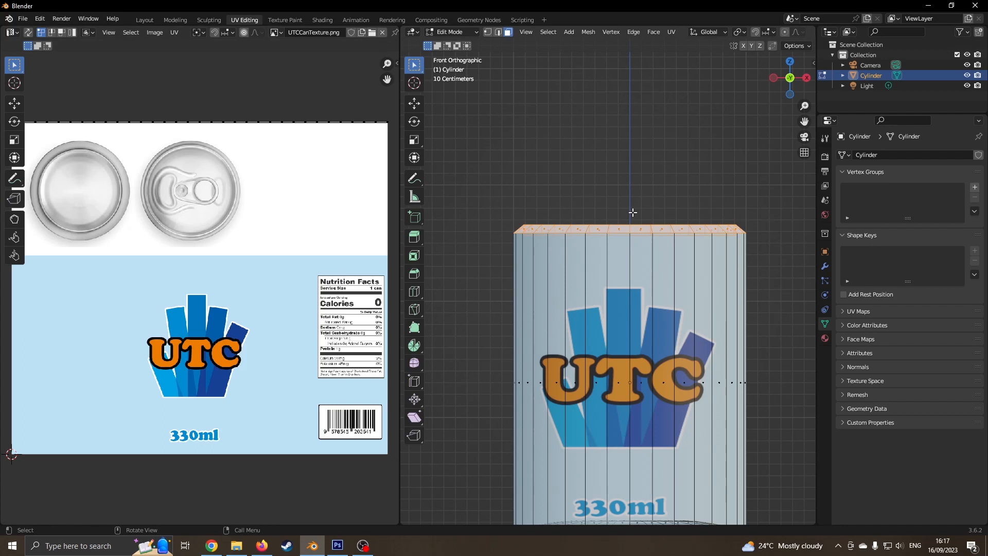
- Unwrap the top rim and place its shrunken UV ring over the plain lid image
key("u")
left_click(615, 155)
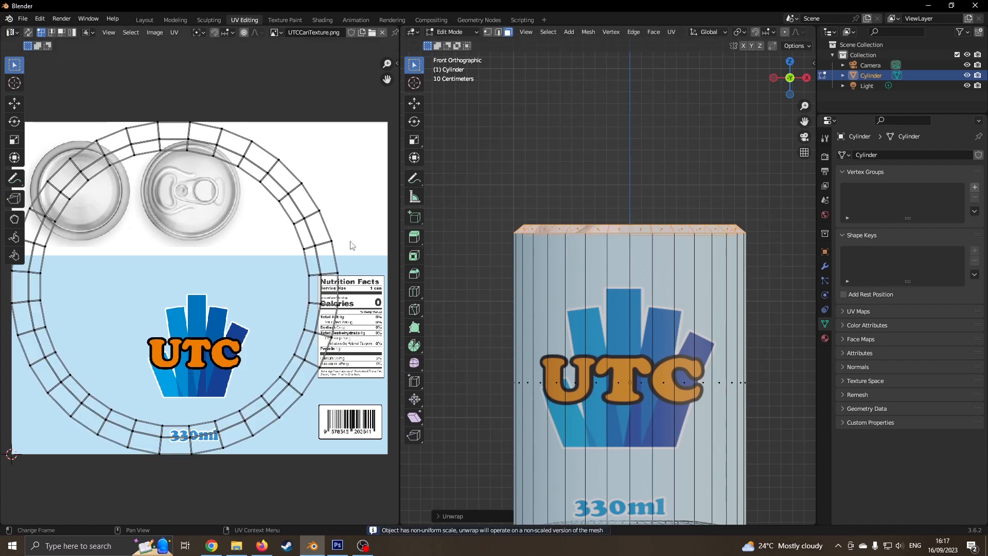
key("a")
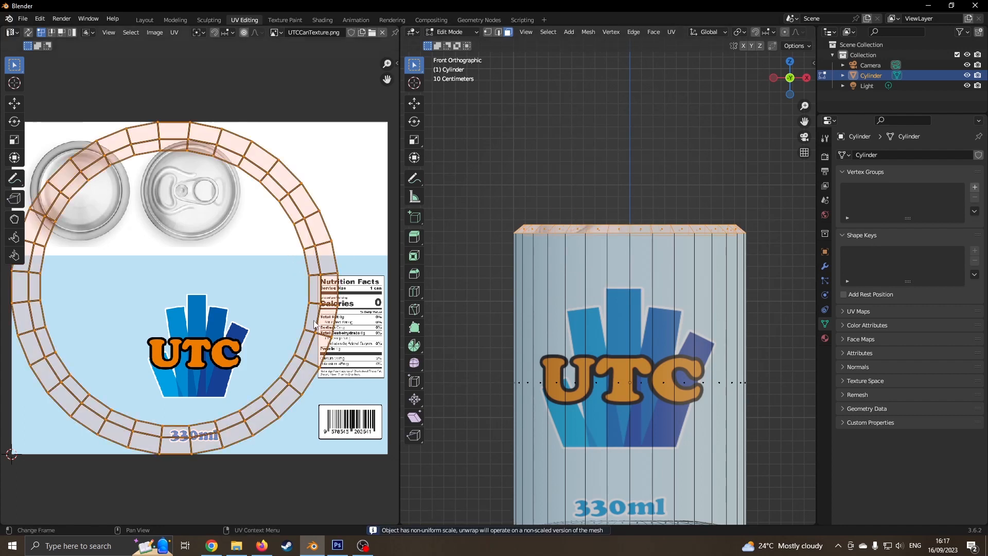
key("s")
left_click(201, 299)
key("g")
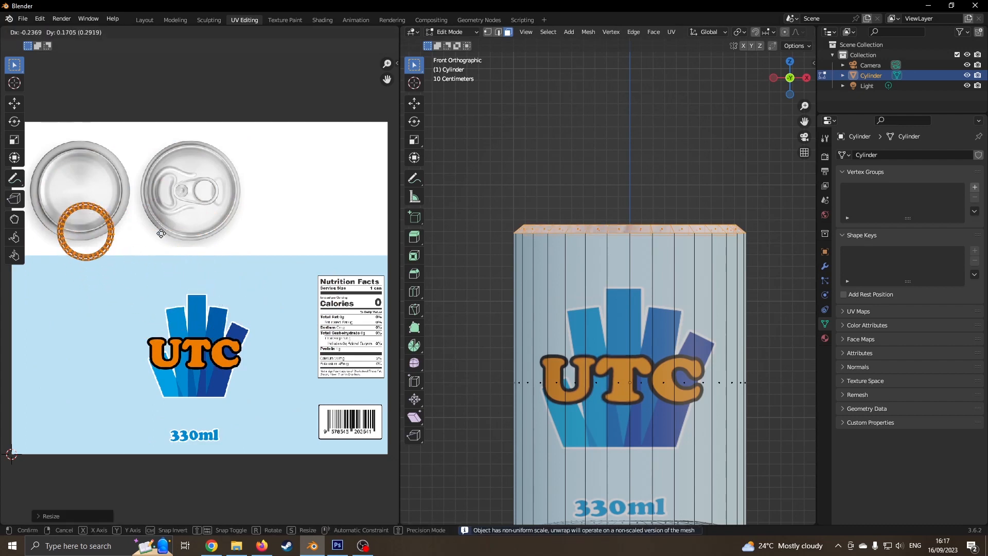
left_click(157, 193)
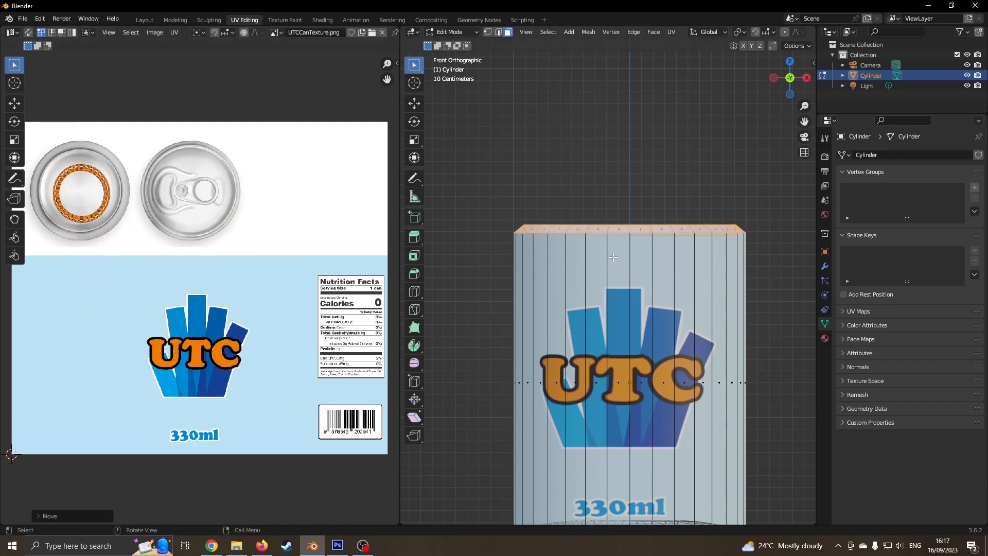
middle_click_drag(566, 233, 583, 277)
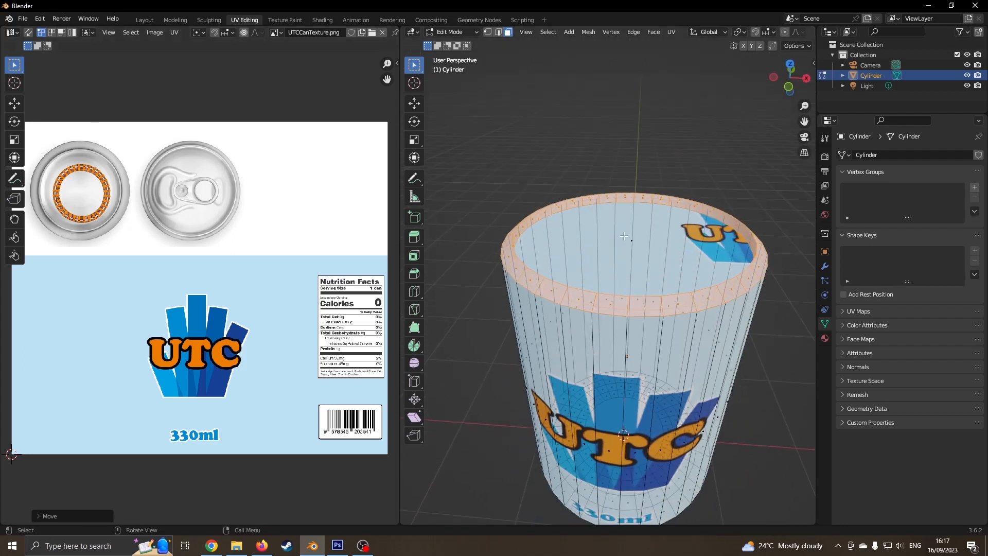
- Unwrap the top cap face from top view and move its shrunken UV circle onto the pull-tab lid
left_click(623, 236)
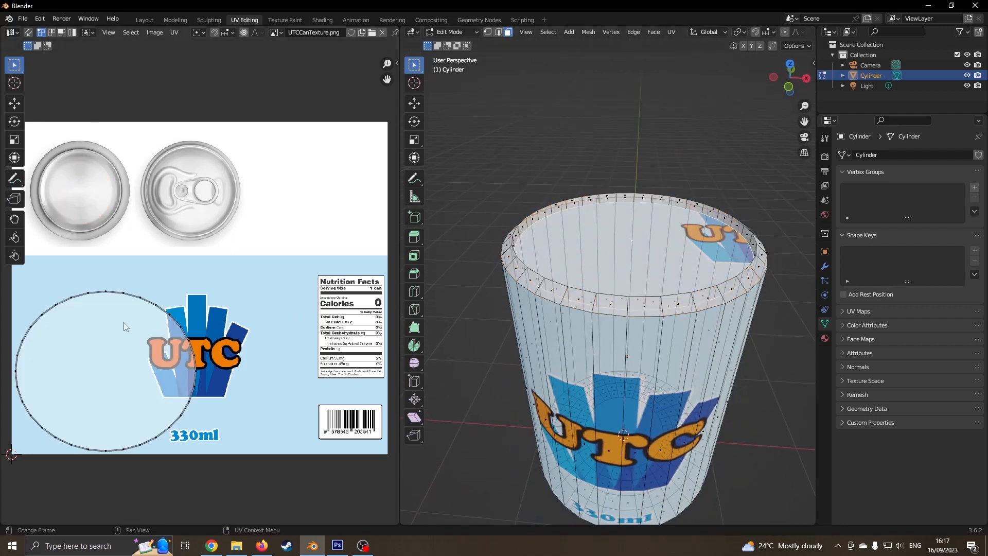
key("KP_7")
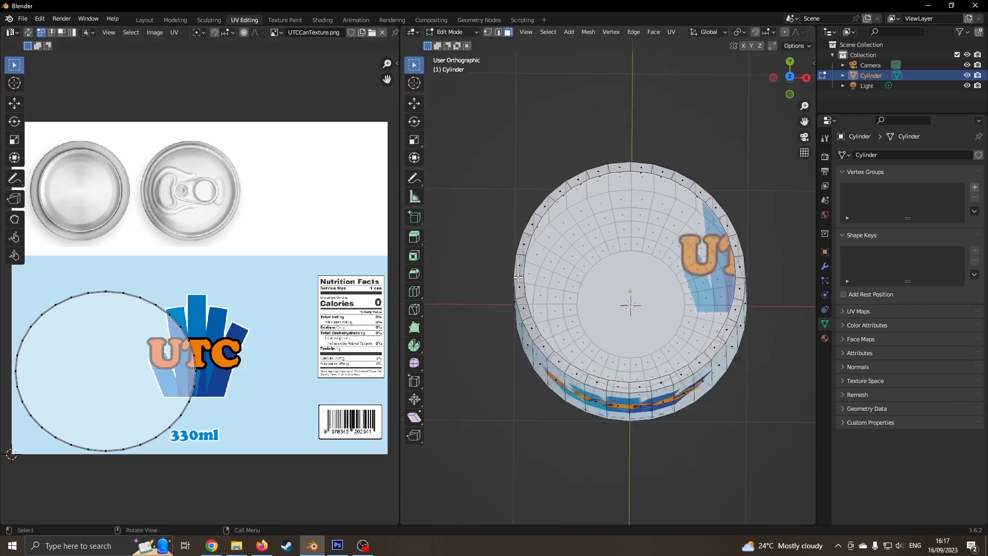
key("u")
left_click(625, 292)
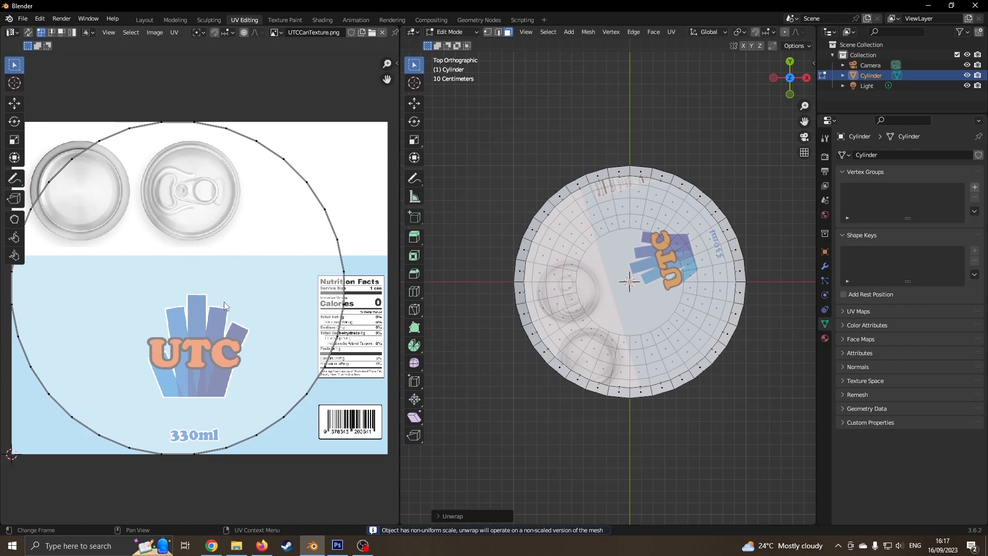
key("a")
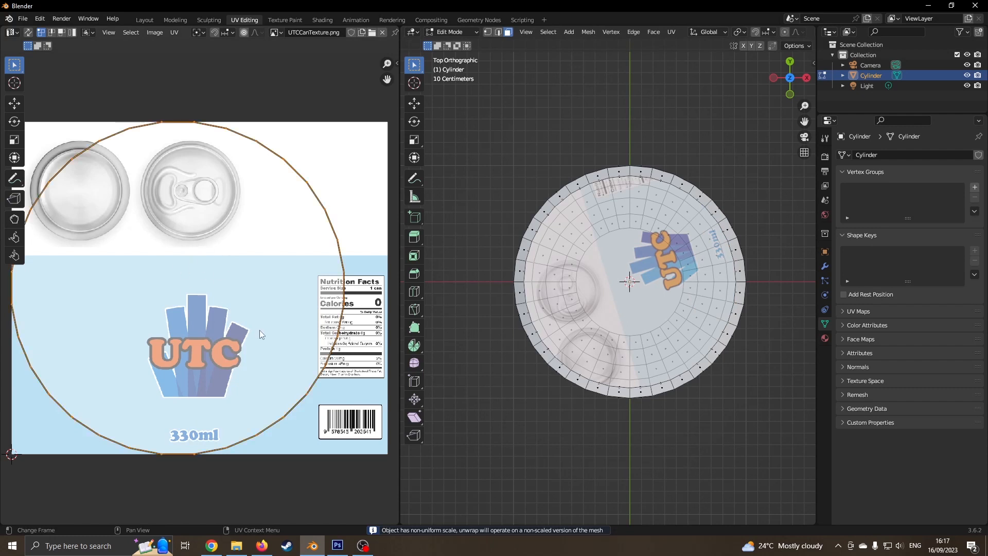
key("s")
left_click(204, 304)
key("g")
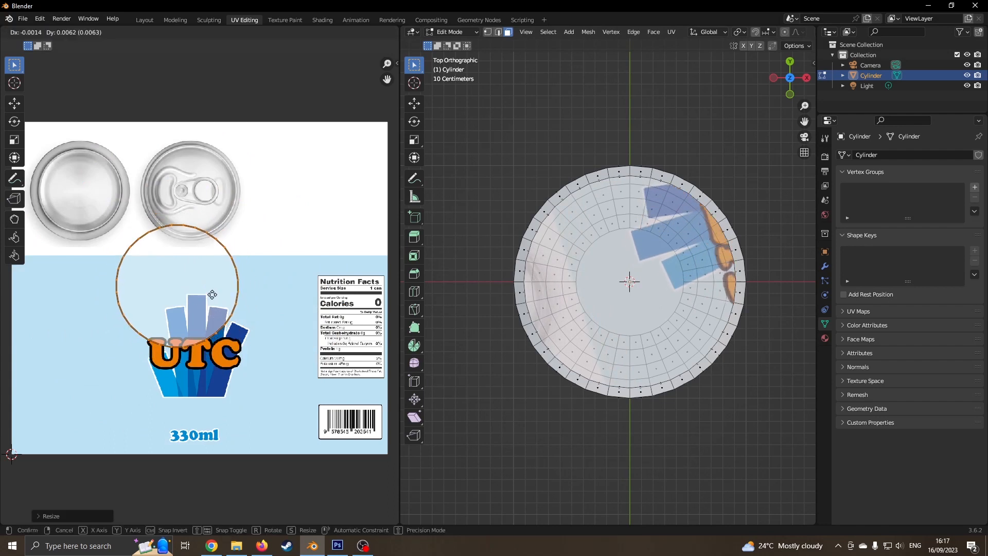
left_click(225, 200)
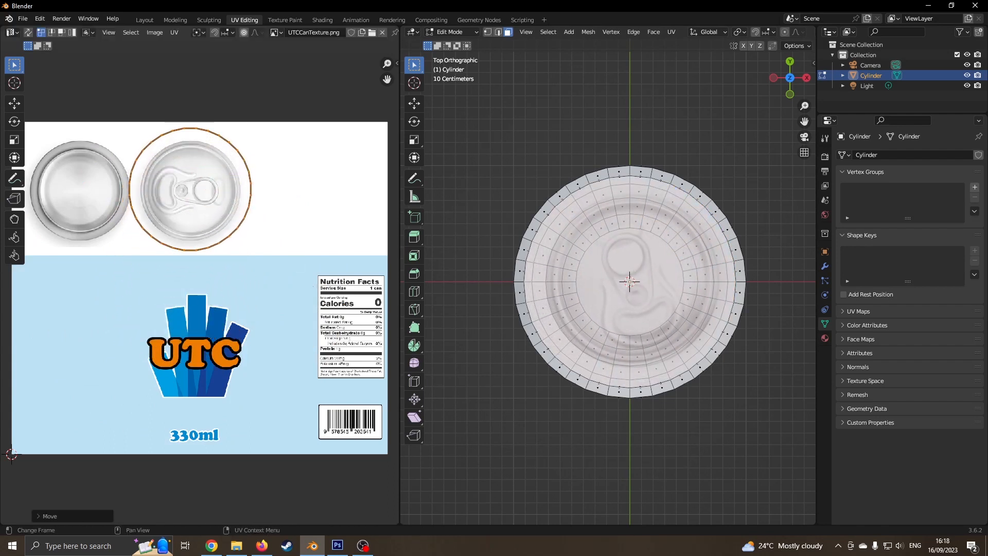
- Fine-tune the circle's size and position to match the lid rim, then return to Object Mode
key("s")
left_click(272, 255)
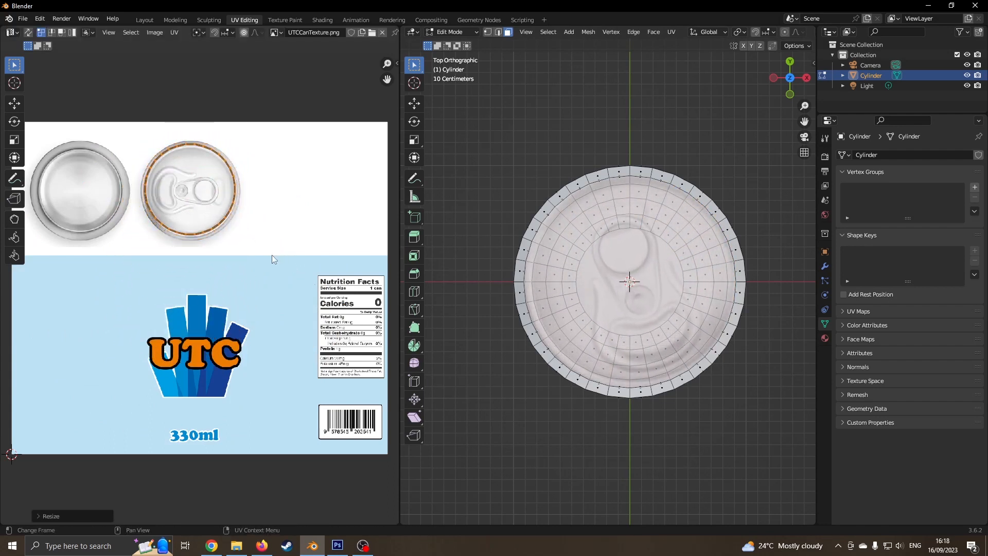
scroll(271, 255, "up", 4)
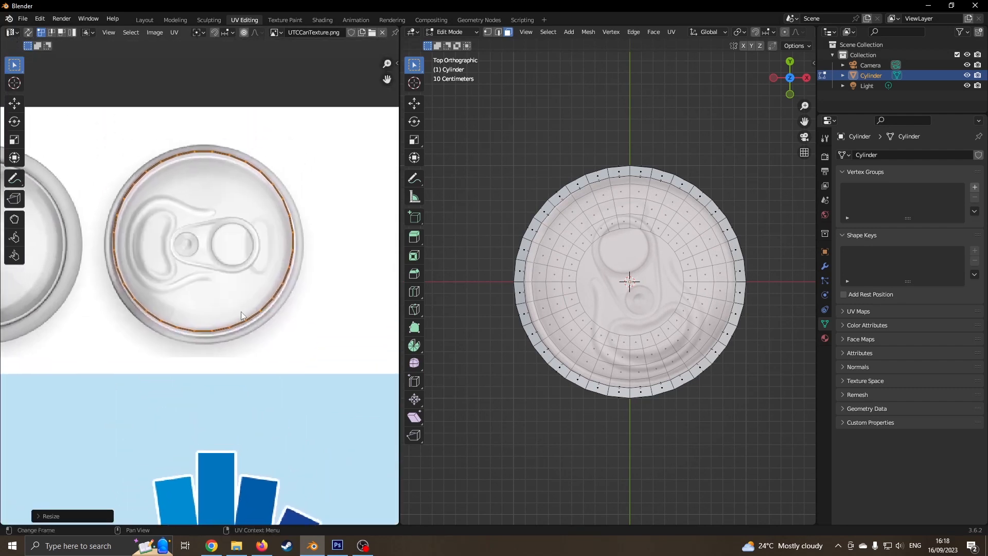
scroll(241, 311, "up", 1)
key("g")
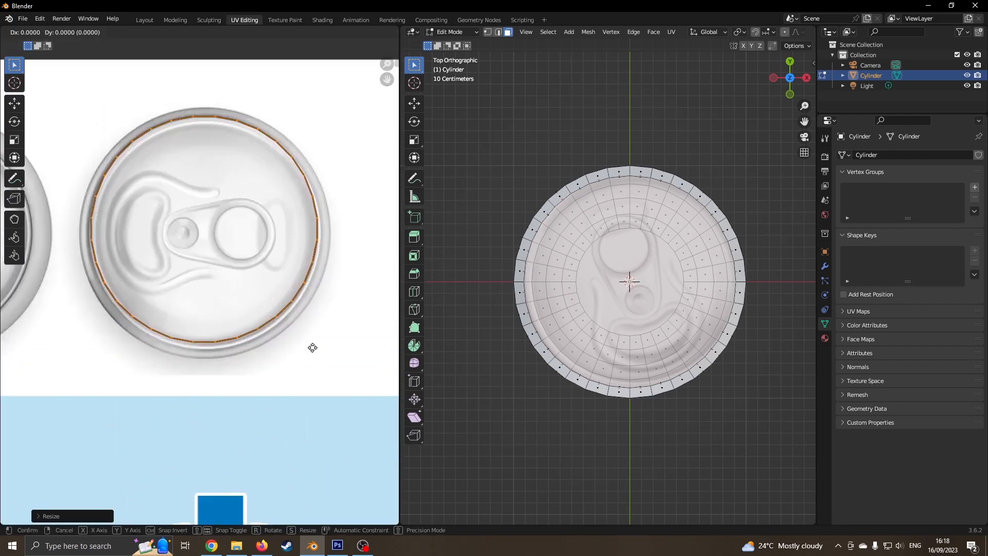
left_click(318, 358)
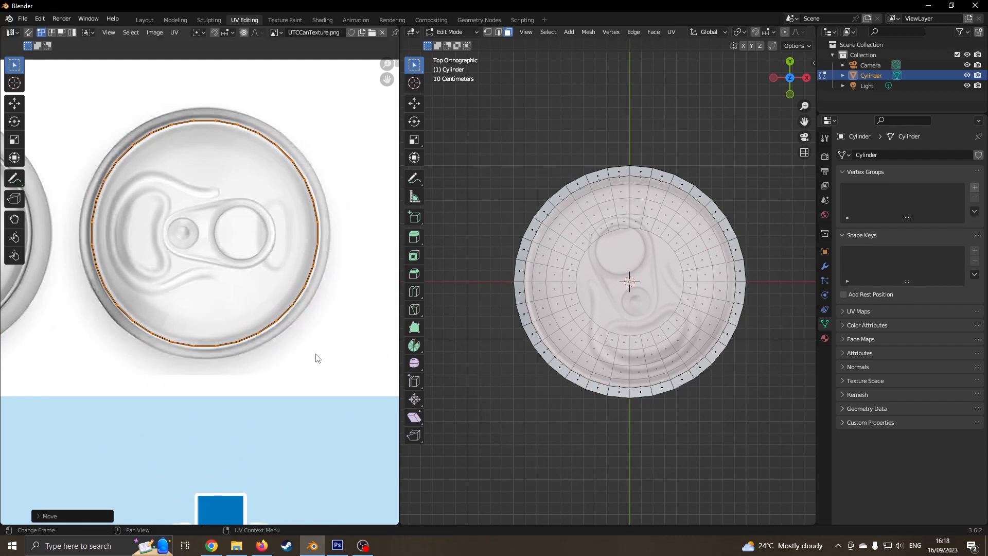
key("s")
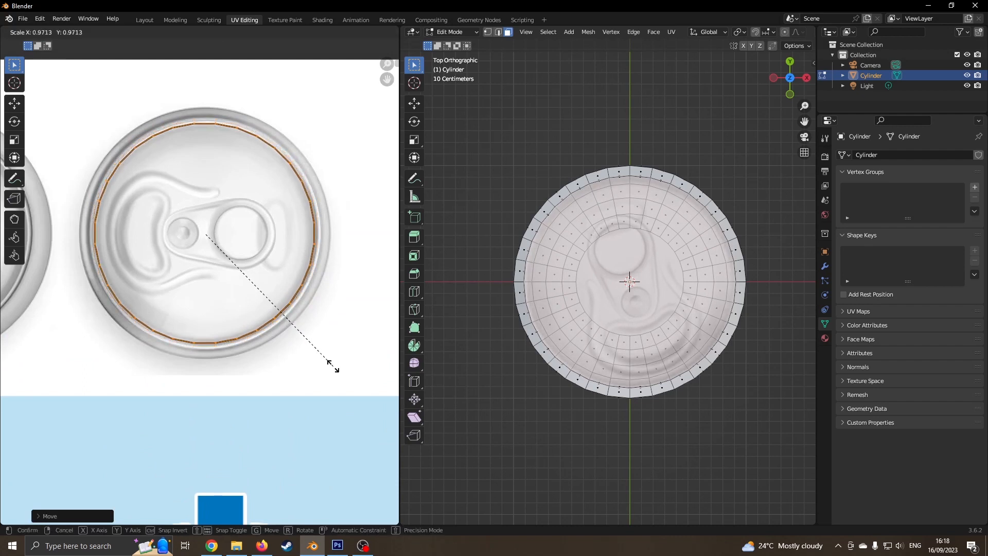
left_click(332, 366)
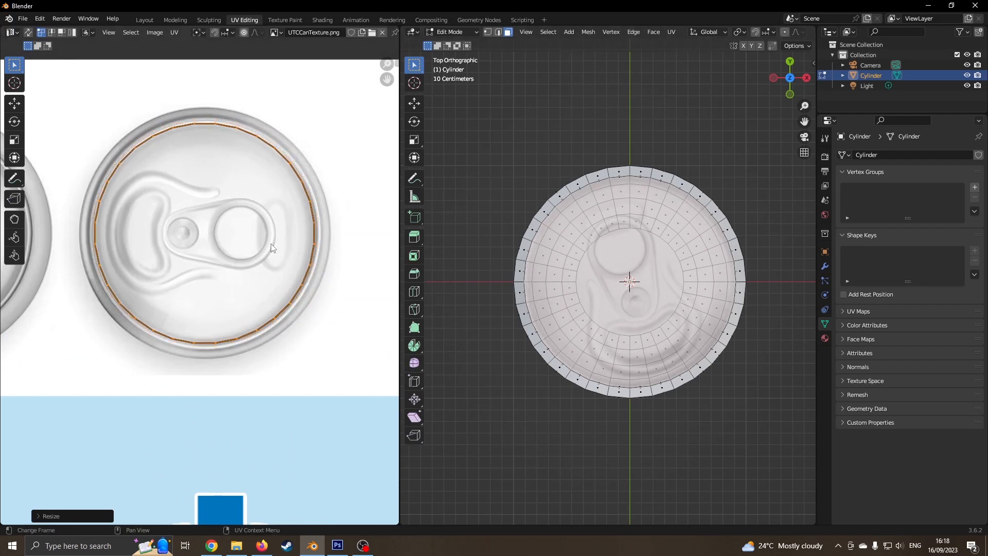
key("Tab")
middle_click_drag(647, 336, 552, 357)
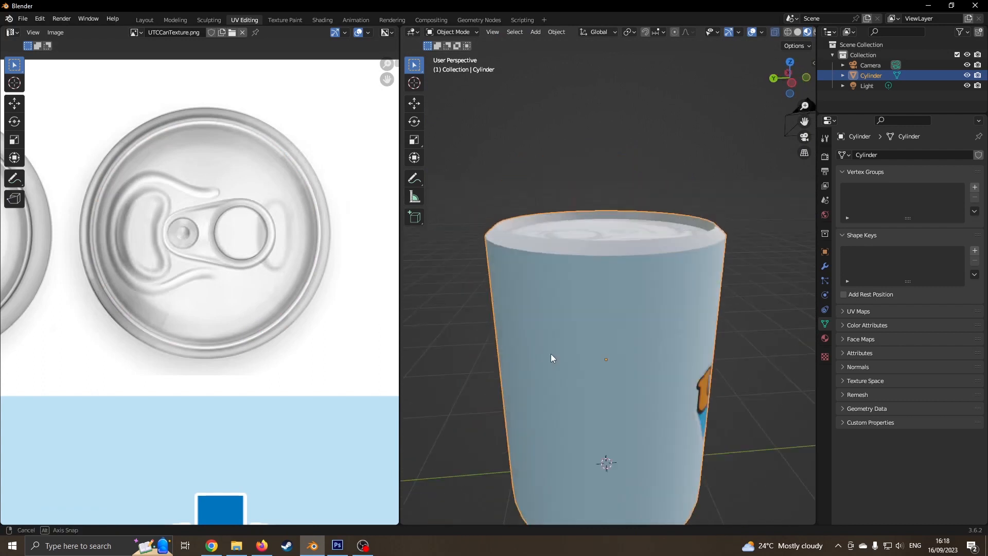
- Orbit beneath the can and switch to the bottom view to inspect its base
scroll(600, 344, "down", 8)
middle_click_drag(644, 332, 621, 279)
scroll(621, 279, "up", 8)
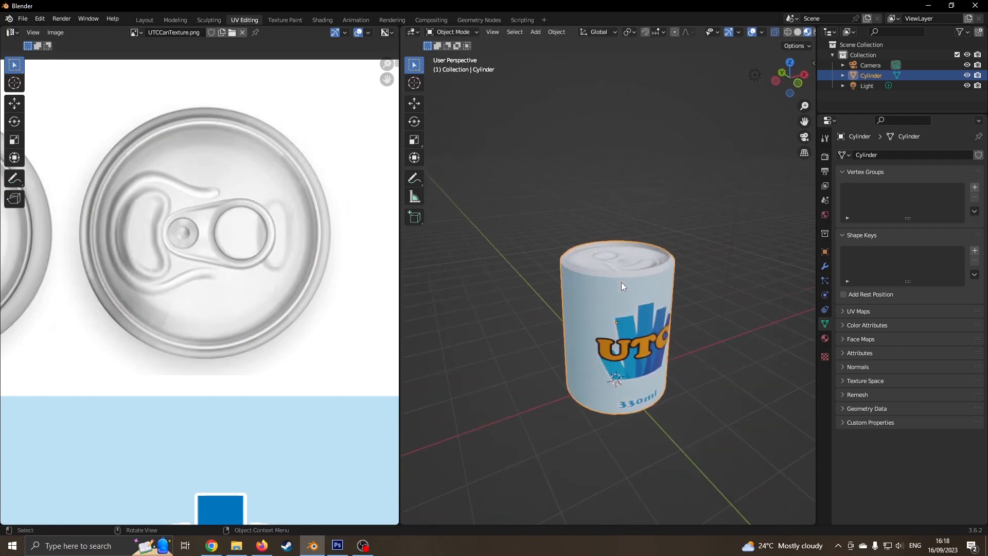
middle_click_drag(625, 353, 640, 257)
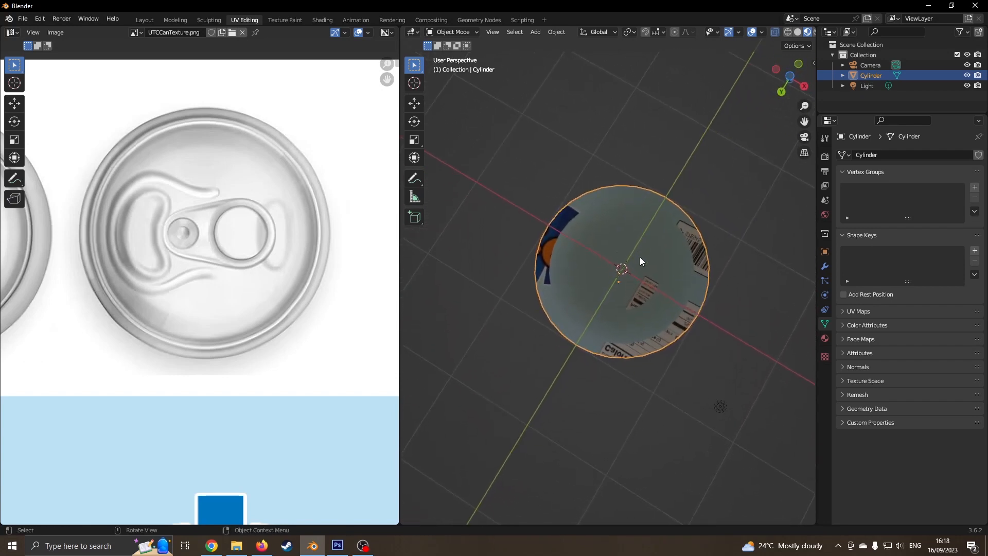
key("ctrl+KP_1")
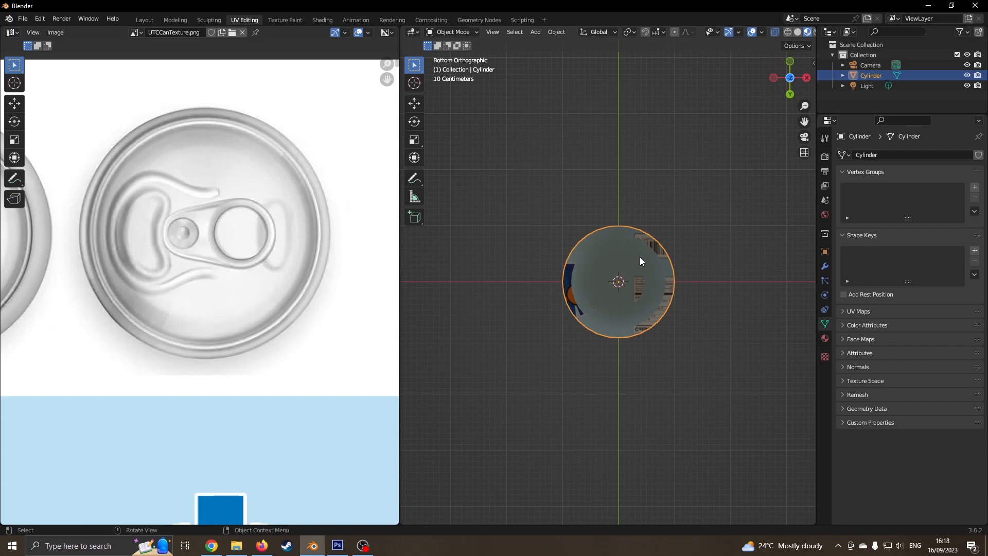
scroll(646, 292, "up", 2)
- Compare Solid and Material Preview shading, then reselect the can and enter Edit Mode
left_click(749, 254)
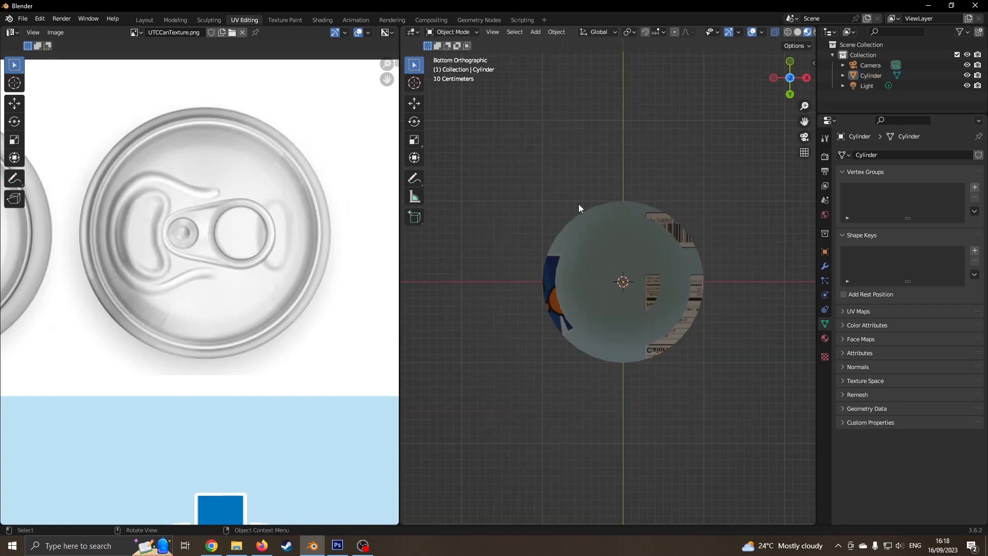
left_click(797, 32)
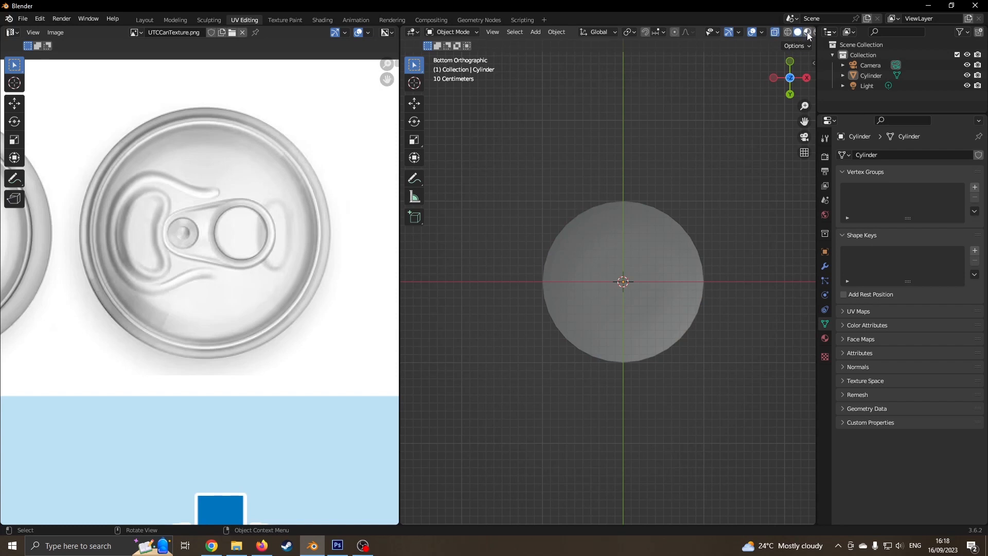
left_click(807, 33)
left_click(640, 263)
key("Tab")
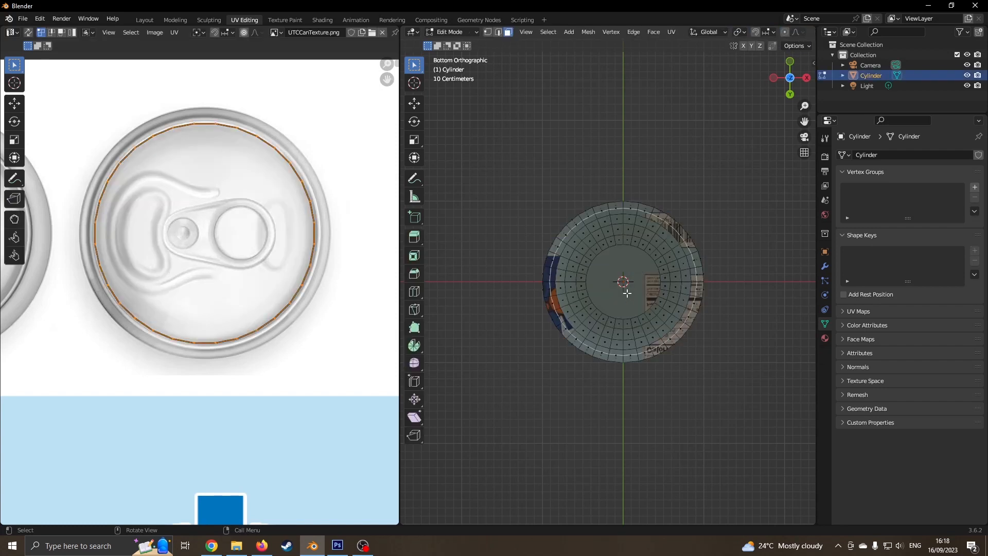
- Circle-select faces around the base's inner ring, then deselect the top rim faces
scroll(627, 293, "up", 3)
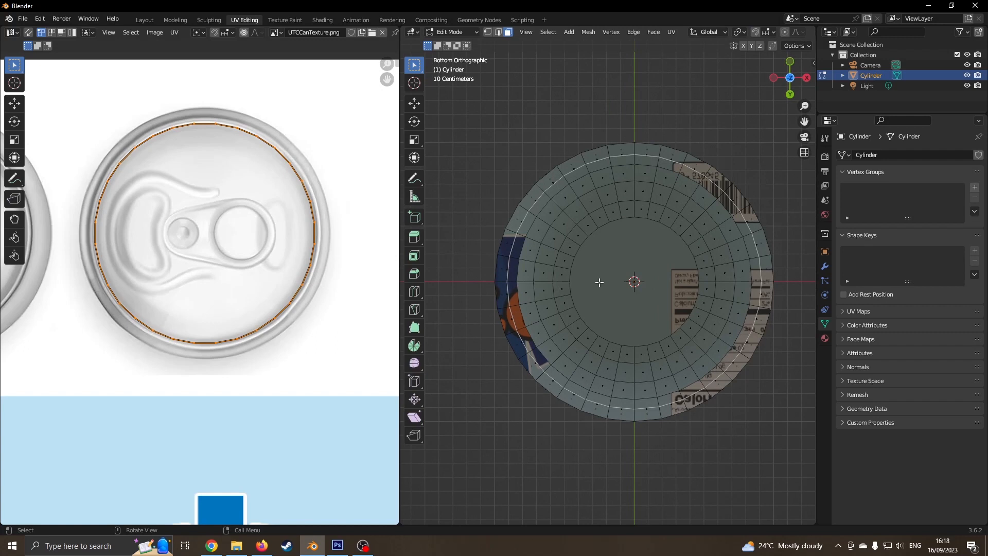
key("c")
mouse_move(602, 307)
left_mouse_down()
mouse_move(561, 280)
mouse_move(618, 353)
mouse_move(648, 225)
mouse_move(669, 315)
mouse_move(706, 268)
mouse_move(643, 216)
mouse_move(541, 251)
mouse_move(530, 292)
mouse_move(535, 347)
mouse_move(517, 268)
mouse_move(525, 226)
mouse_move(558, 172)
mouse_move(646, 155)
mouse_move(731, 201)
mouse_move(762, 281)
mouse_move(750, 342)
mouse_move(685, 402)
mouse_move(567, 394)
mouse_move(535, 337)
mouse_move(560, 370)
mouse_move(704, 367)
mouse_move(741, 286)
mouse_move(661, 188)
mouse_move(548, 229)
mouse_move(624, 181)
mouse_move(702, 226)
mouse_move(679, 224)
left_mouse_up()
right_click(717, 132)
middle_click_drag(716, 132, 647, 289)
scroll(647, 289, "down", 2)
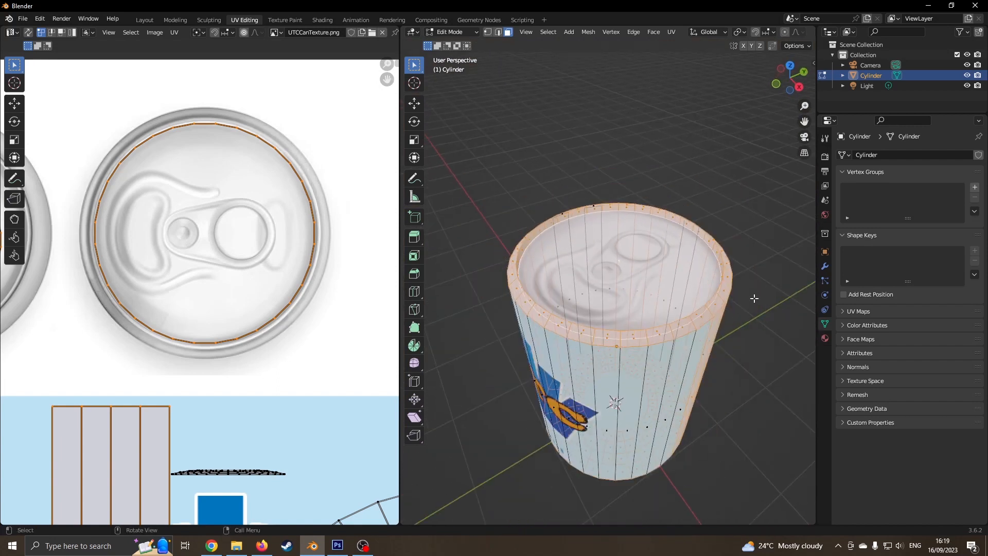
left_click(706, 181)
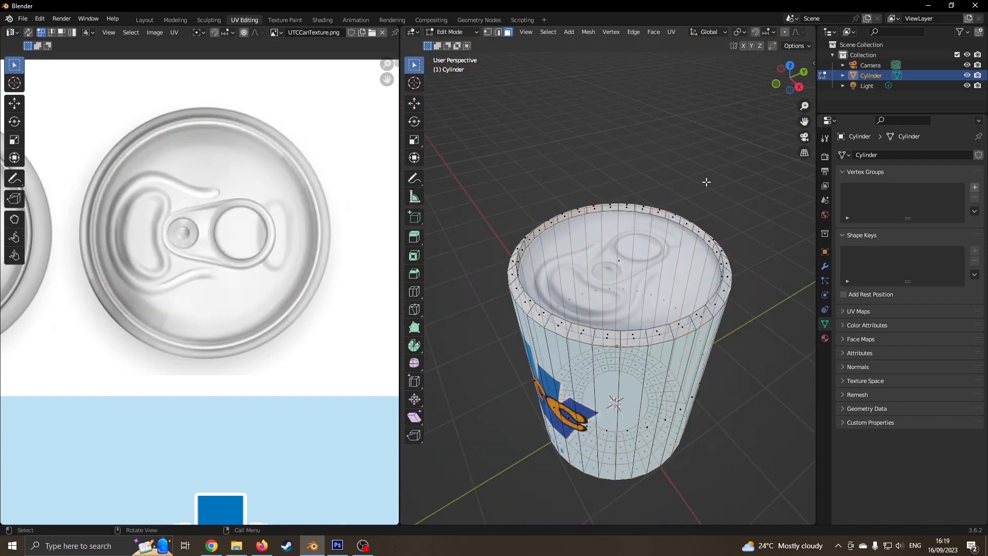
- Switch between front and bottom views and trial-select all of the can's faces
key("KP_1")
key("ctrl+KP_7")
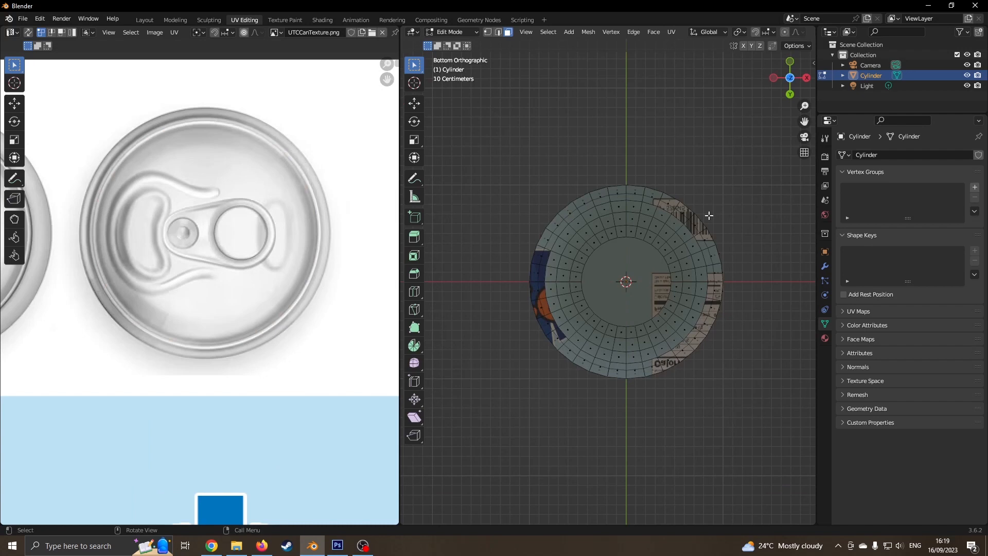
left_click_drag(472, 127, 784, 428)
middle_click_drag(714, 146, 693, 305)
key("KP_1")
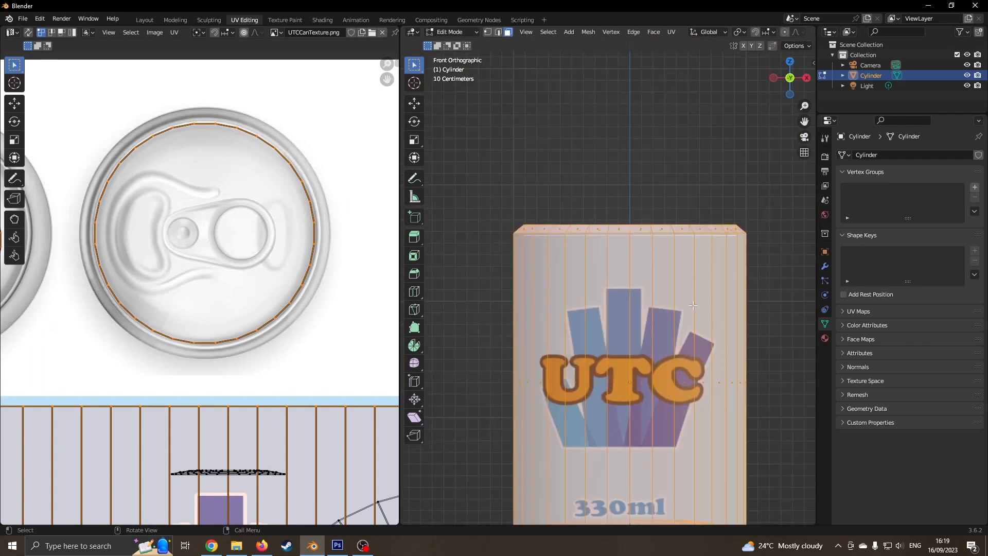
key("shift+KP_7")
key("ctrl+KP_7")
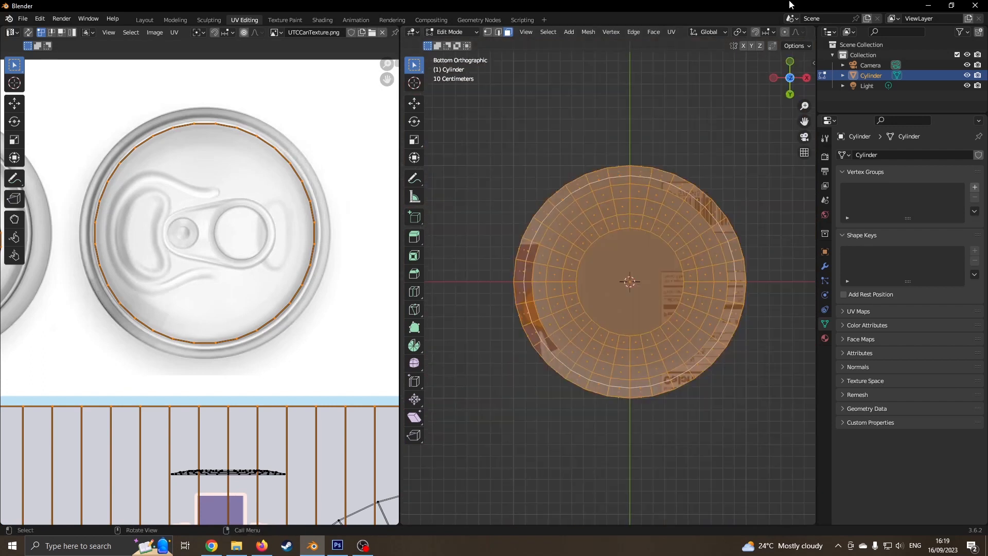
- Turn off X-ray and box-select only the bottom cap faces from the bottom view
scroll(395, 138, "down", 2)
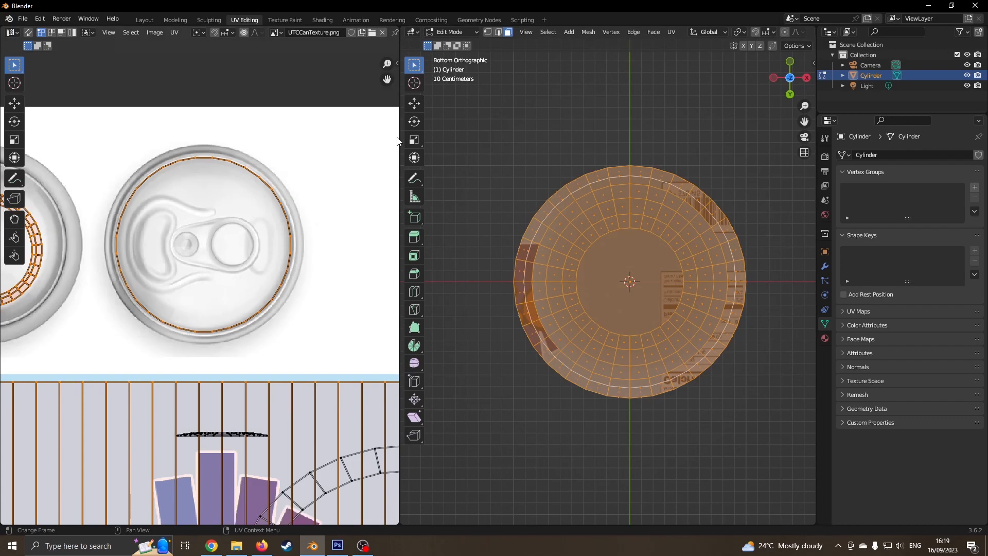
left_click_drag(399, 138, 254, 138)
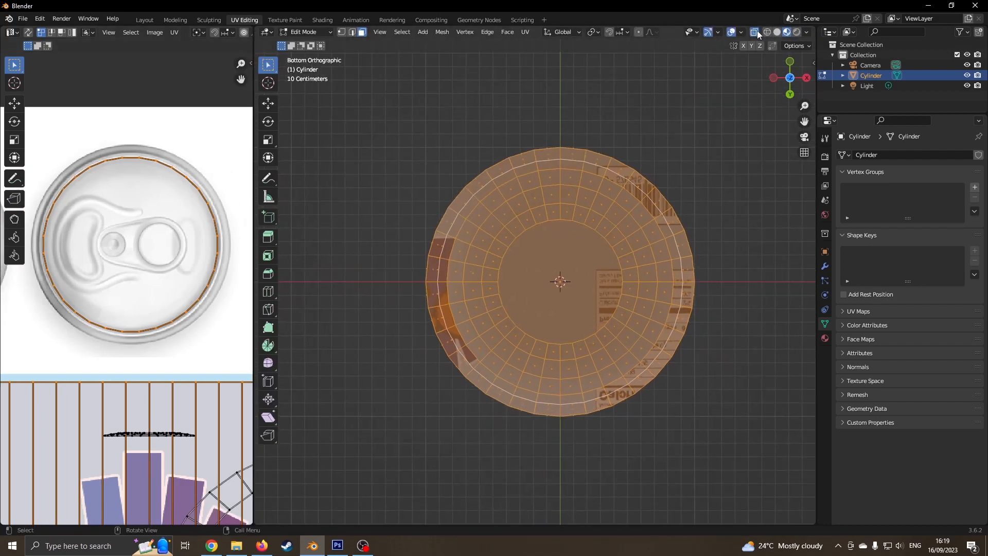
left_click(754, 33)
left_click(709, 189)
key("b")
left_click_drag(410, 132, 707, 428)
middle_click_drag(661, 185, 631, 216)
scroll(632, 218, "down", 5)
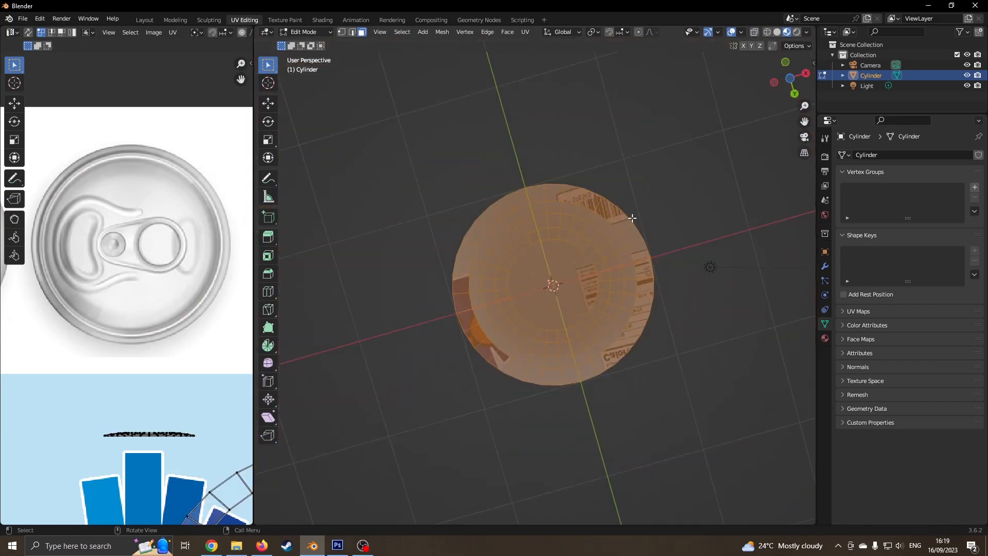
left_click_drag(254, 242, 521, 241)
scroll(633, 276, "down", 1)
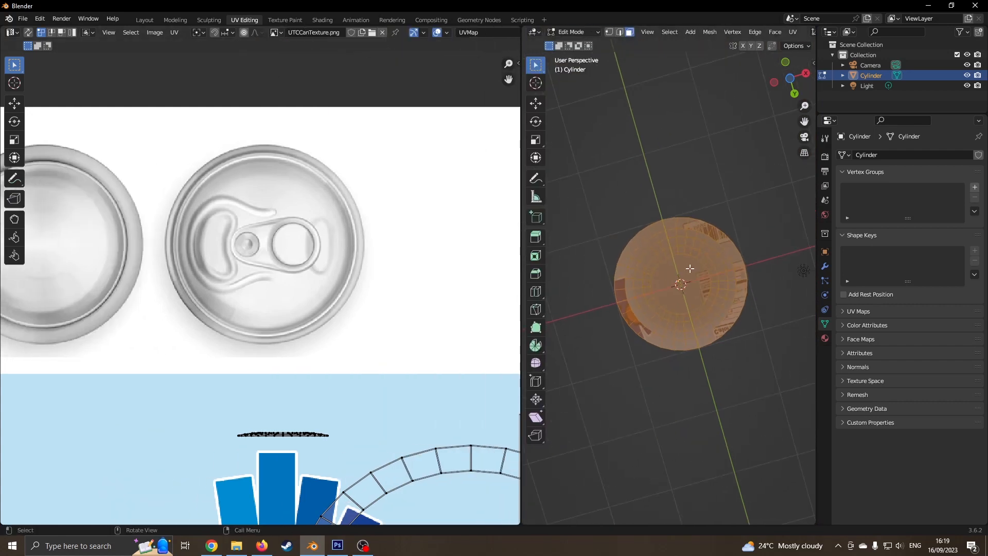
- Unwrap the bottom faces, scale and move the island onto the plain lid image, then exit to Object Mode
key("u")
left_click(665, 273)
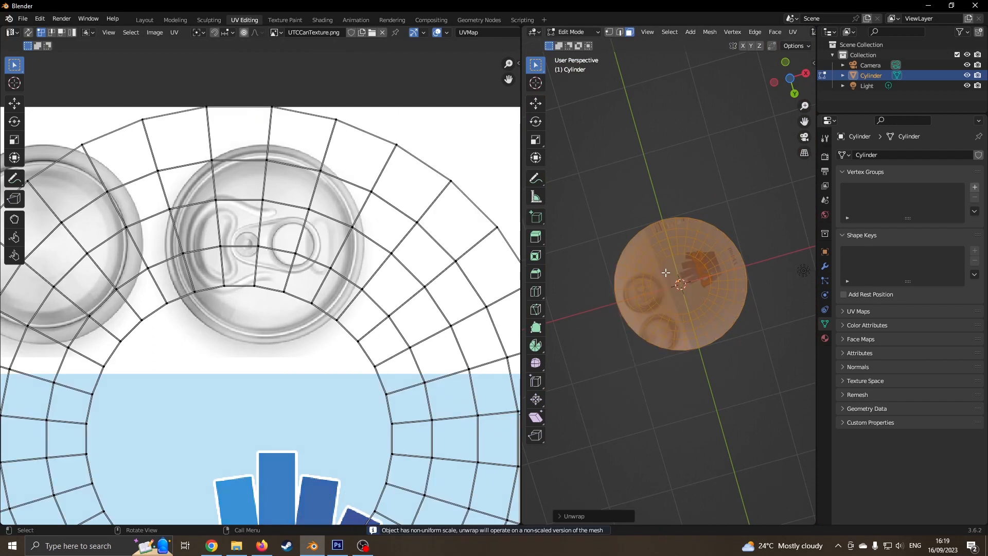
scroll(396, 277, "down", 4)
key("a")
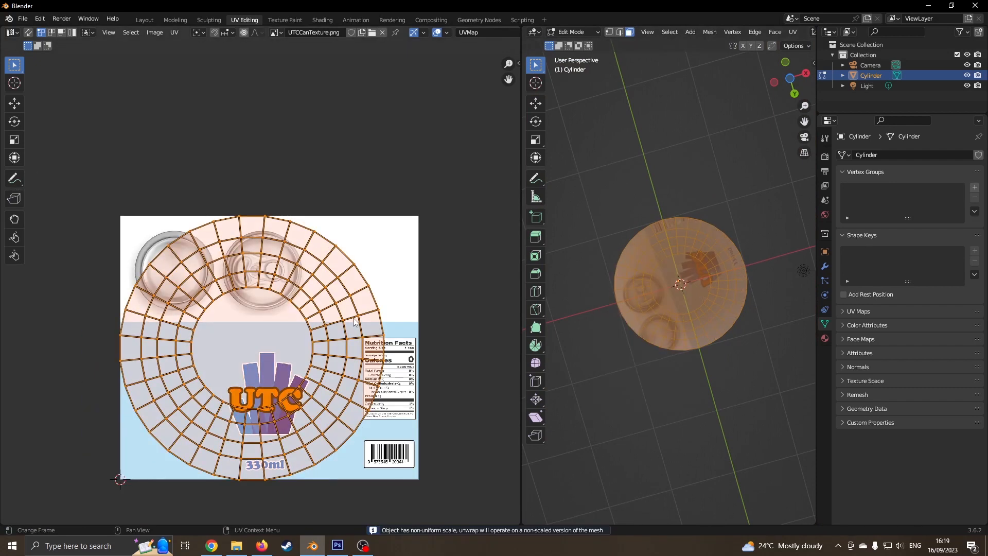
key("s")
key("Return")
key("g")
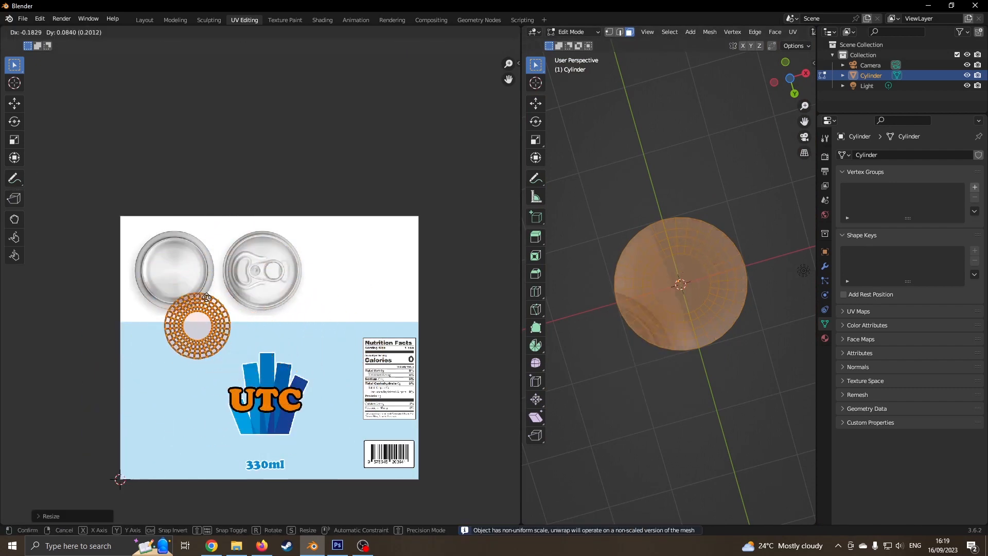
key("Return")
key("s")
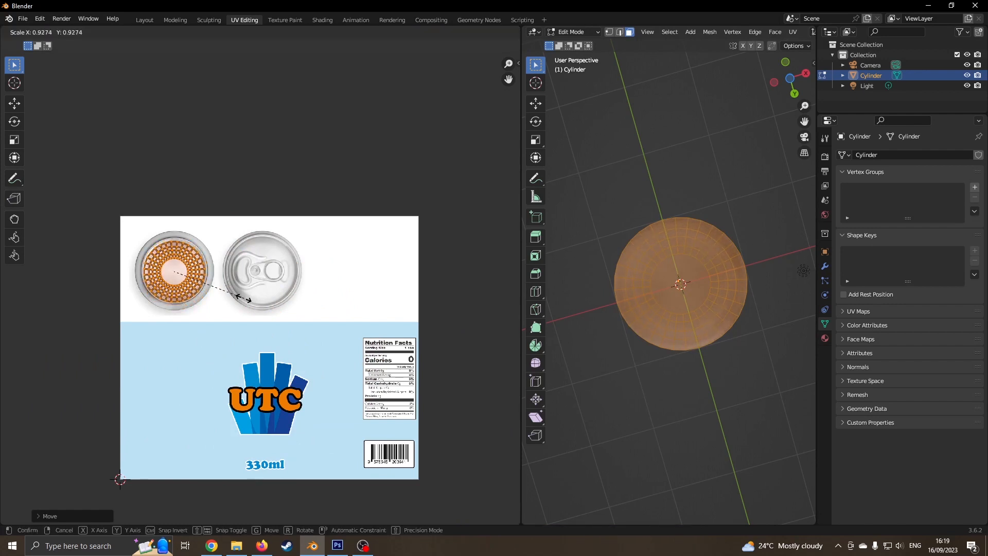
key("Return")
key("Tab")
middle_click_drag(663, 230, 653, 288)
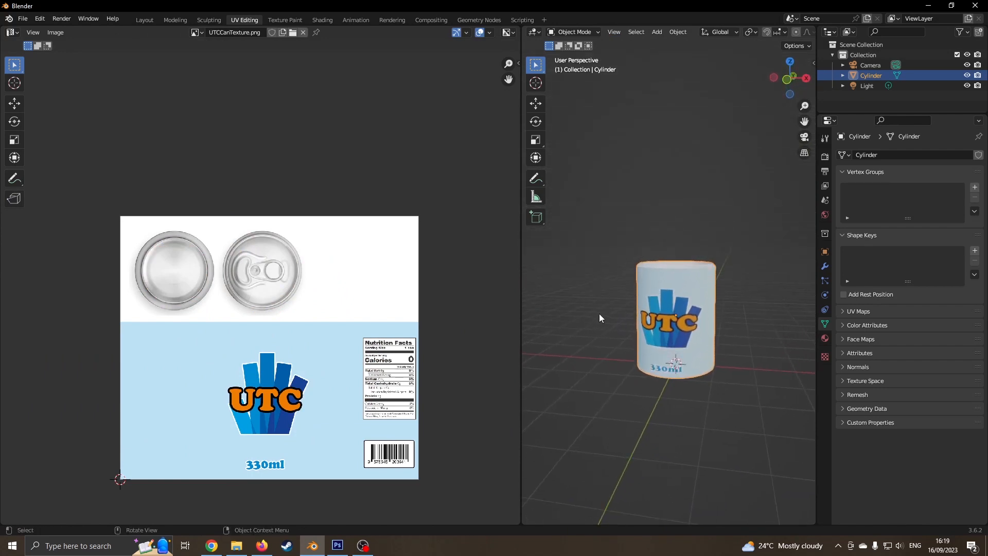
- Add a plane beneath the can and scale it up to about 4x
left_click_drag(521, 307, 450, 308)
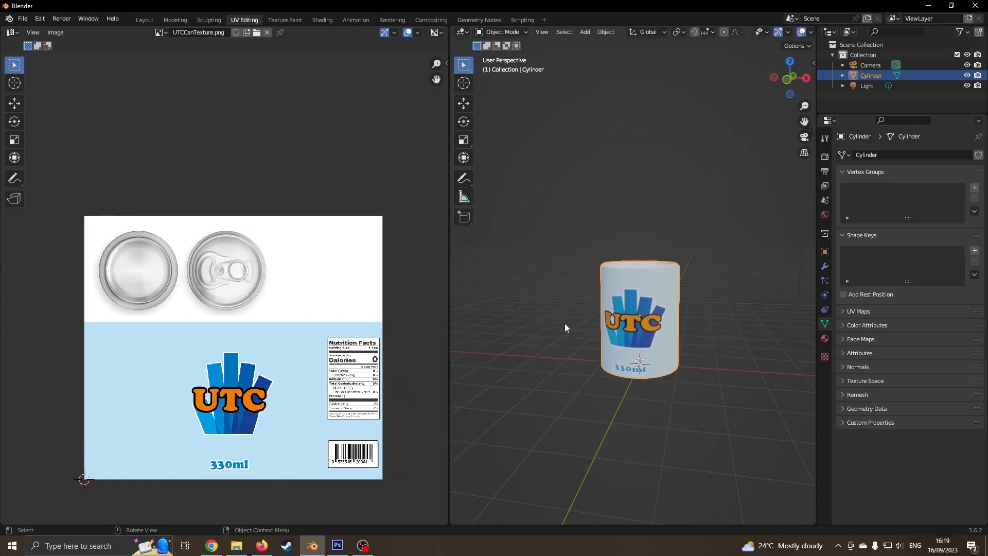
middle_click_drag(563, 344, 566, 282, "shift")
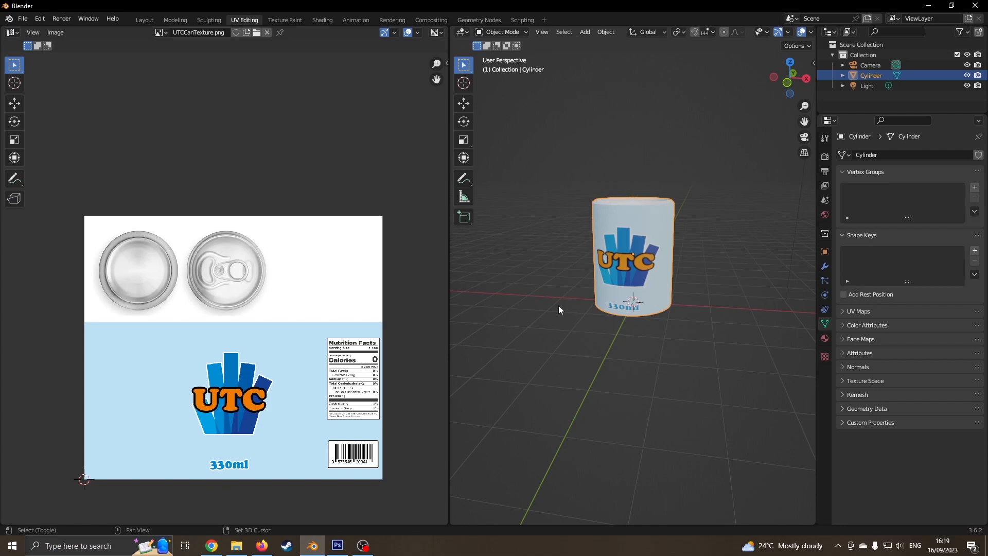
key("shift+a")
left_click(597, 305)
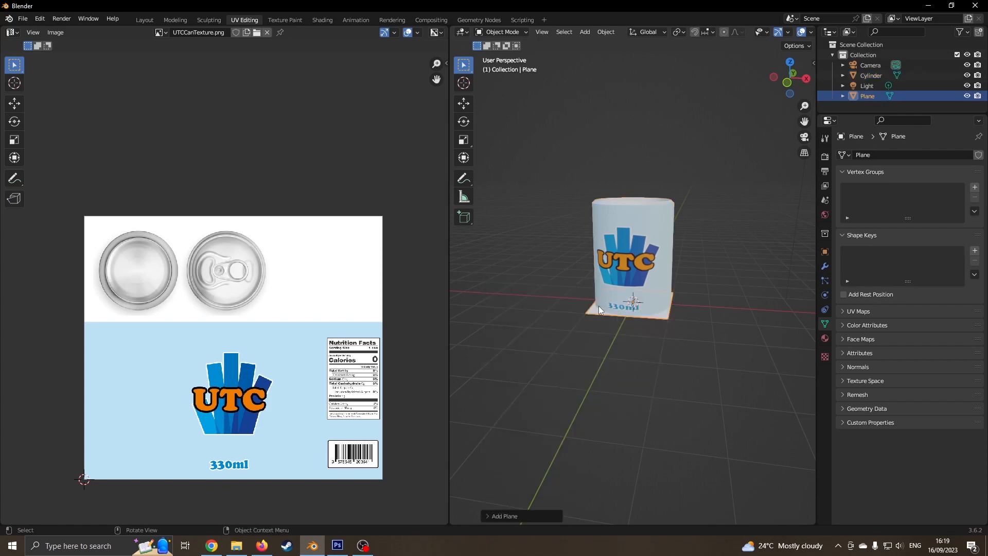
key("s")
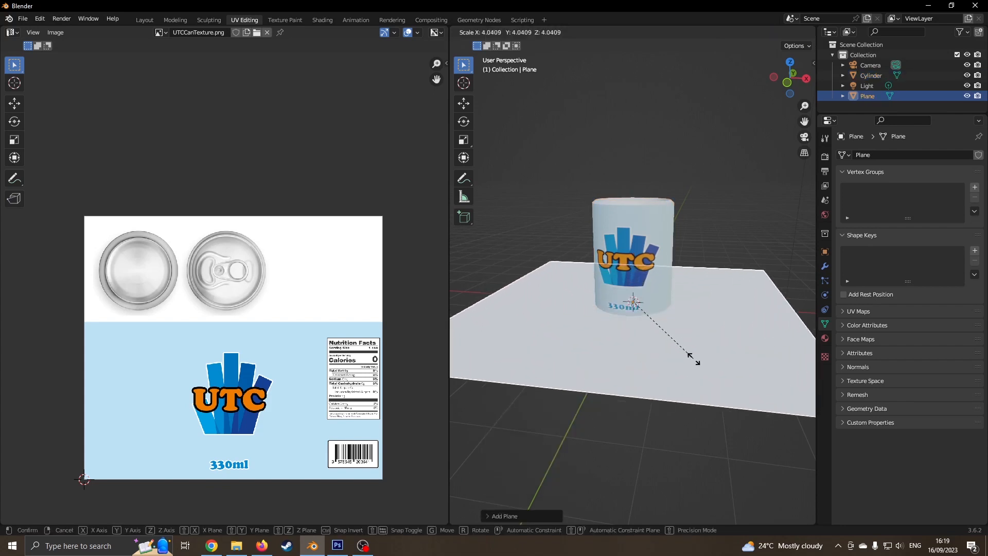
left_click(705, 369)
- Switch to the Layout workspace and frame the can and plane in the view
left_click(145, 20)
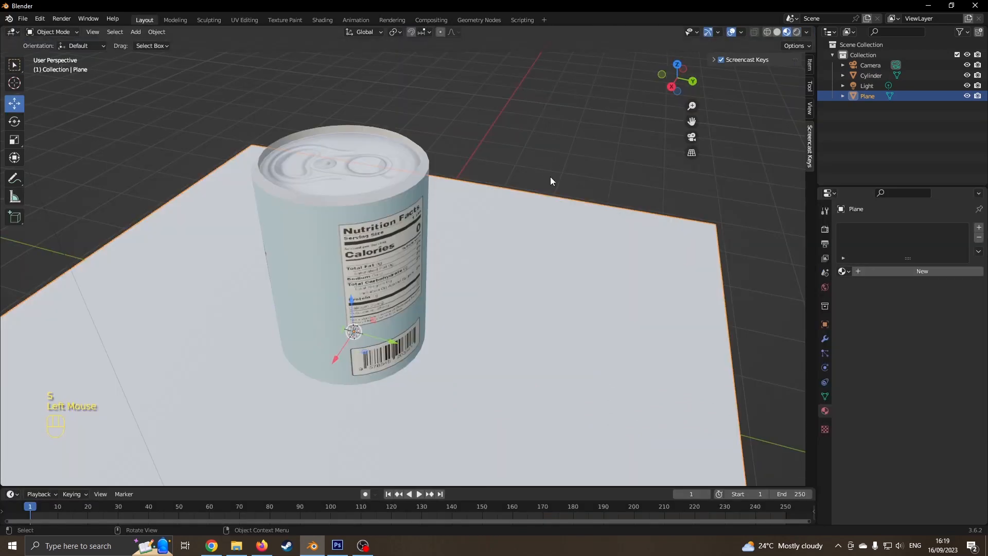
middle_click_drag(564, 295, 551, 286)
scroll(468, 309, "down", 4)
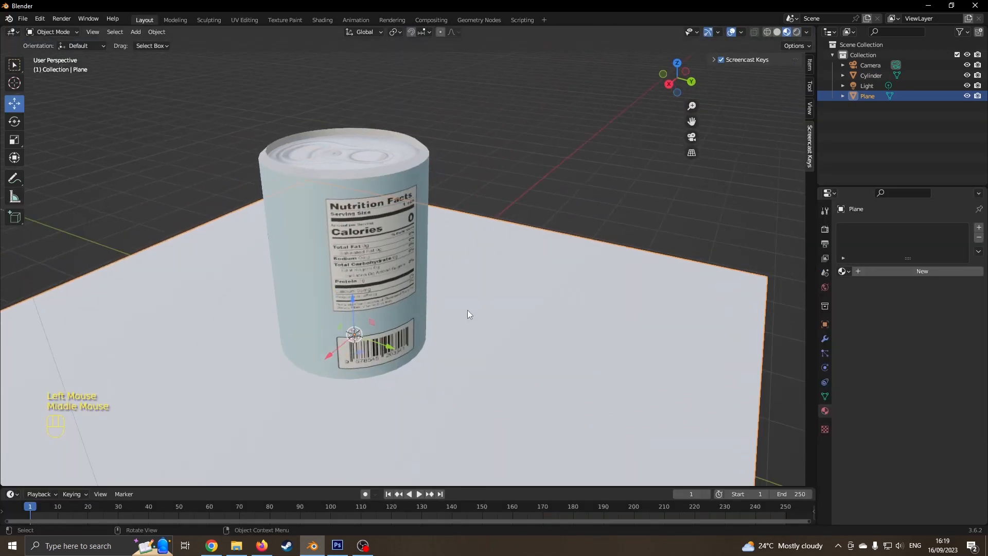
middle_click_drag(467, 309, 362, 310, "shift")
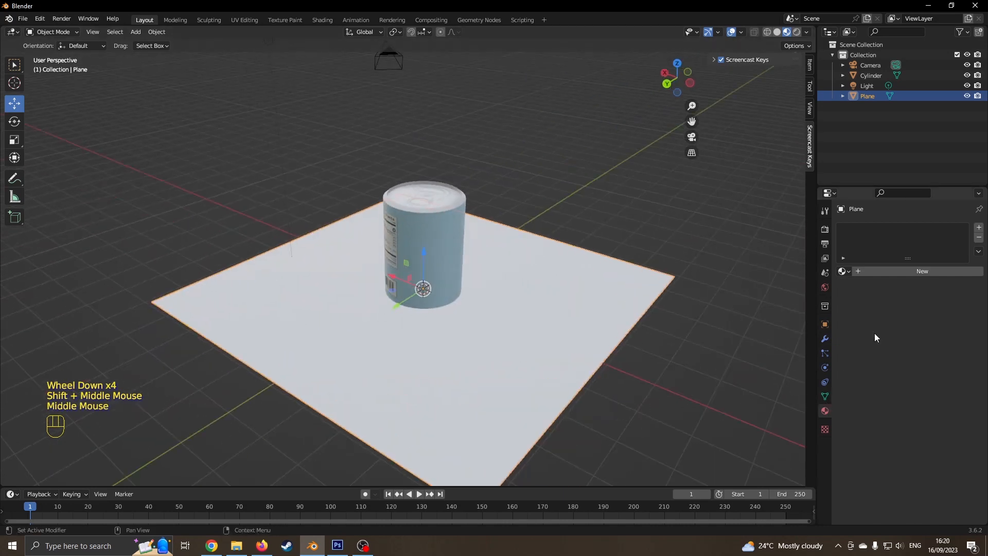
- Add a new plane material whose Base Color is a Checker Texture at scale 10
left_click(915, 273)
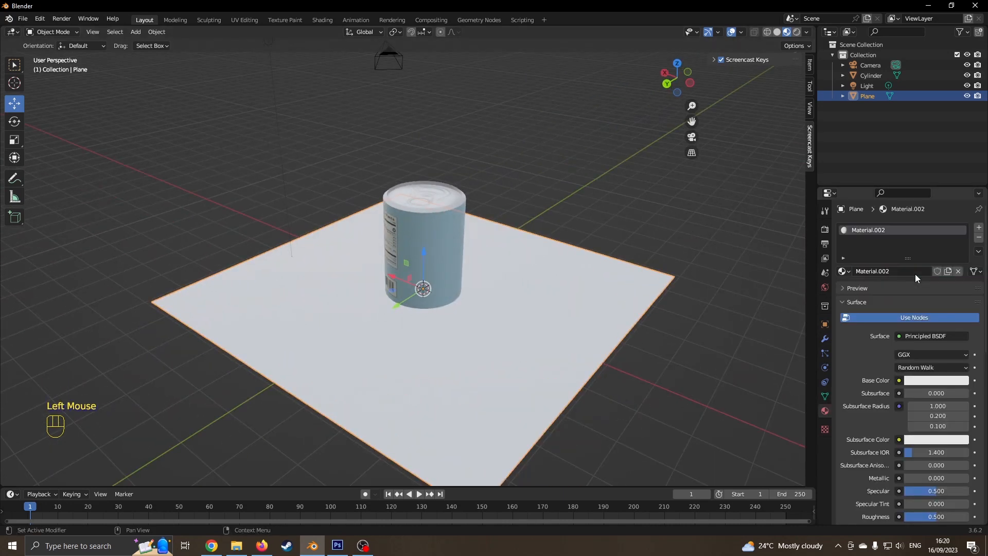
left_click(899, 380)
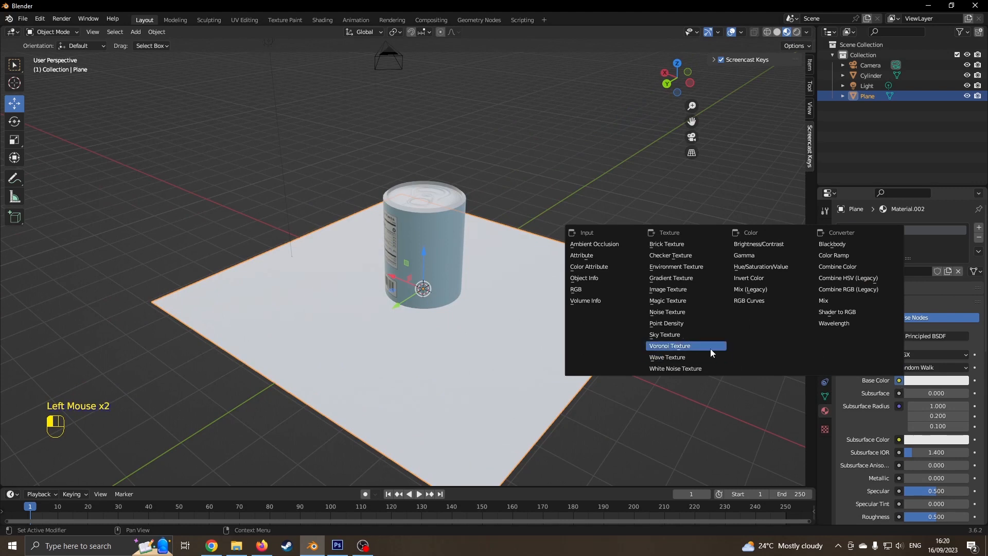
left_click(702, 258)
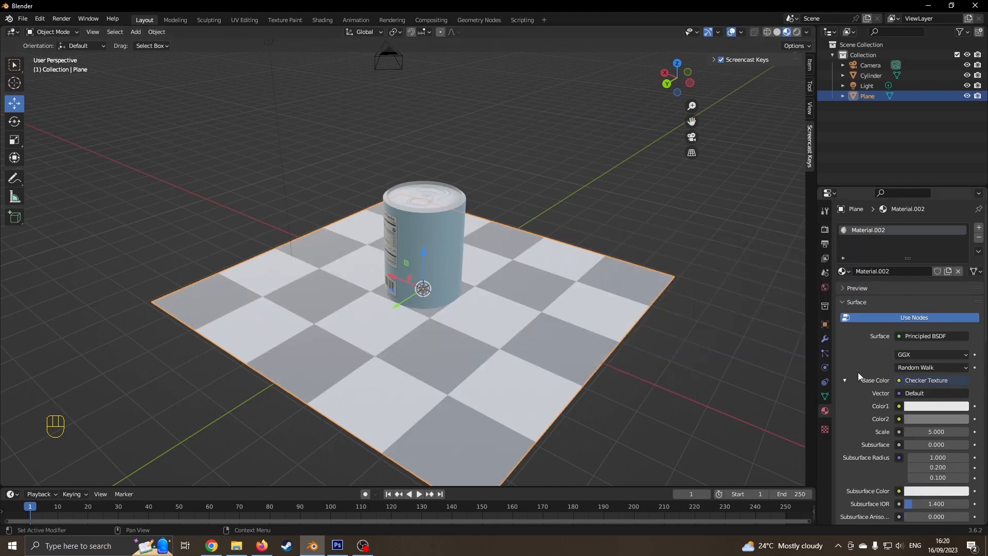
left_click(928, 432)
type("10")
key("Return")
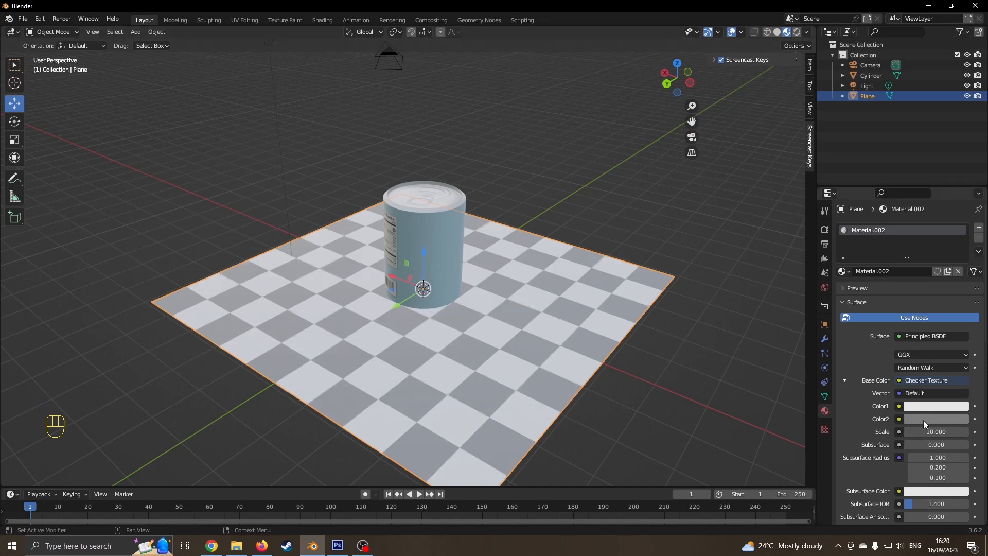
- Make the second checker colour dark purple and render a preview image of the scene
left_click(923, 419)
left_click_drag(960, 311, 933, 302)
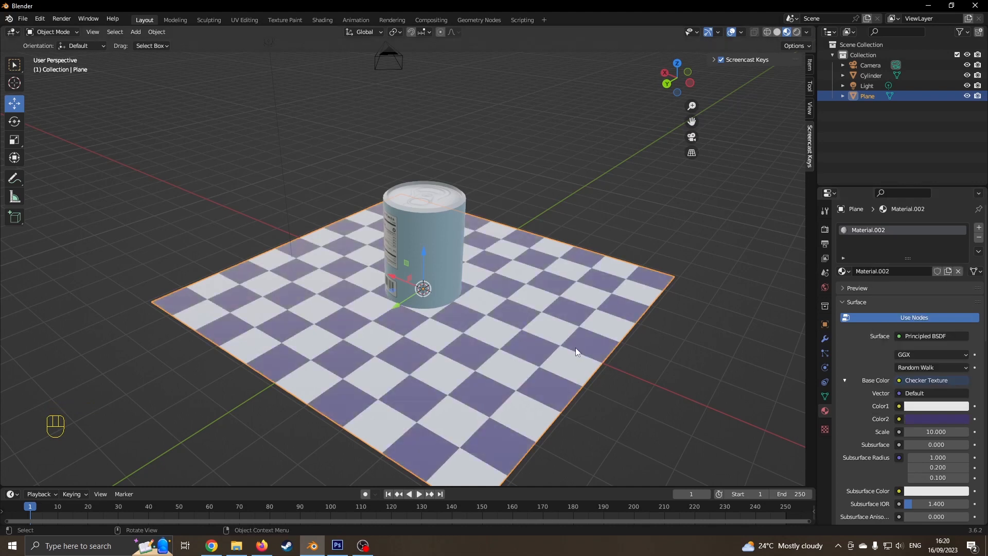
middle_click_drag(602, 341, 437, 344)
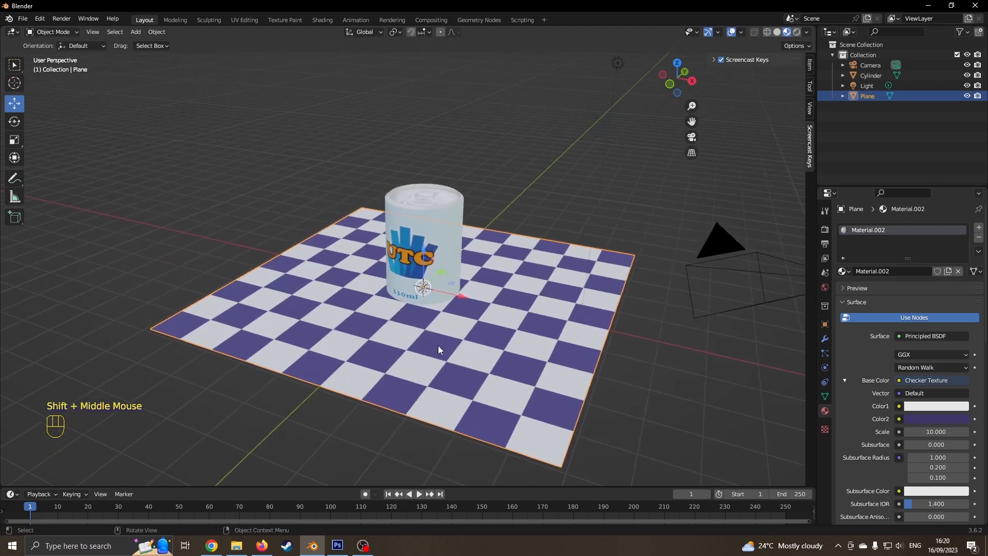
key("F12")
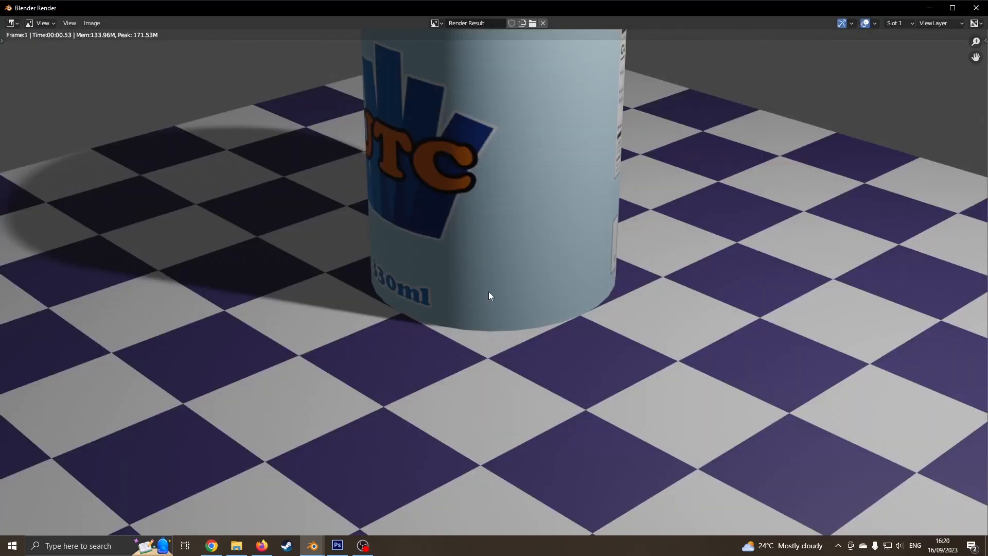
- Switch the render engine to Cycles with GPU Compute as the render device
left_click(976, 8)
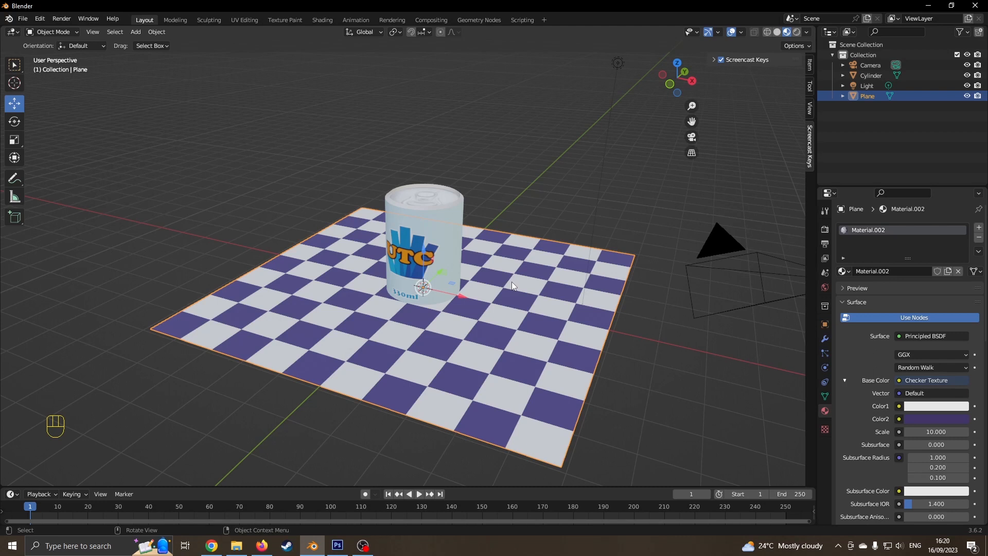
mouse_move(452, 271)
middle_mouse_down()
mouse_move(474, 284)
mouse_move(456, 283)
middle_mouse_up()
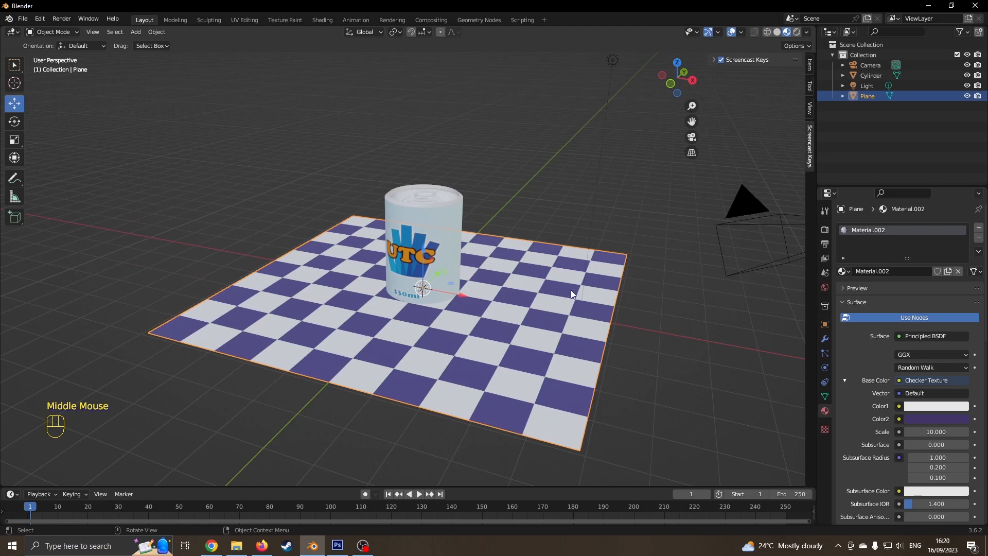
left_click(825, 228)
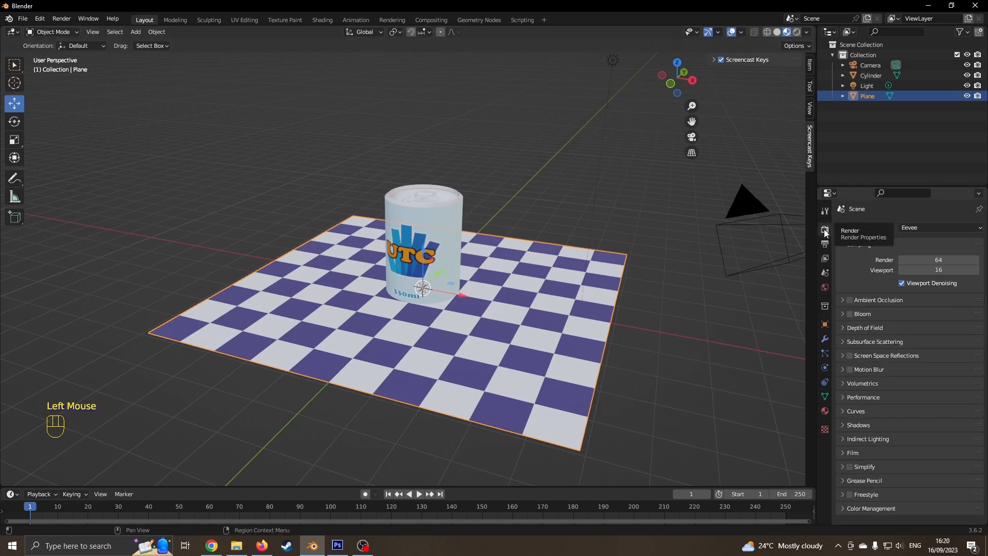
left_click(913, 231)
left_click(915, 261)
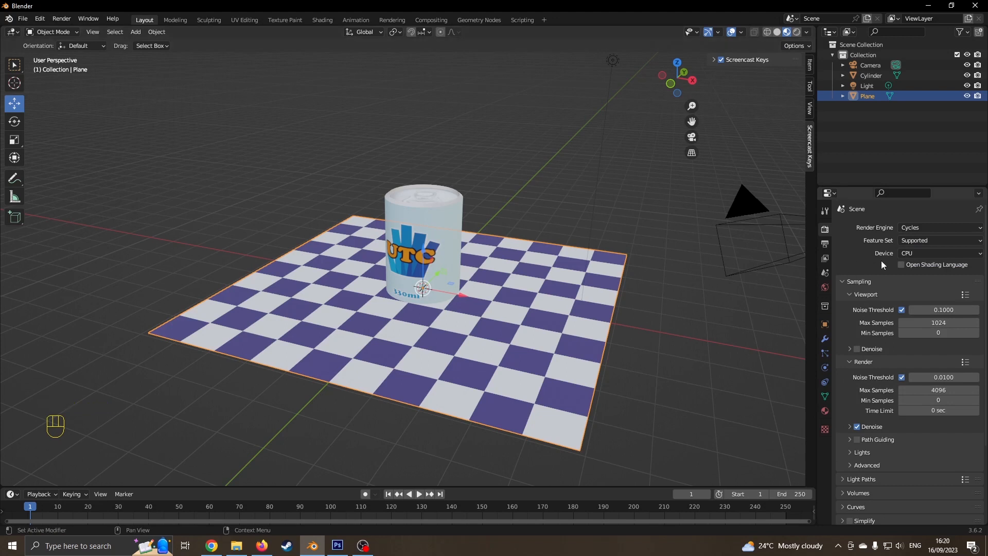
left_click(939, 253)
left_click(921, 277)
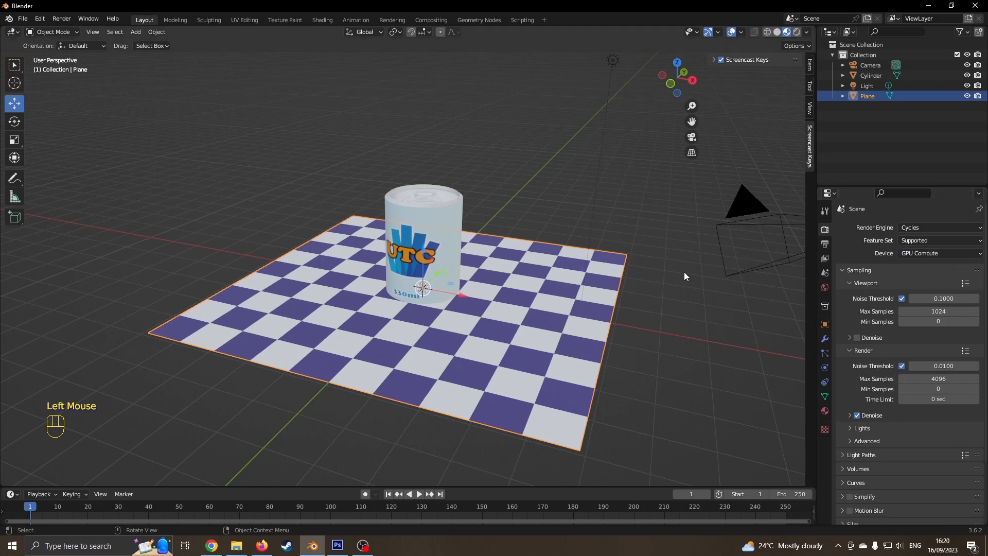
- Start a Cycles test render, cancel it, and bring the web browser forward
key("F12")
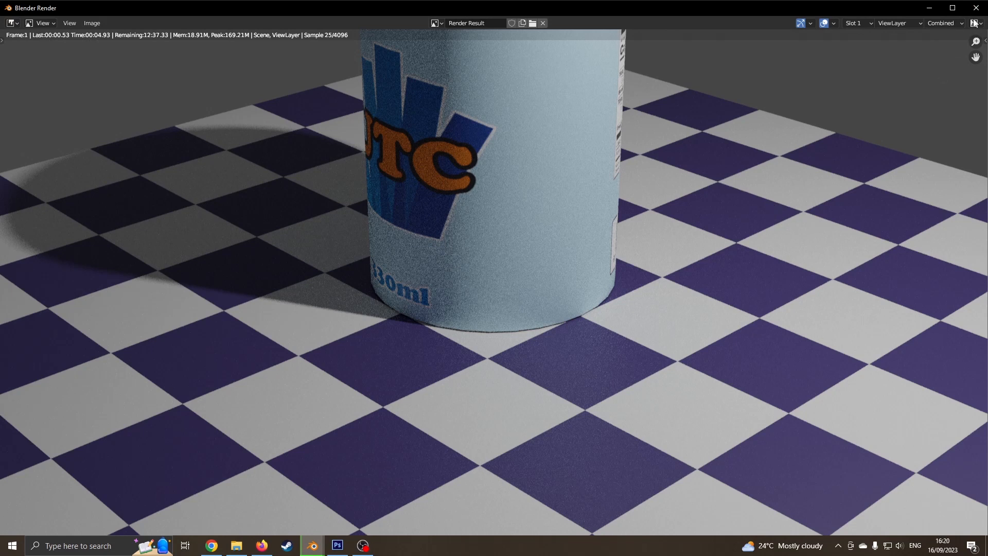
key("Escape")
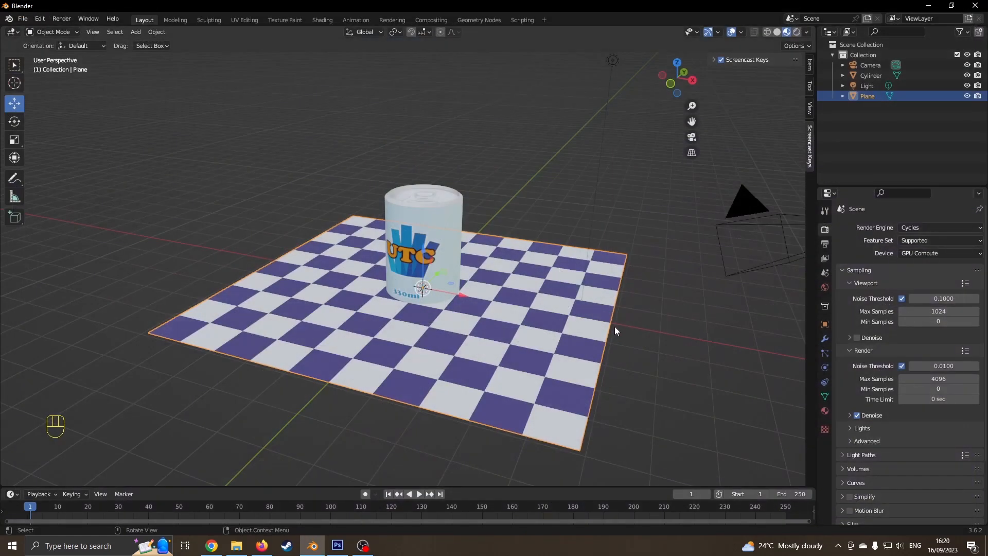
left_click(262, 545)
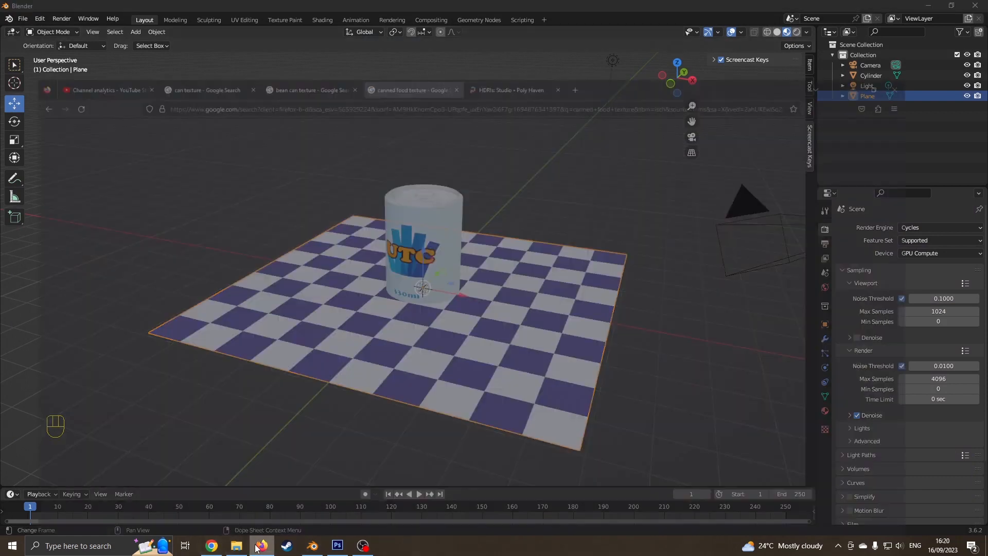
- Open Studio Small 08 from Poly Haven's studio HDRIs and download it as a 4K EXR
left_click(522, 13)
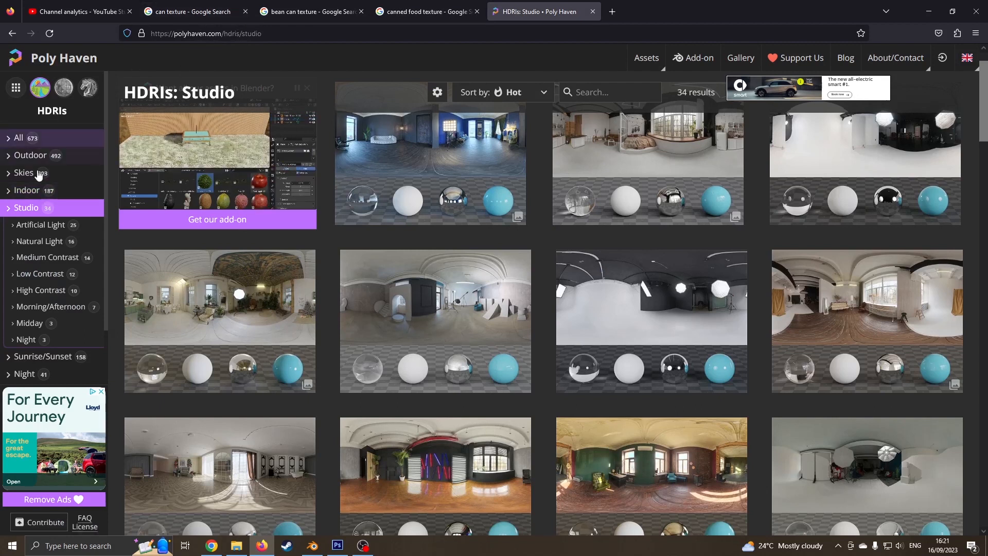
scroll(611, 280, "down", 1)
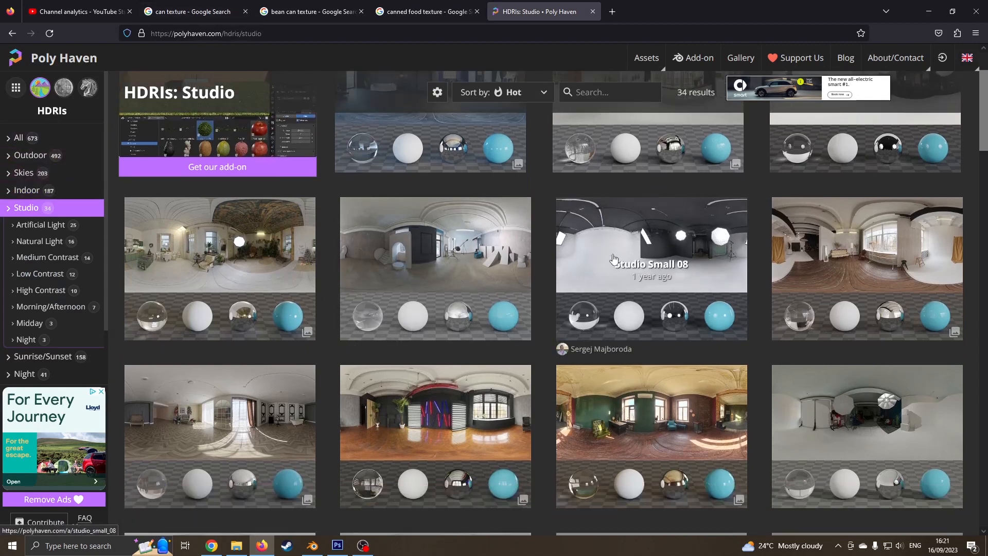
left_click(611, 281)
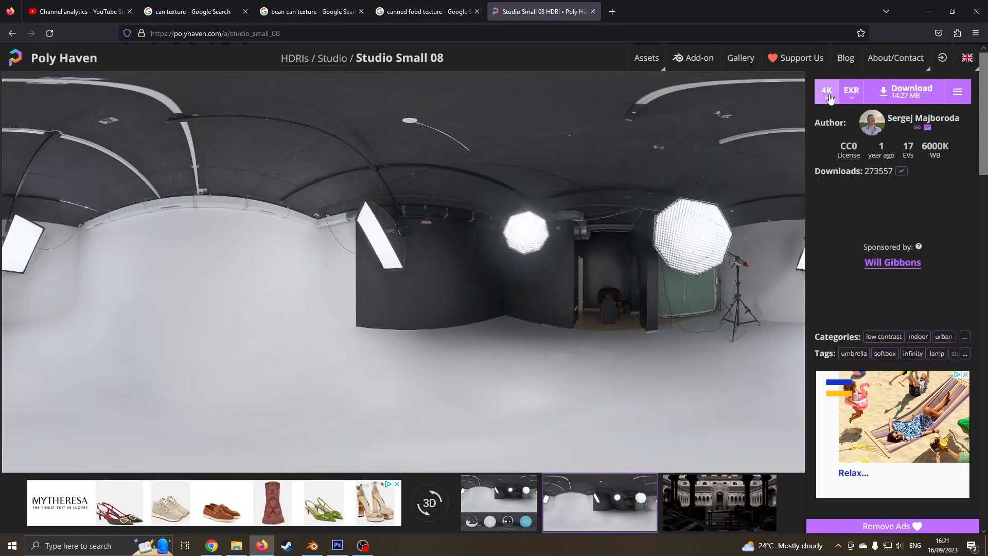
left_click(924, 101)
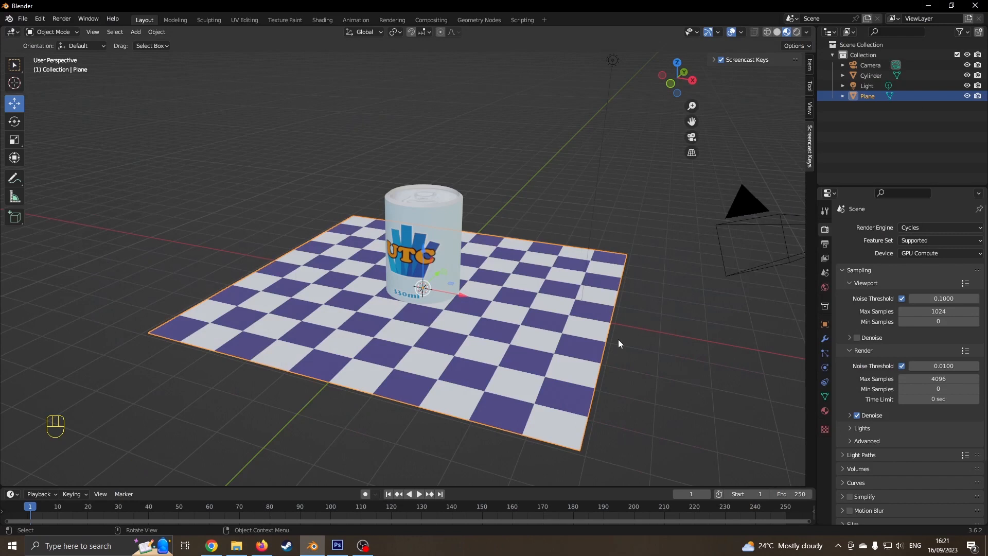
- Plug an Environment Texture into the World surface's Color input
left_click(826, 287)
left_click(900, 276)
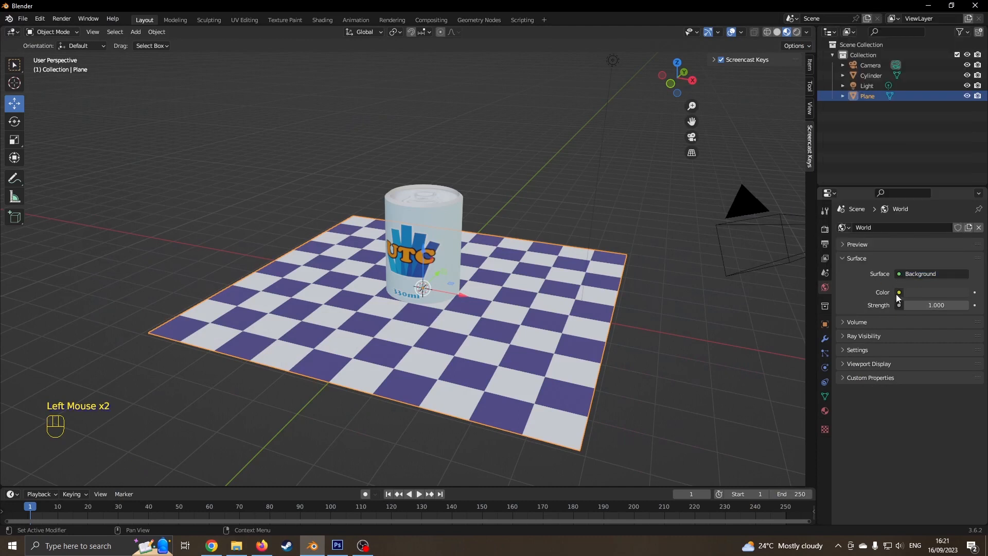
left_click(899, 293)
left_click(899, 273)
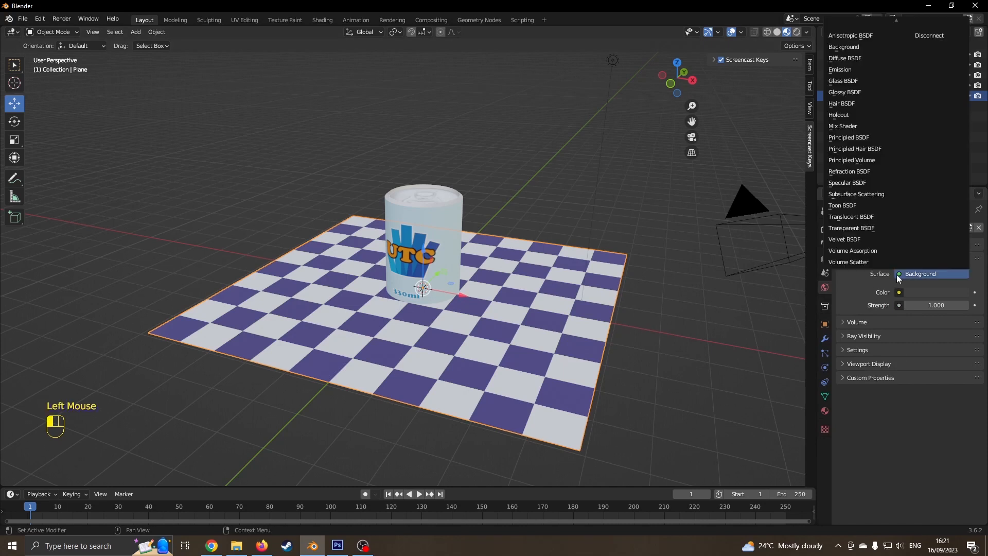
left_click(898, 292)
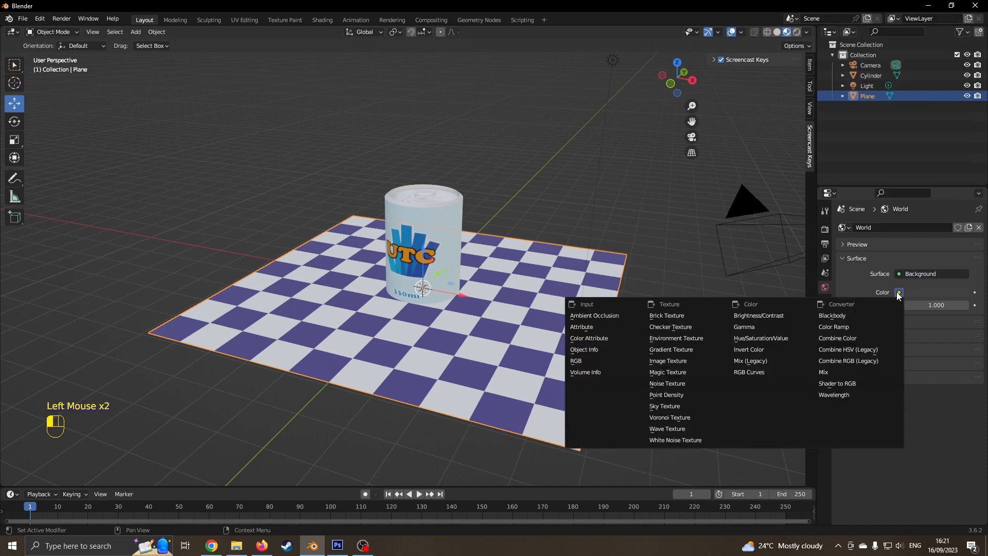
left_click(702, 339)
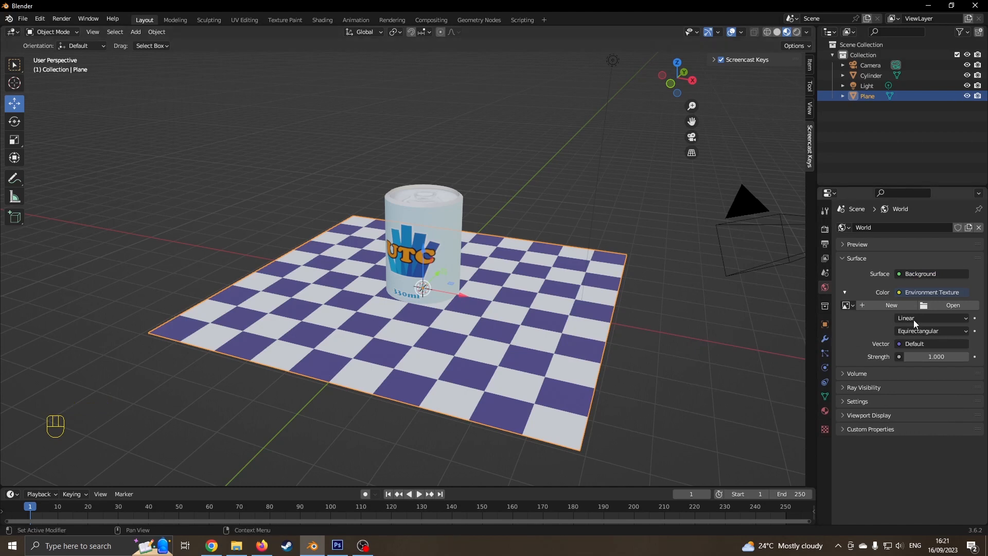
- Load studio_small_03_4k.exr from the Can folder into the environment texture
left_click(940, 307)
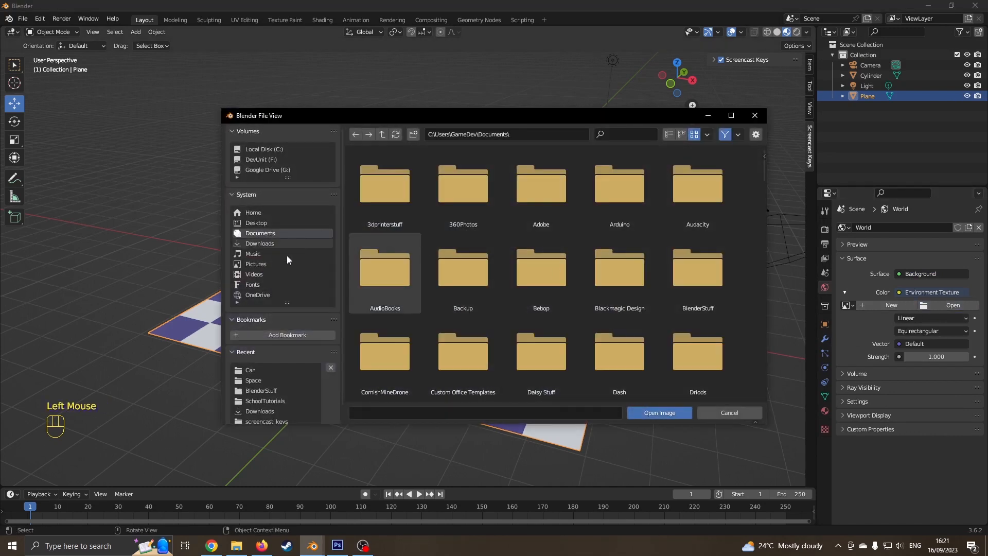
left_click(258, 370)
left_click(398, 280)
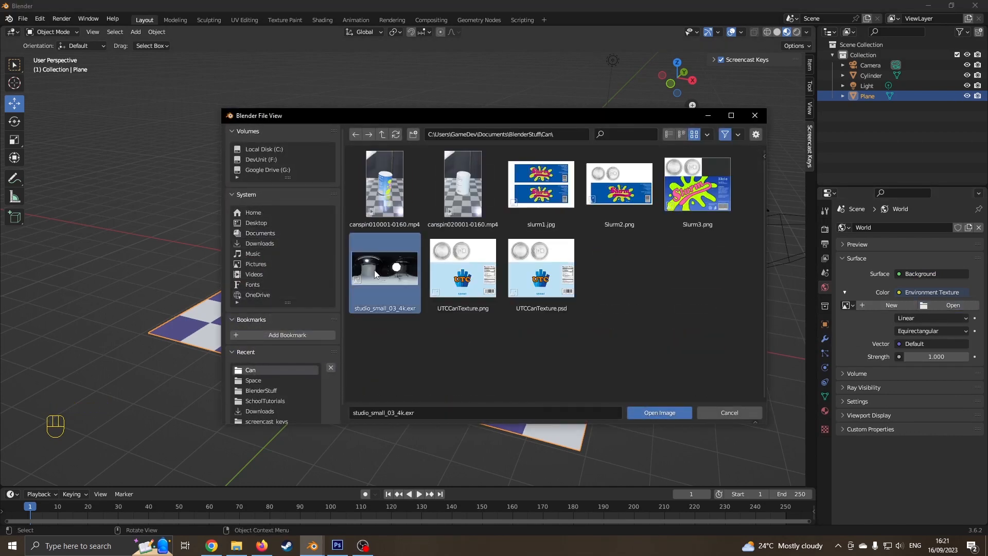
left_click(664, 413)
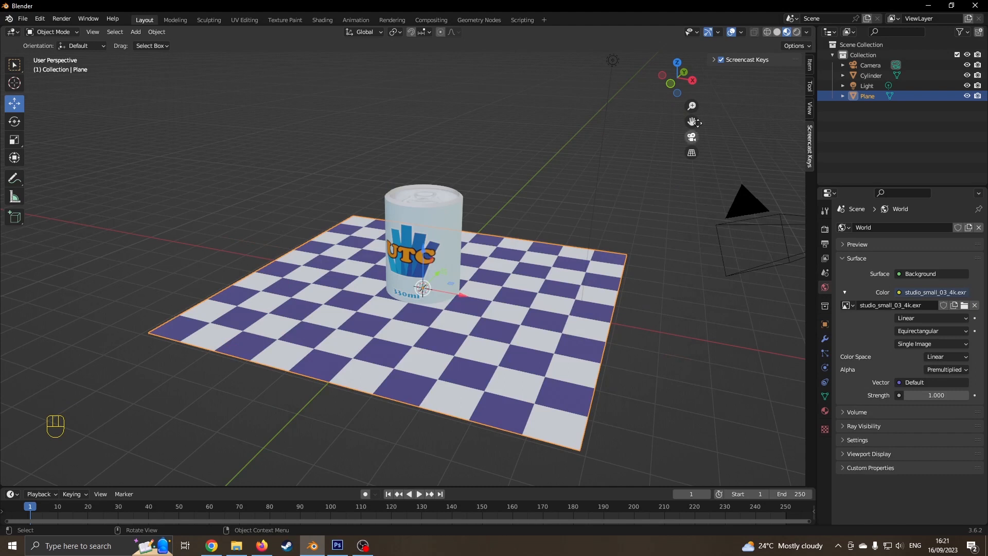
- Switch the viewport to Rendered shading and try the Eevee engine while orbiting above the plane
left_click(796, 33)
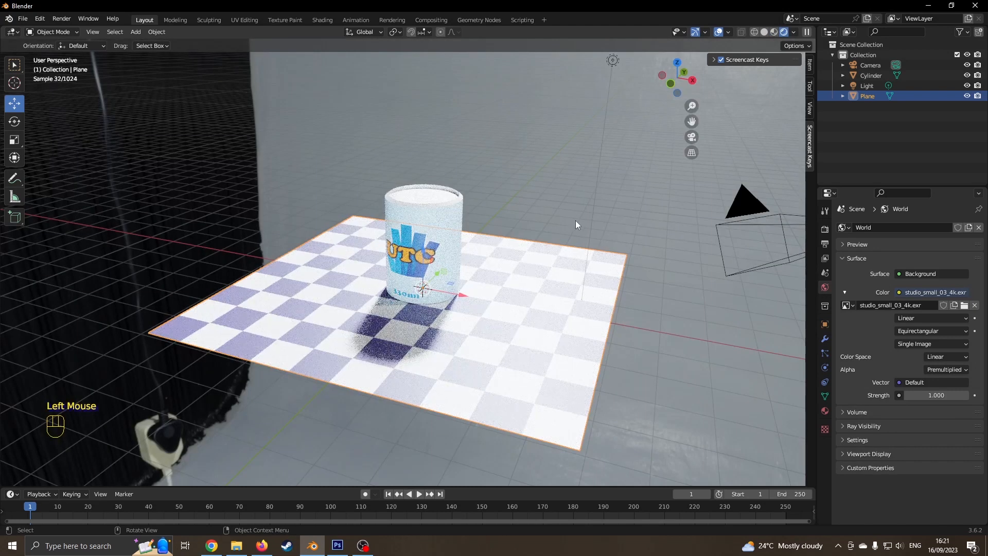
mouse_move(607, 218)
middle_mouse_down()
mouse_move(401, 170)
mouse_move(334, 165)
mouse_move(282, 187)
mouse_move(288, 208)
mouse_move(615, 220)
middle_mouse_up()
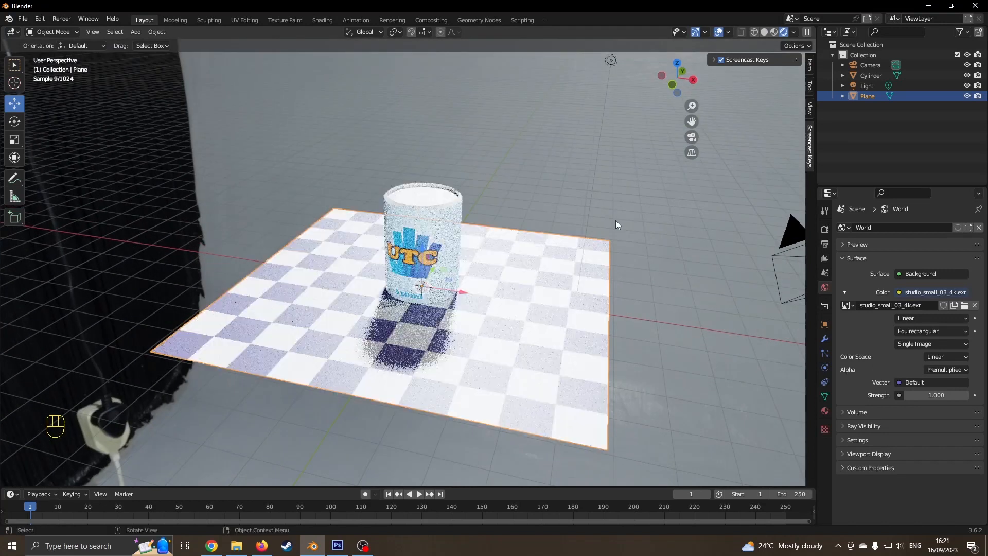
left_click(825, 228)
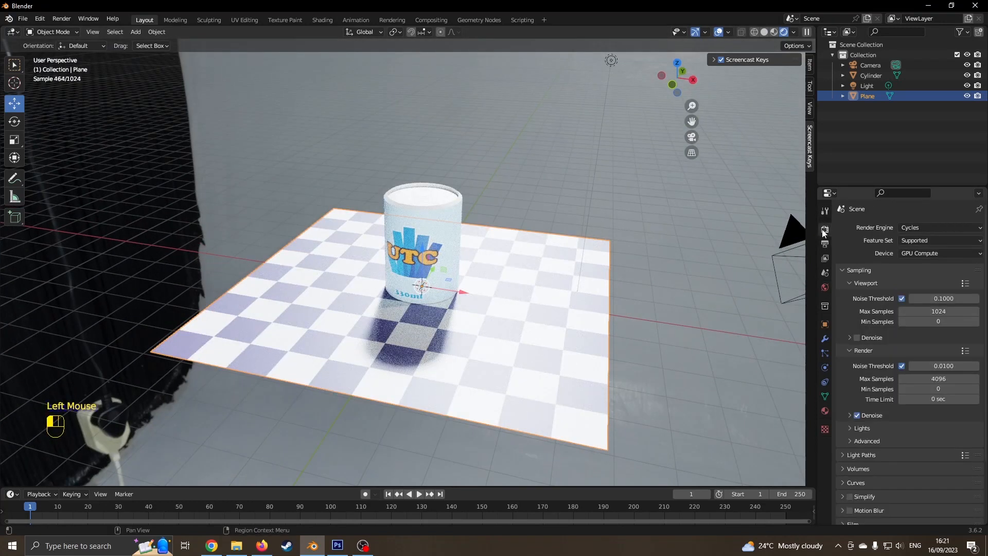
left_click(906, 227)
left_click(909, 239)
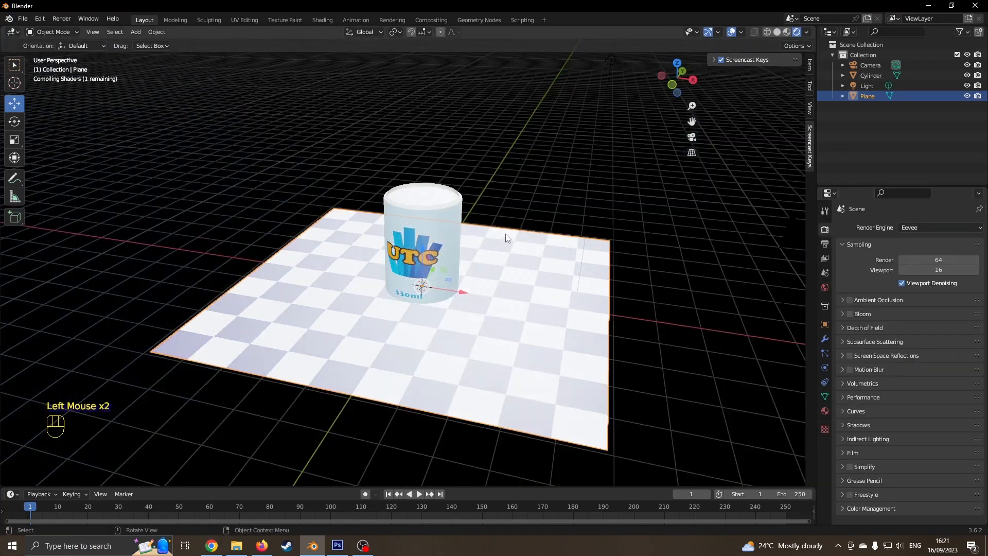
middle_click_drag(587, 242, 532, 233)
middle_click_drag(462, 215, 591, 249)
scroll(758, 188, "down", 2)
- Return the render engine to Cycles and bring up the plane's material settings
left_click_drag(908, 229, 919, 265)
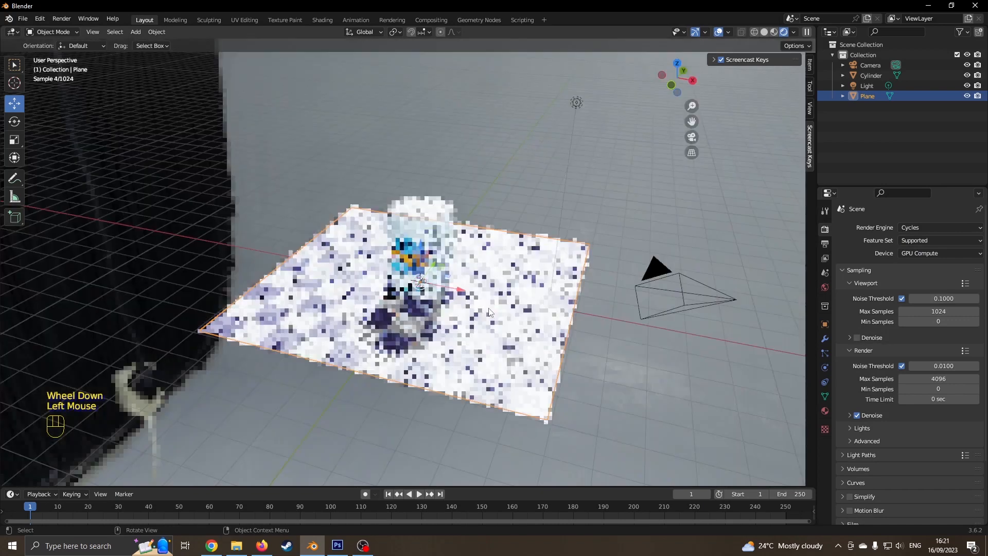
scroll(476, 307, "up", 2)
left_click(517, 314)
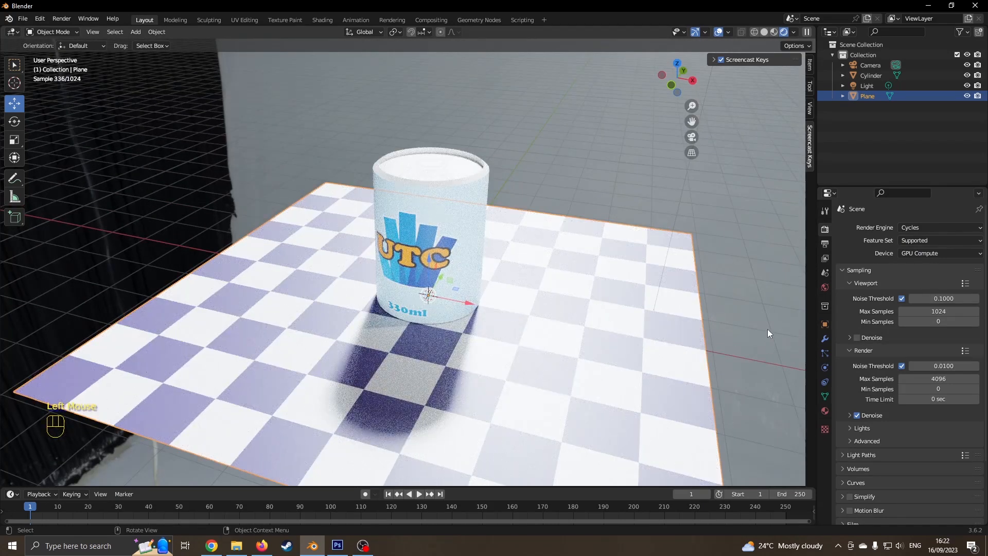
left_click(824, 411)
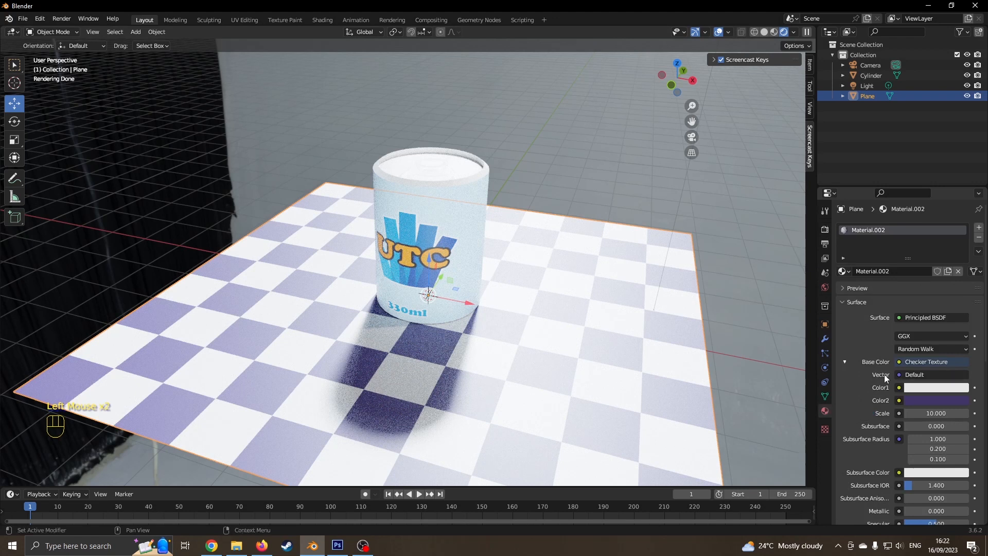
- Set the plane material's Metallic to 0.890 and Roughness to 0.114
scroll(883, 375, "down", 6)
left_click_drag(925, 366, 961, 367)
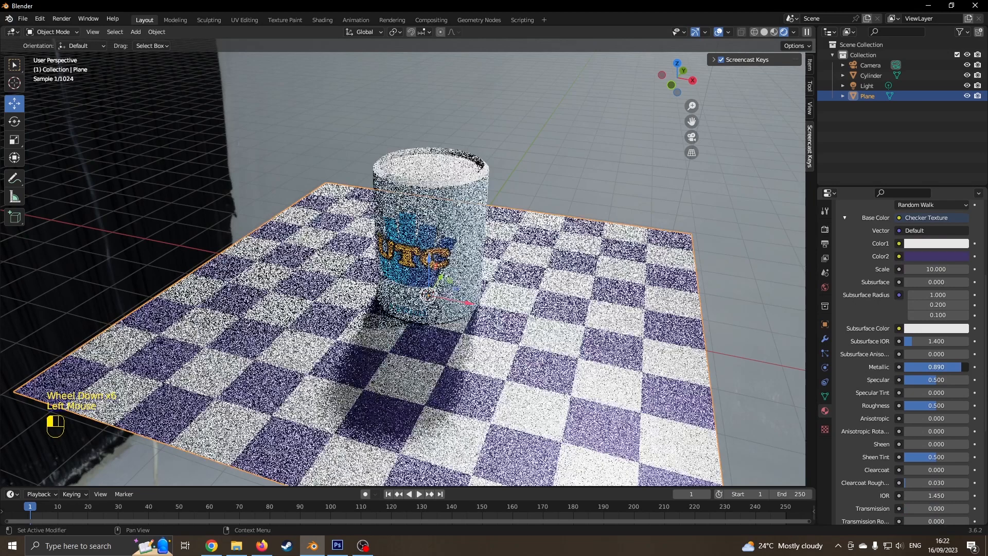
left_click_drag(936, 406, 912, 405)
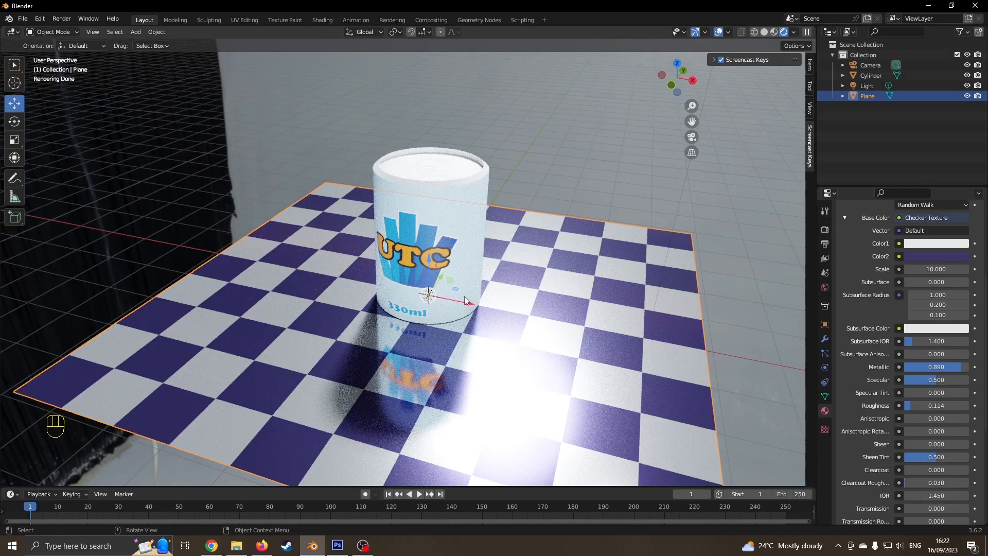
- Inspect the can's reflections from several angles, then render the final image from the camera view
middle_click_drag(446, 332, 500, 341)
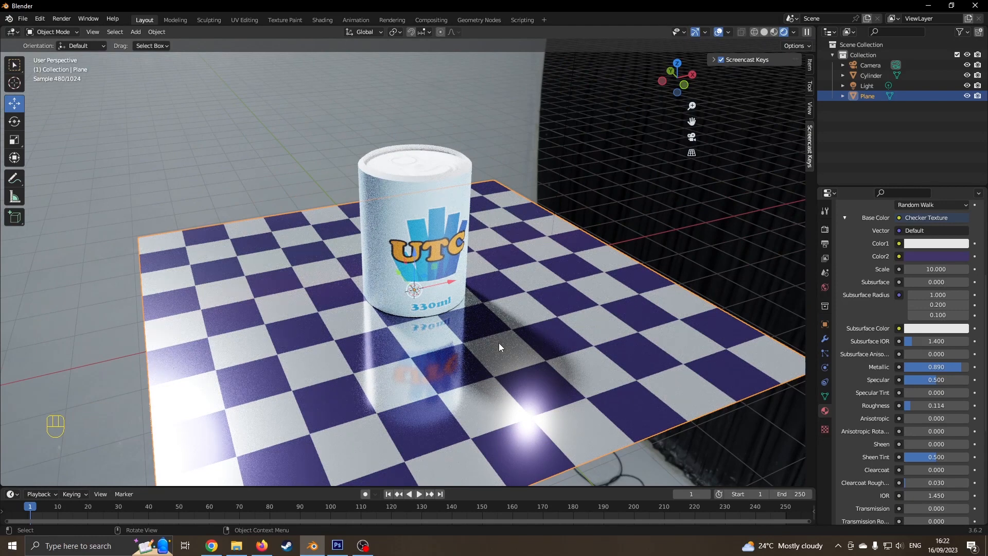
middle_click_drag(532, 317, 465, 313)
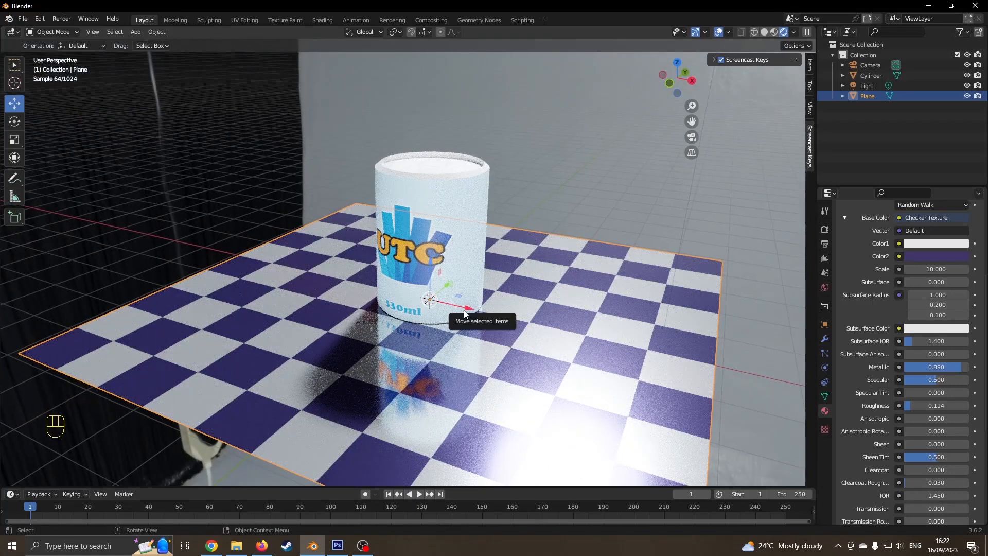
middle_click_drag(510, 306, 491, 340)
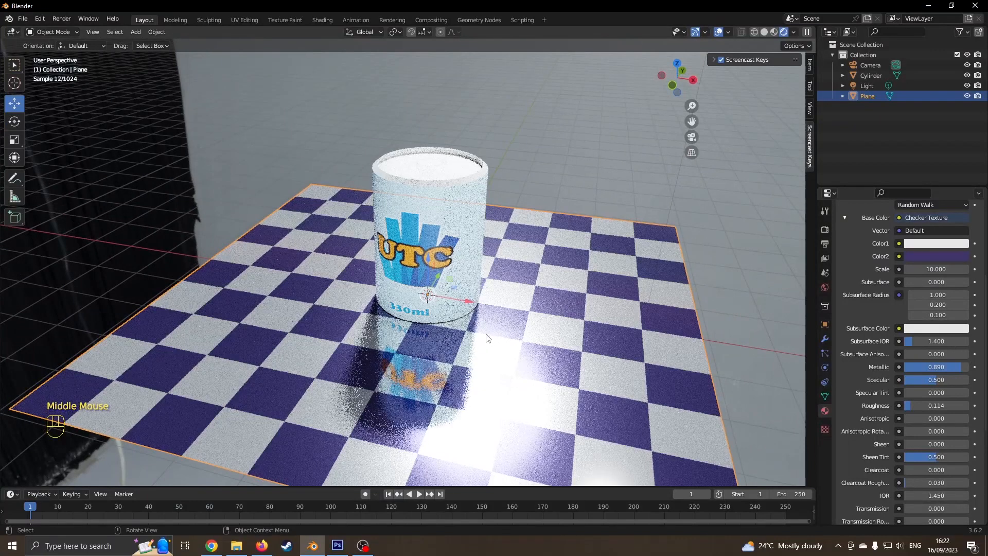
key("KP_0")
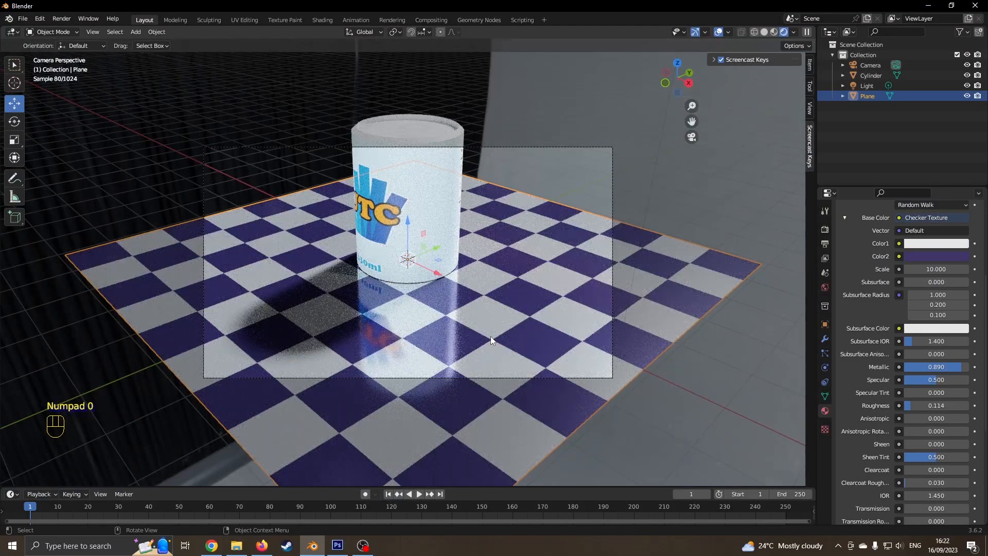
key("F12")
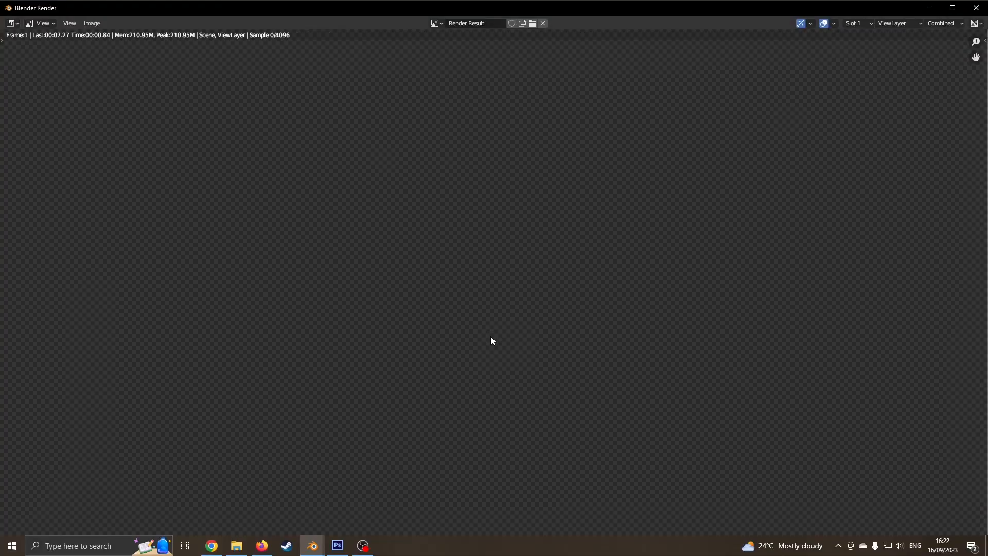